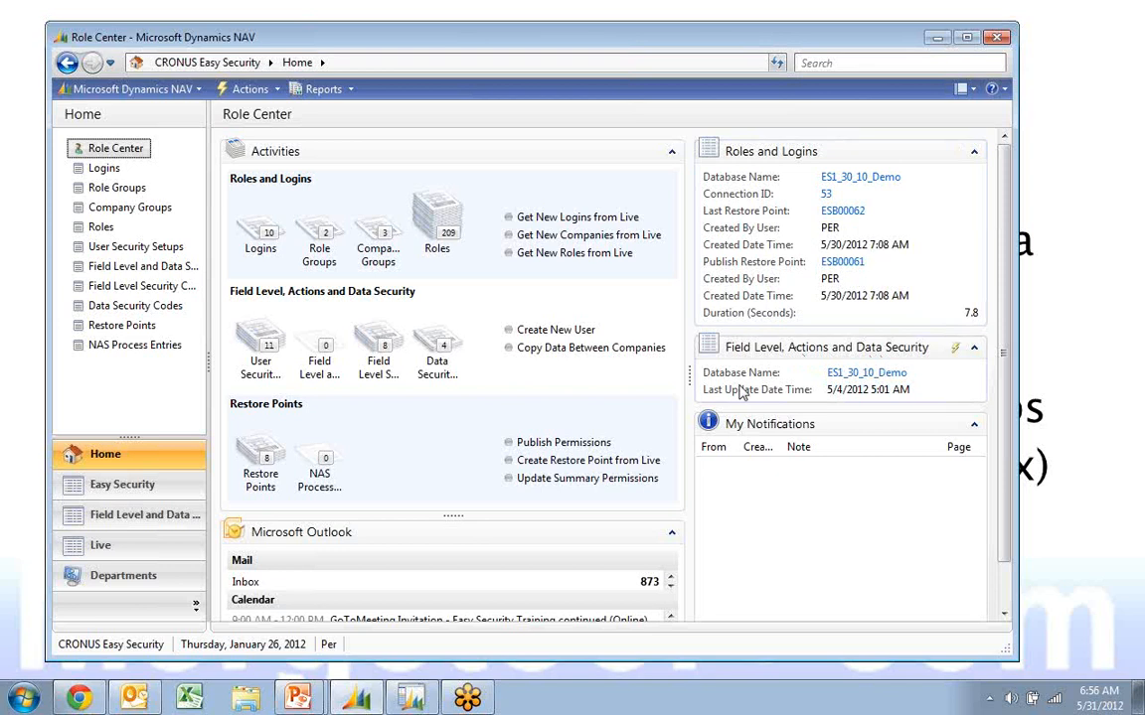
{"action": "key", "text": "alt+Tab"}
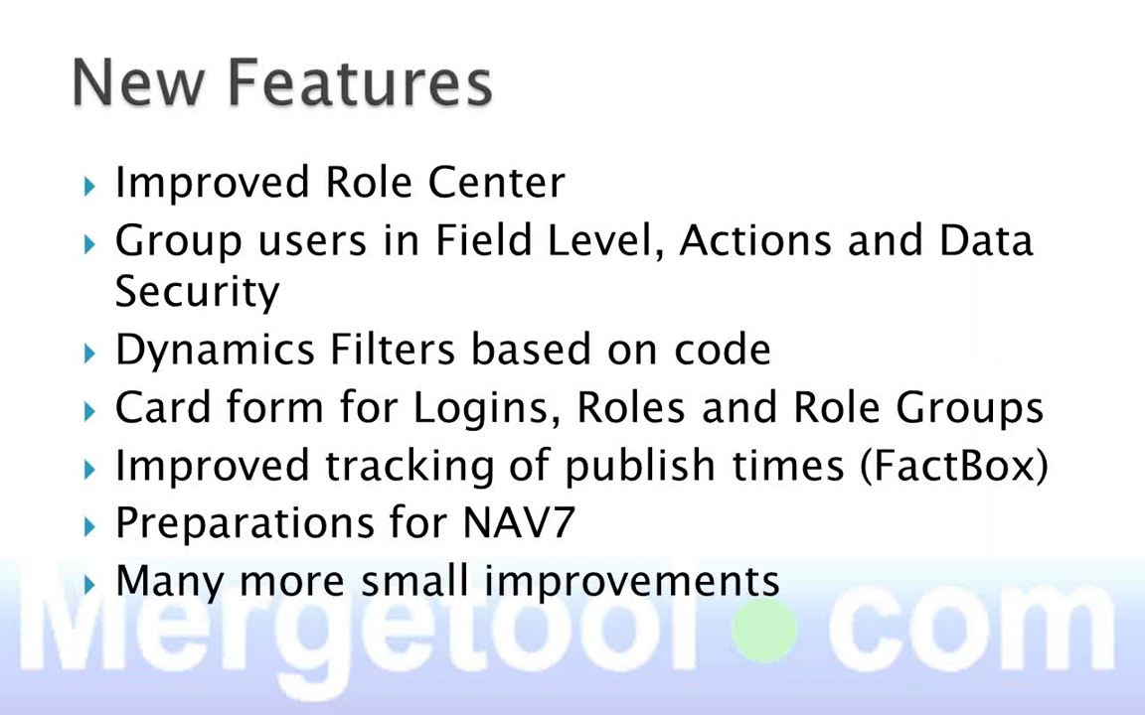
{"action": "key", "text": "Right"}
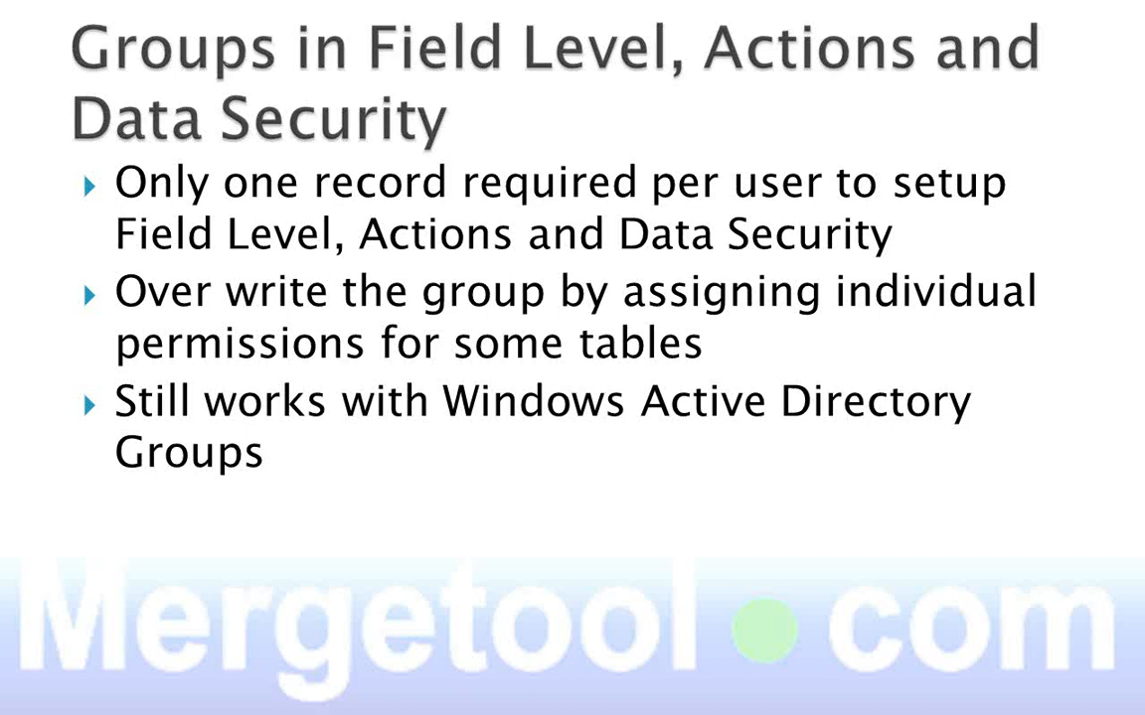
{"action": "key", "text": "alt+Tab"}
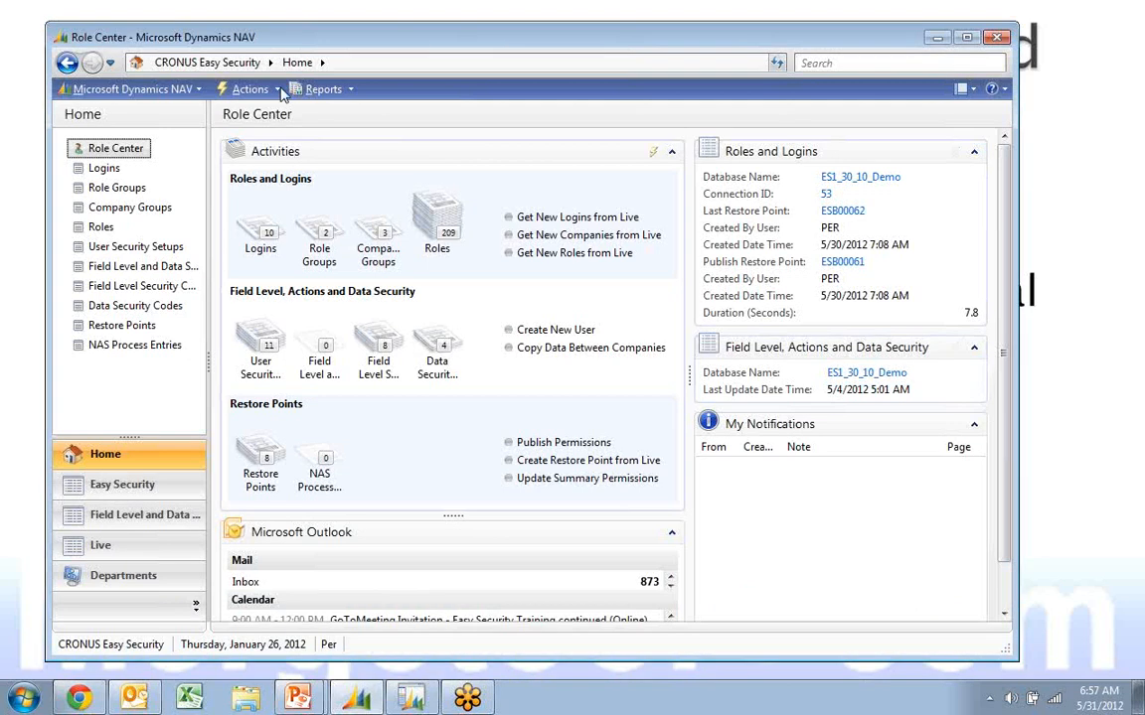
Enable Use Field Level and Data Security Group in the Field Level and Data Security Setup and toggle Manually Enter Group Members
{"action": "left_click", "coordinate": [250, 90]}
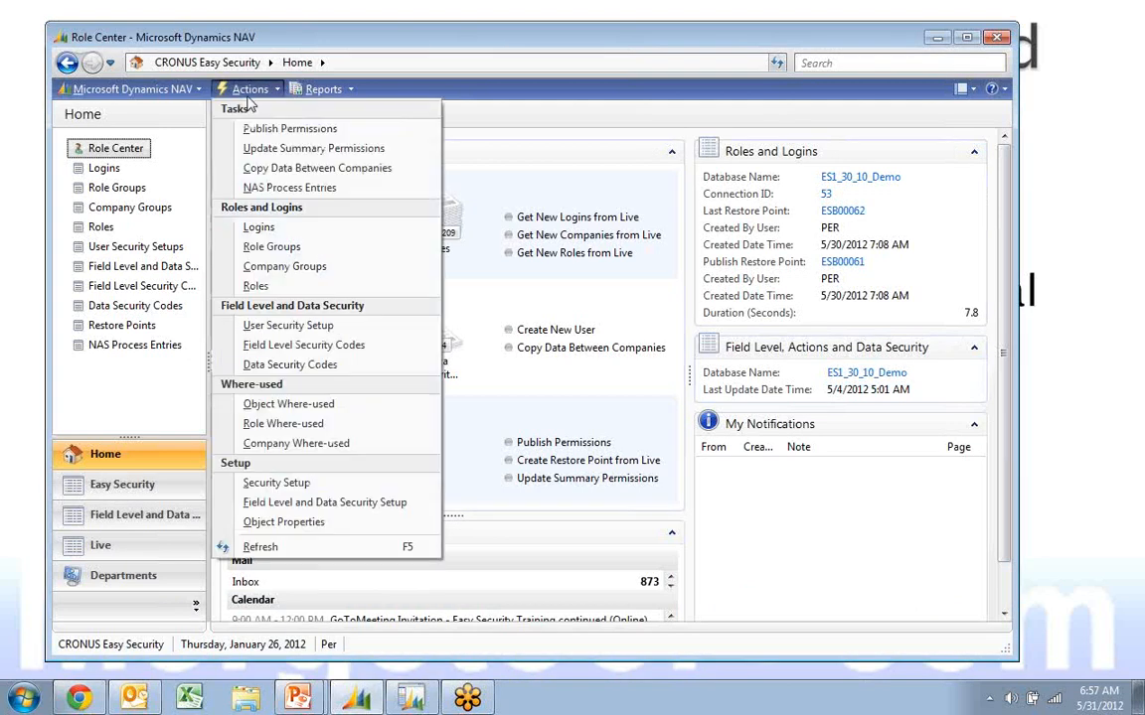
{"action": "left_click", "coordinate": [308, 504]}
{"action": "scroll", "coordinate": [740, 538], "scroll_direction": "down", "scroll_amount": 1}
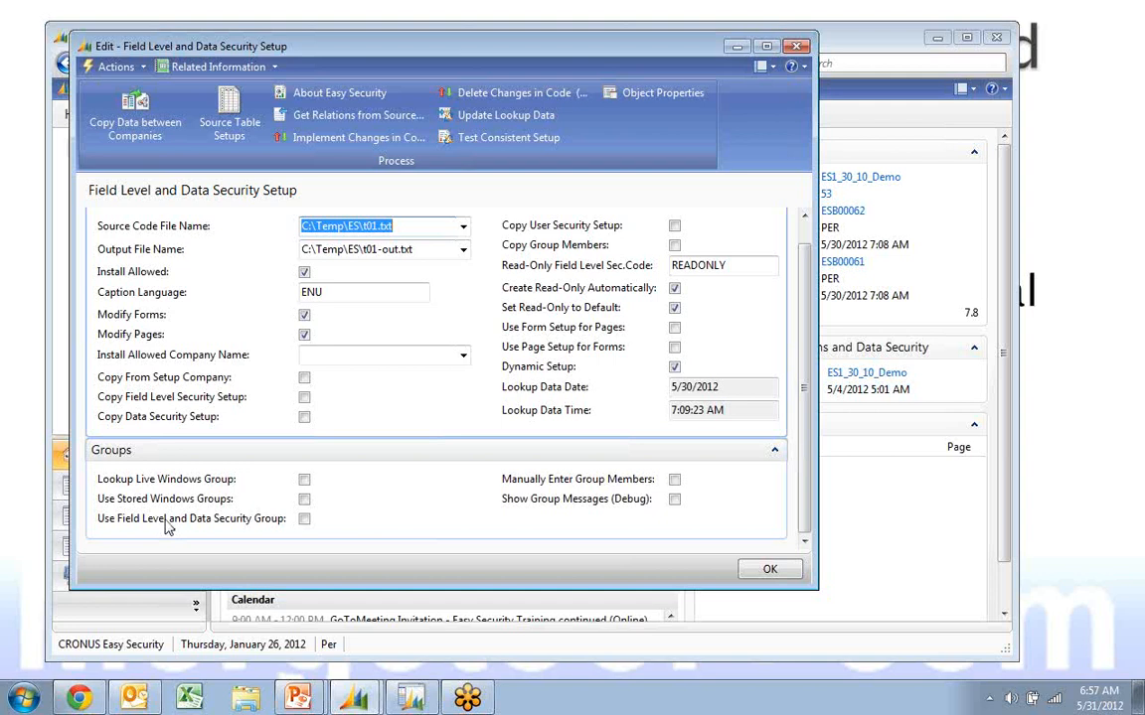
{"action": "left_click", "coordinate": [304, 520]}
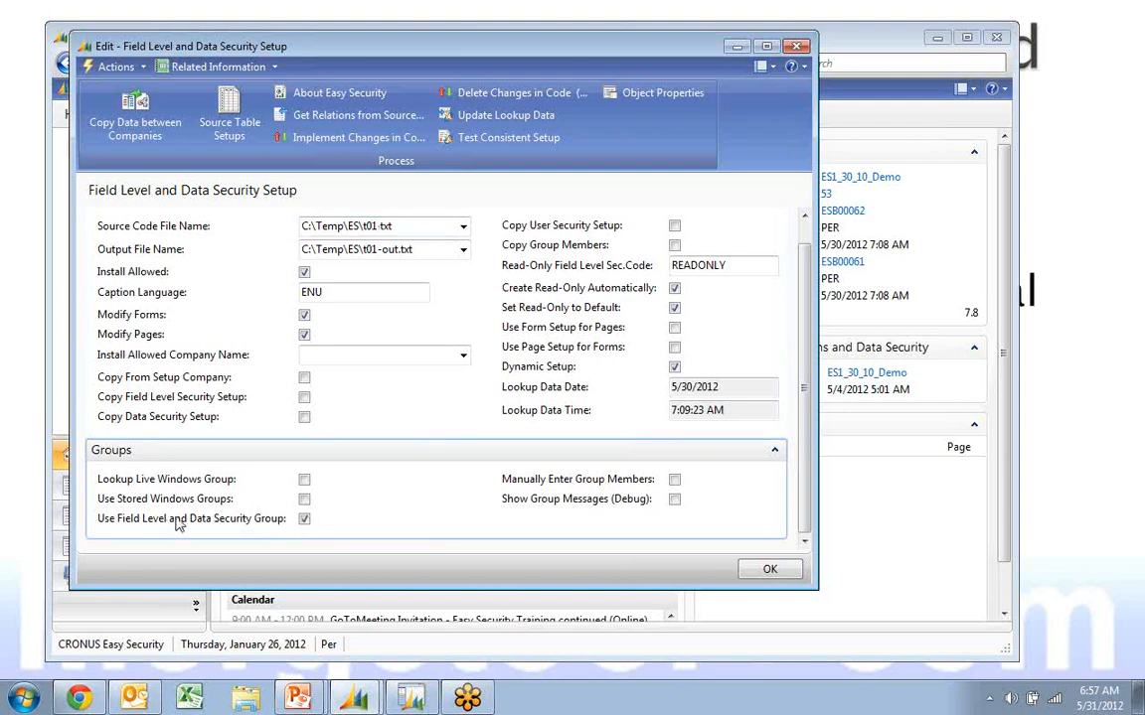
{"action": "left_click", "coordinate": [674, 481]}
{"action": "left_click", "coordinate": [675, 480]}
{"action": "left_click", "coordinate": [675, 480]}
{"action": "left_click", "coordinate": [771, 574]}
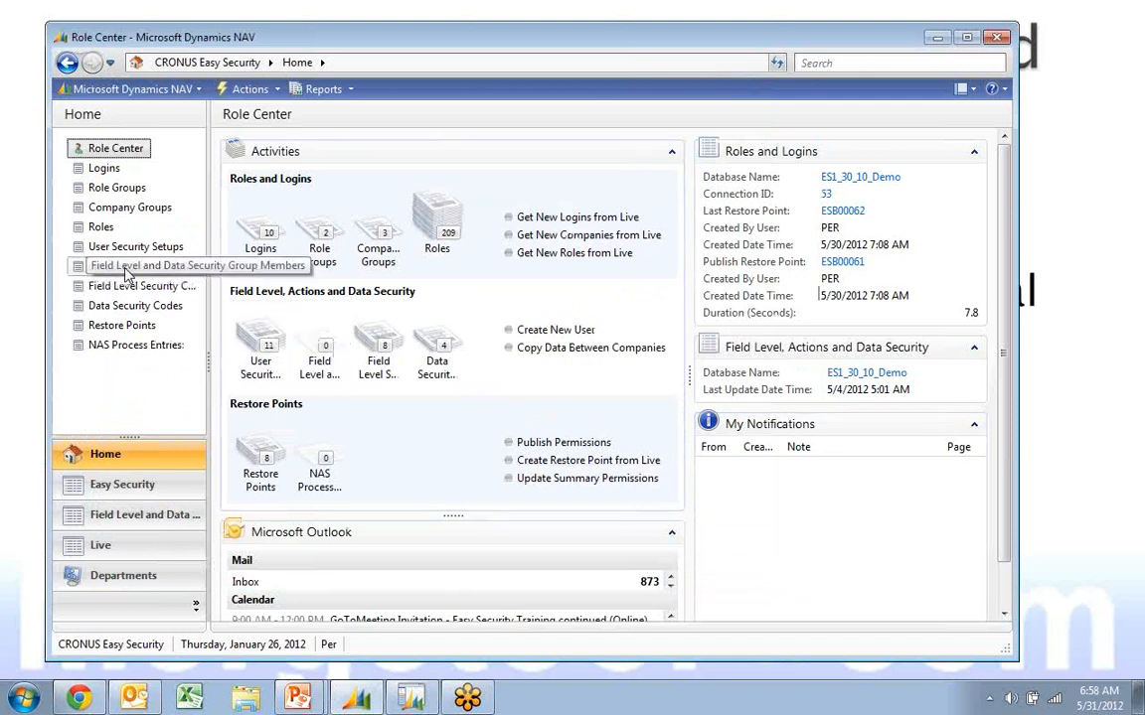
Create a Field Level and Data Security group member record with the third listed login as group and the fifth as member
{"action": "left_click", "coordinate": [117, 247]}
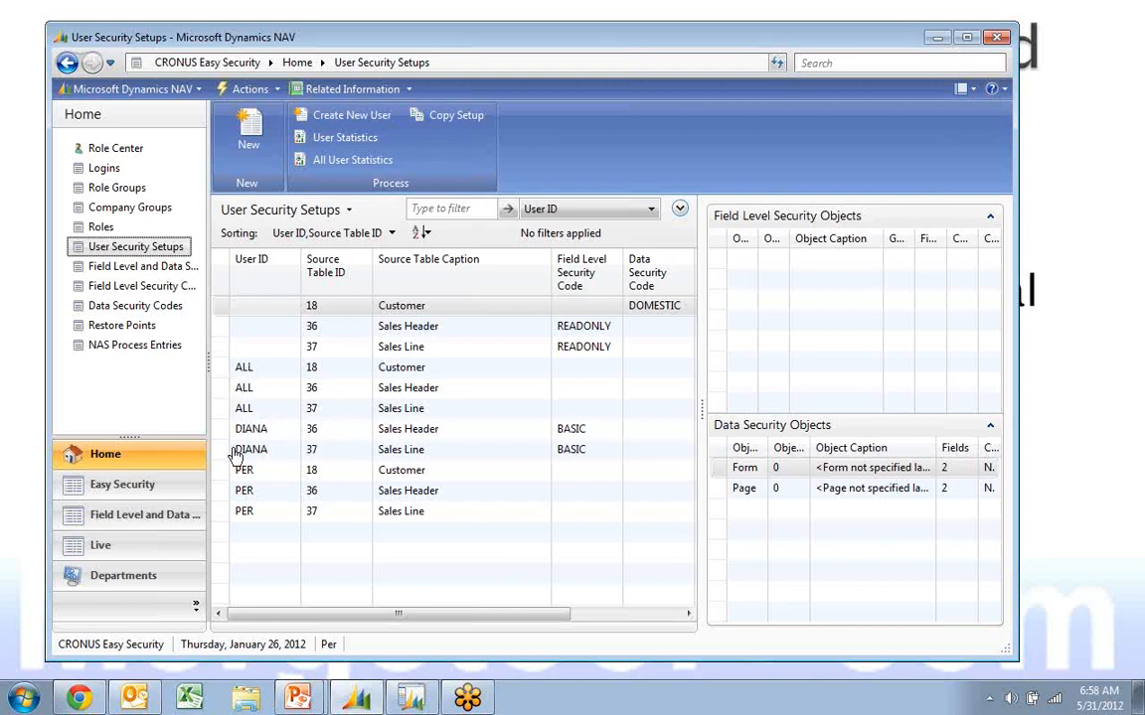
{"action": "left_click", "coordinate": [123, 270]}
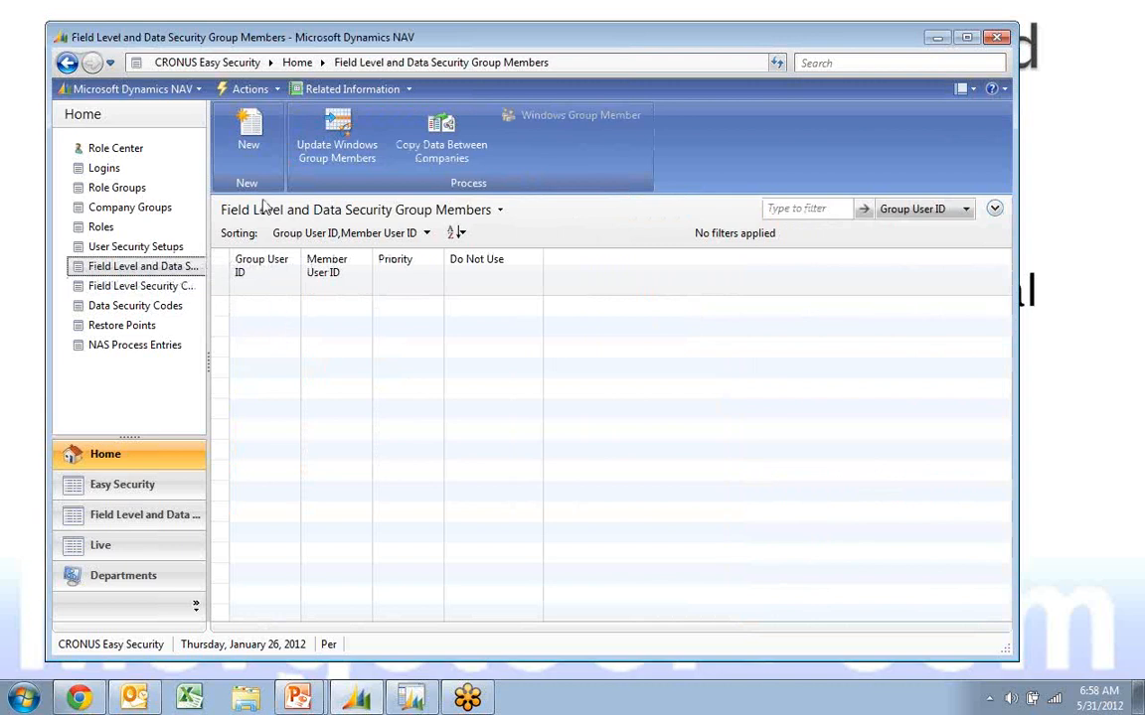
{"action": "left_click", "coordinate": [249, 149]}
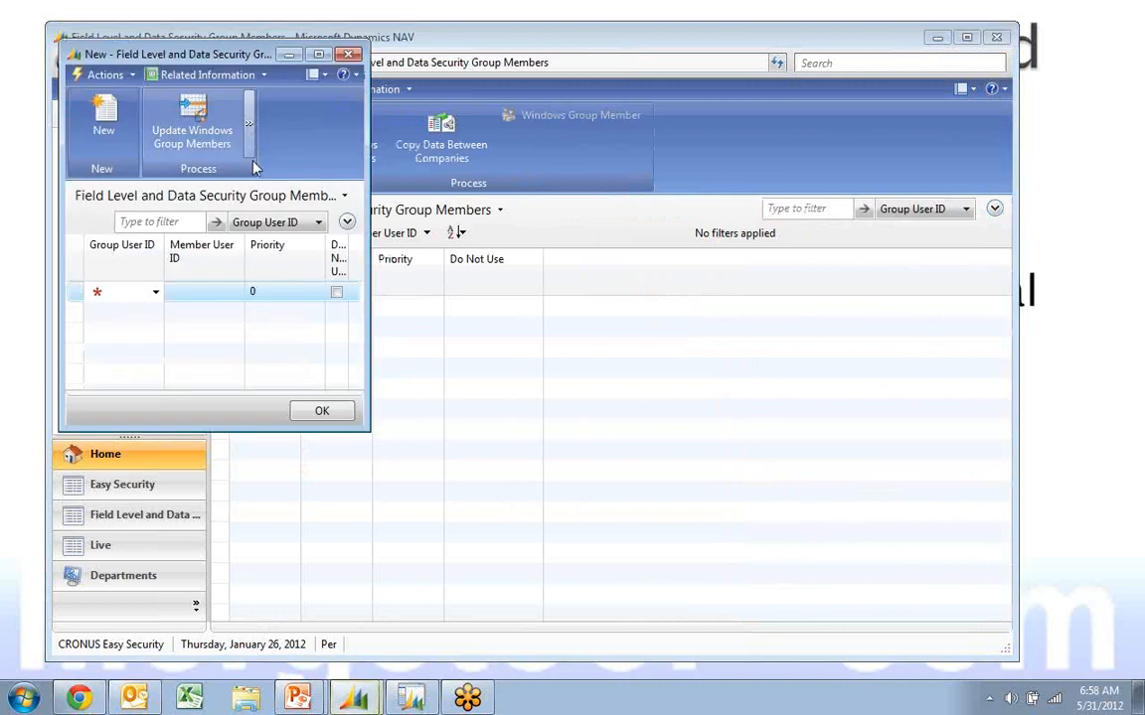
{"action": "left_click", "coordinate": [154, 292]}
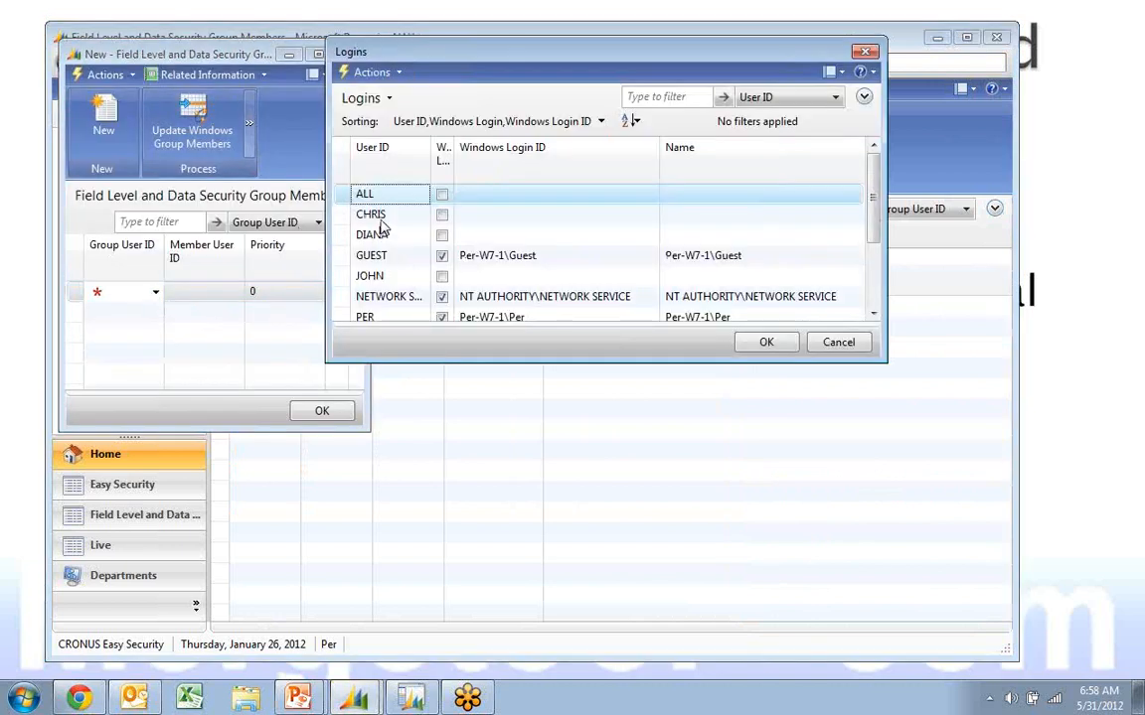
{"action": "left_click", "coordinate": [383, 239]}
{"action": "left_click", "coordinate": [780, 346]}
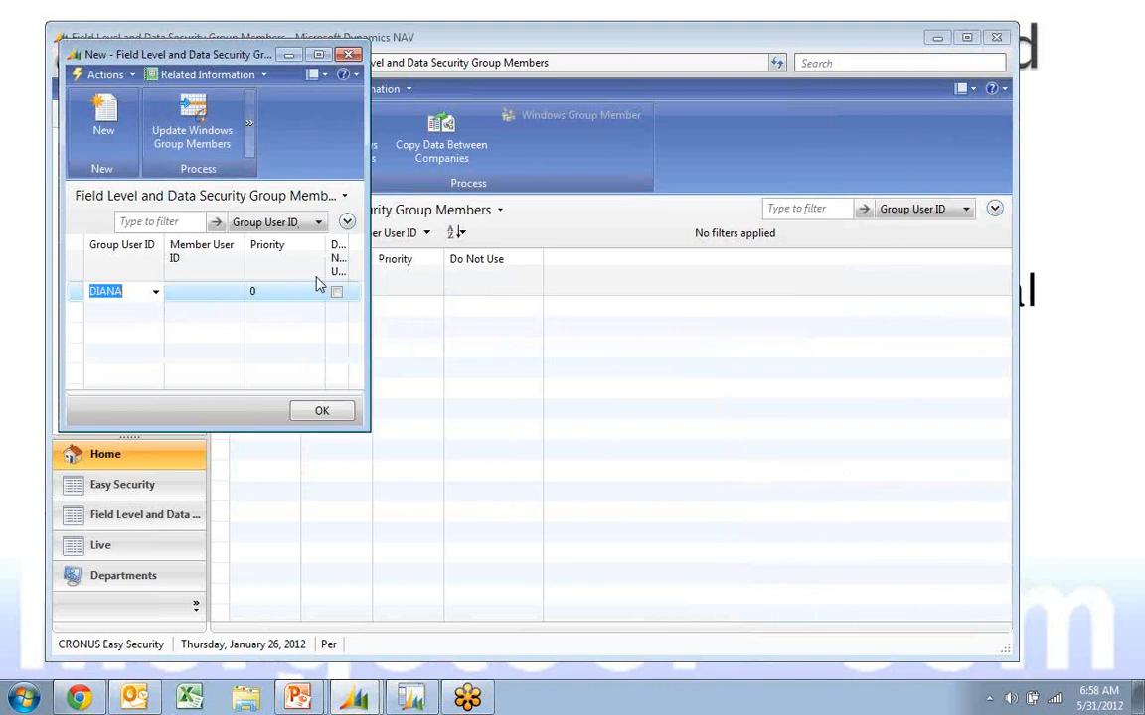
{"action": "left_click", "coordinate": [235, 292]}
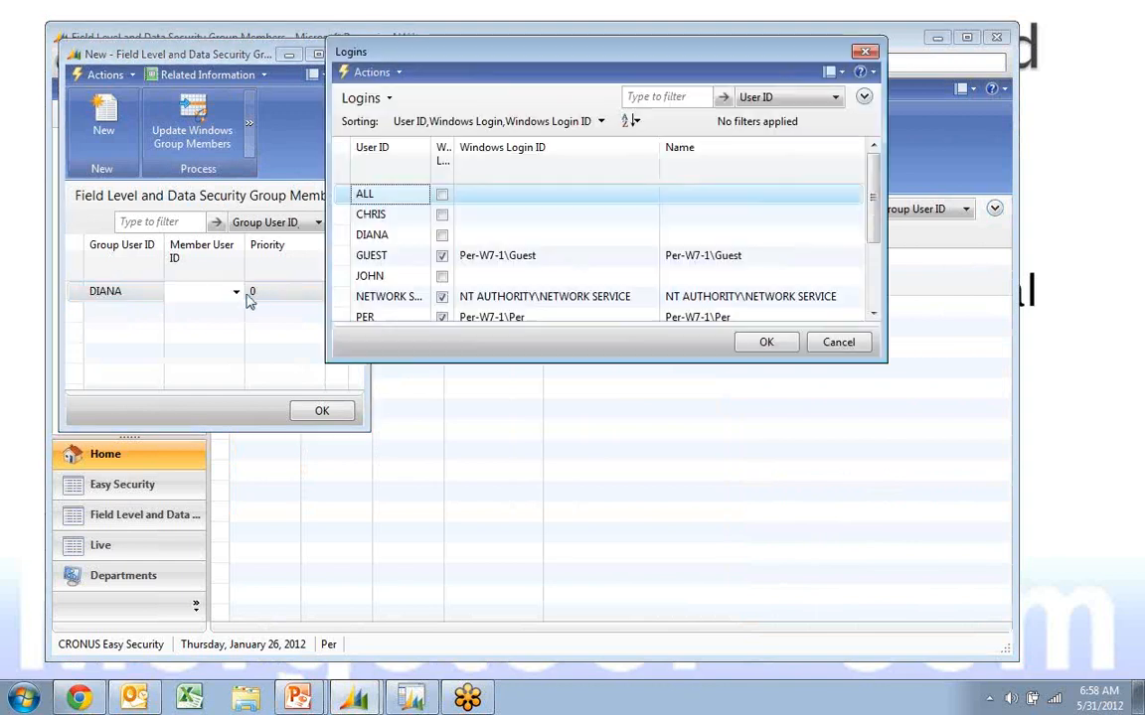
{"action": "left_click", "coordinate": [376, 279]}
{"action": "left_click", "coordinate": [771, 341]}
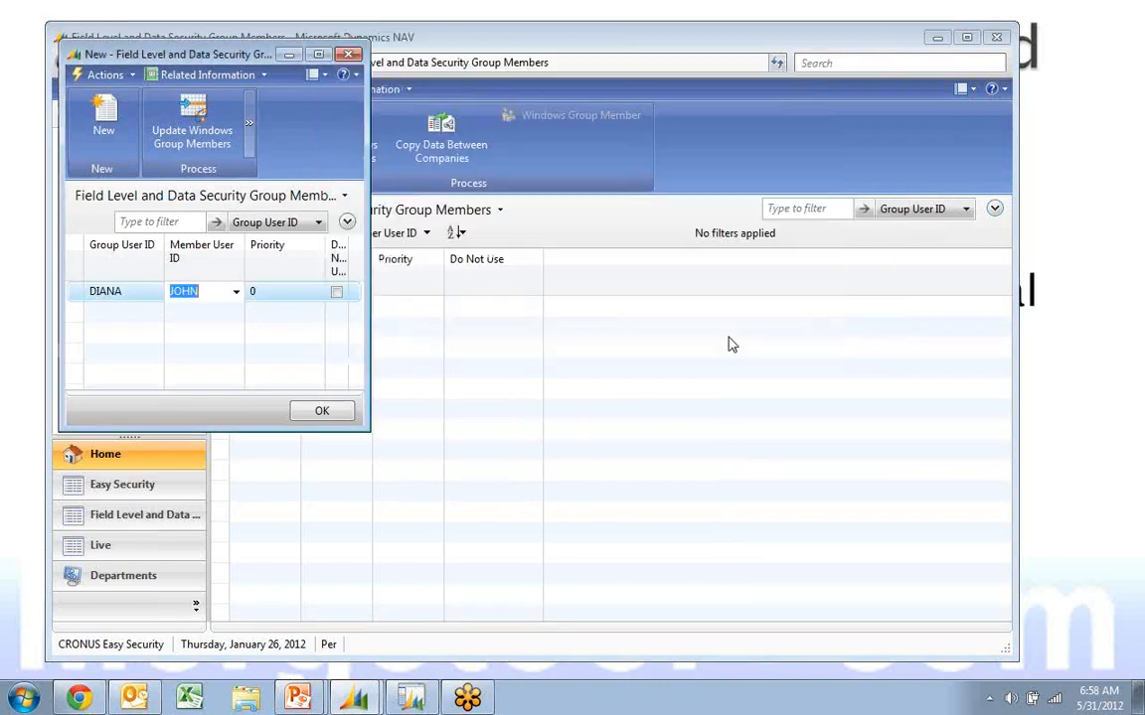
Add a second group member record for the same group with the eighth listed login as member, and finish entering members
{"action": "left_click", "coordinate": [133, 313]}
{"action": "left_click", "coordinate": [155, 313]}
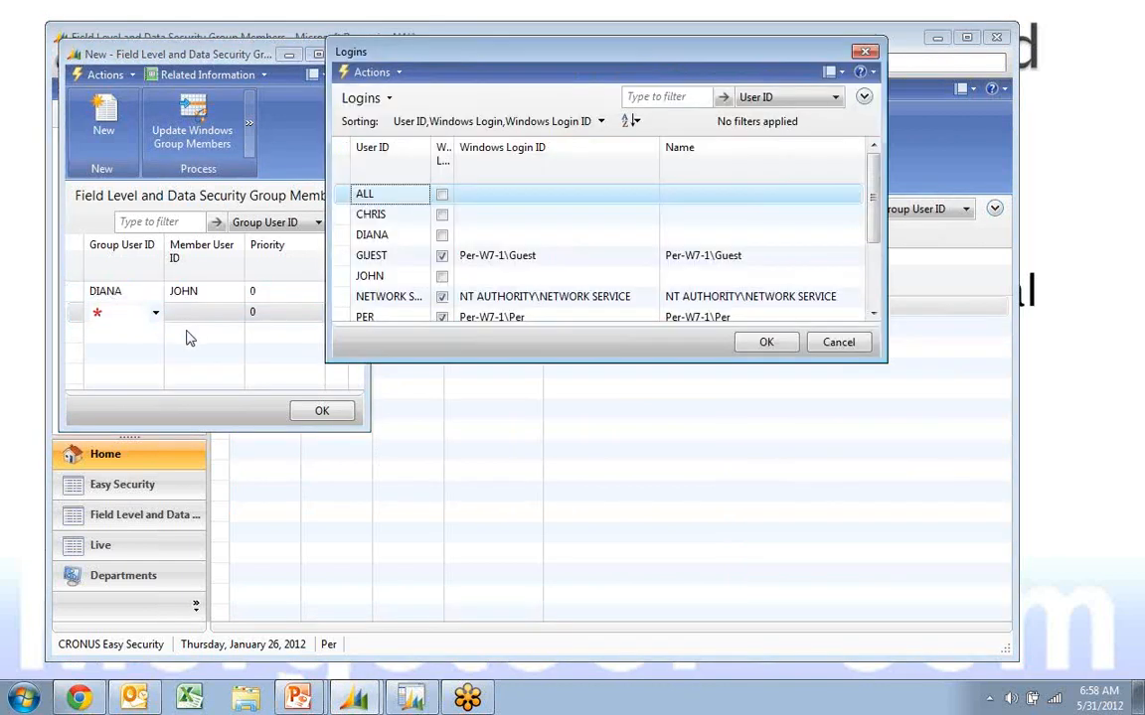
{"action": "left_click", "coordinate": [390, 238]}
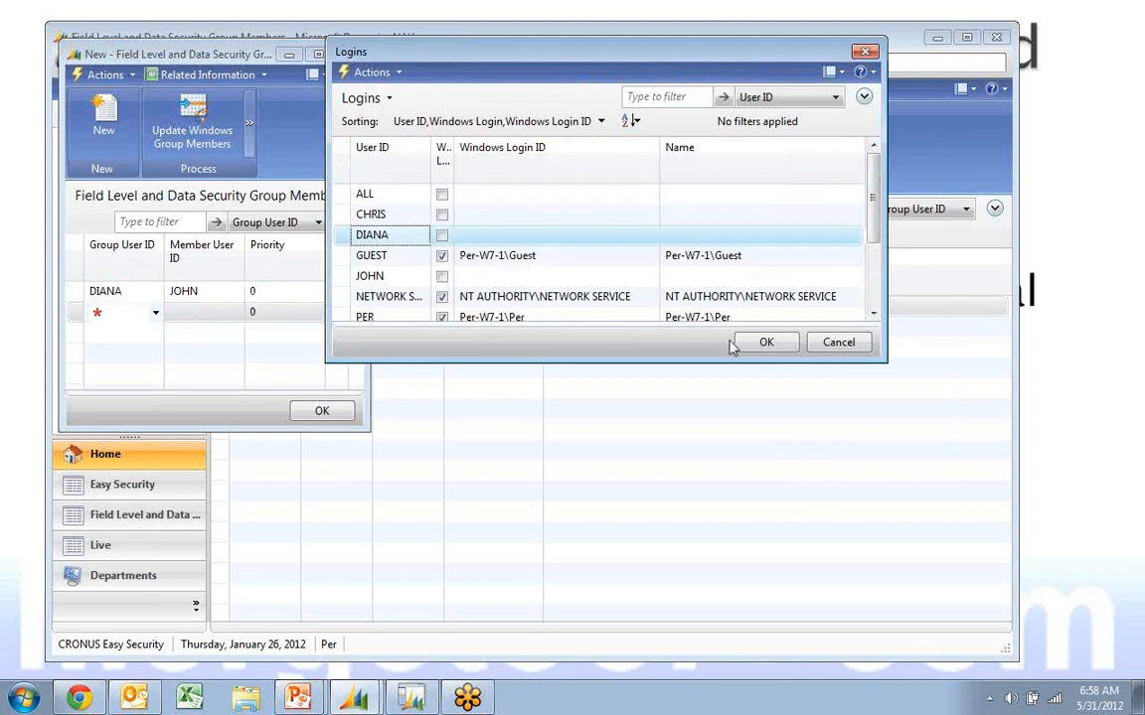
{"action": "left_click", "coordinate": [766, 342]}
{"action": "left_click", "coordinate": [215, 316]}
{"action": "left_click", "coordinate": [236, 313]}
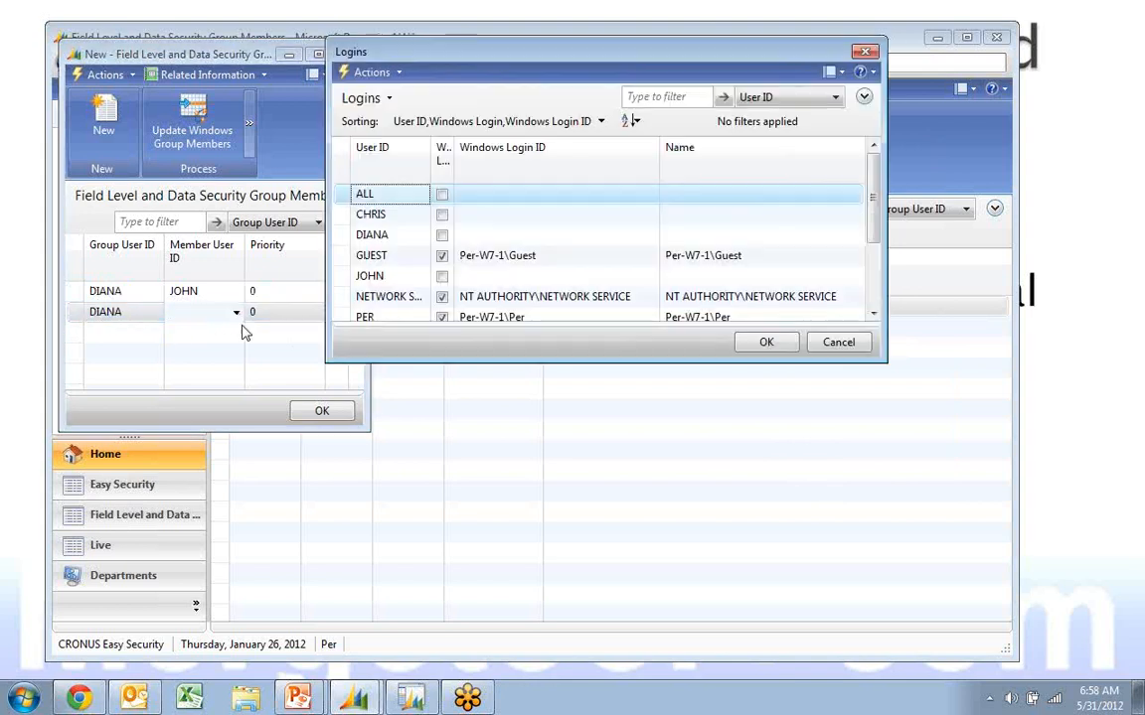
{"action": "scroll", "coordinate": [397, 288], "scroll_direction": "down", "scroll_amount": 1}
{"action": "left_click", "coordinate": [383, 276]}
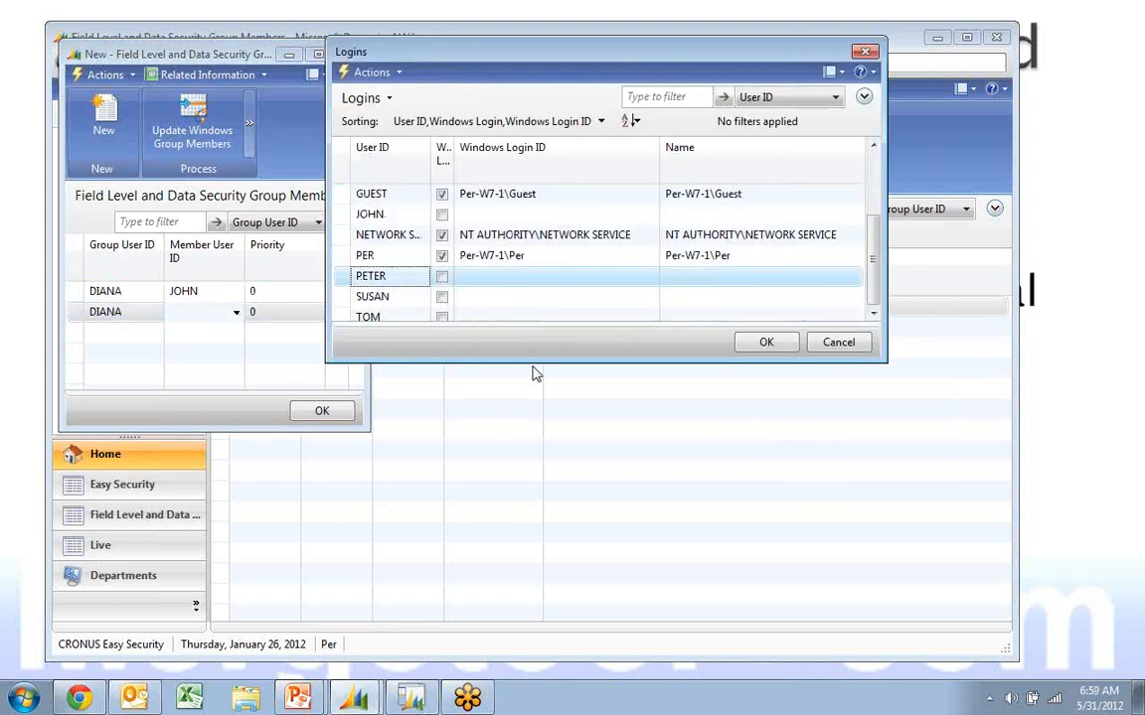
{"action": "left_click", "coordinate": [763, 342]}
{"action": "key", "text": "Up"}
{"action": "key", "text": "Left"}
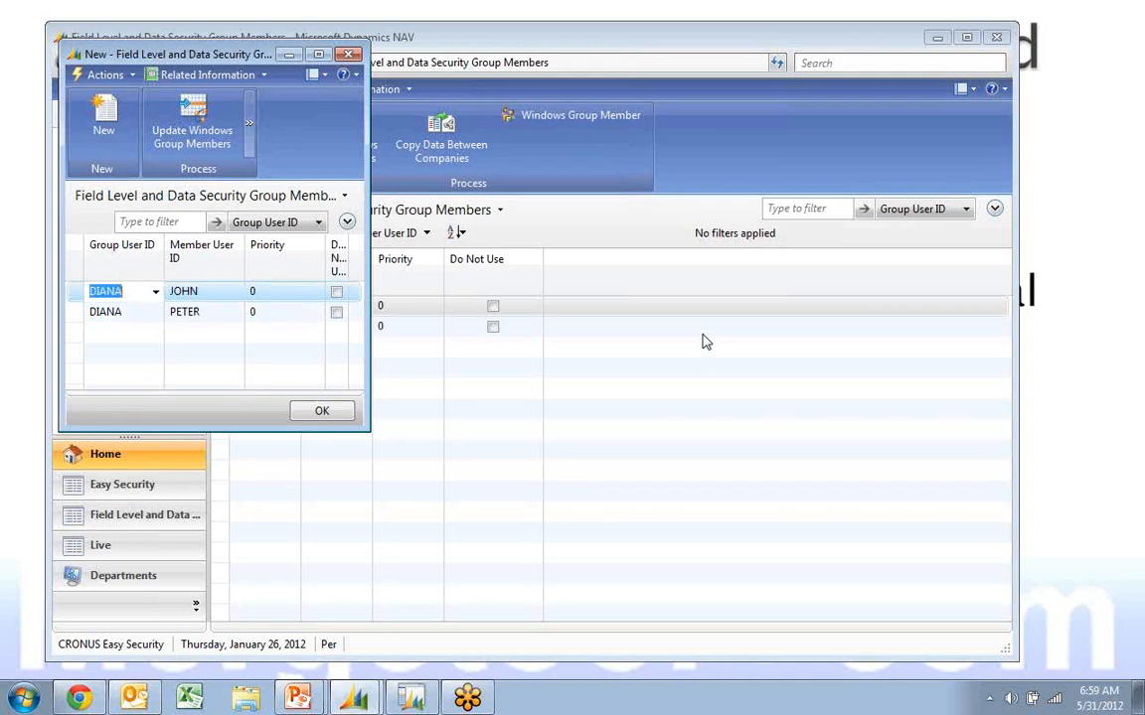
{"action": "key", "text": "Right"}
{"action": "key", "text": "Right"}
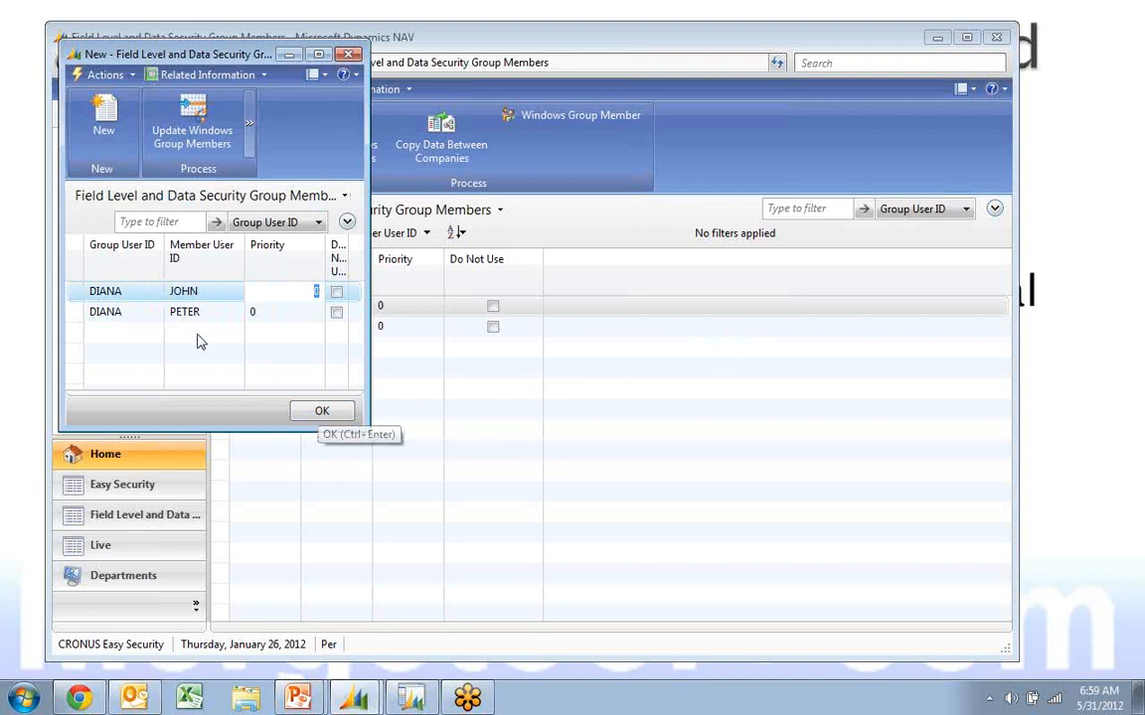
{"action": "left_click", "coordinate": [320, 410]}
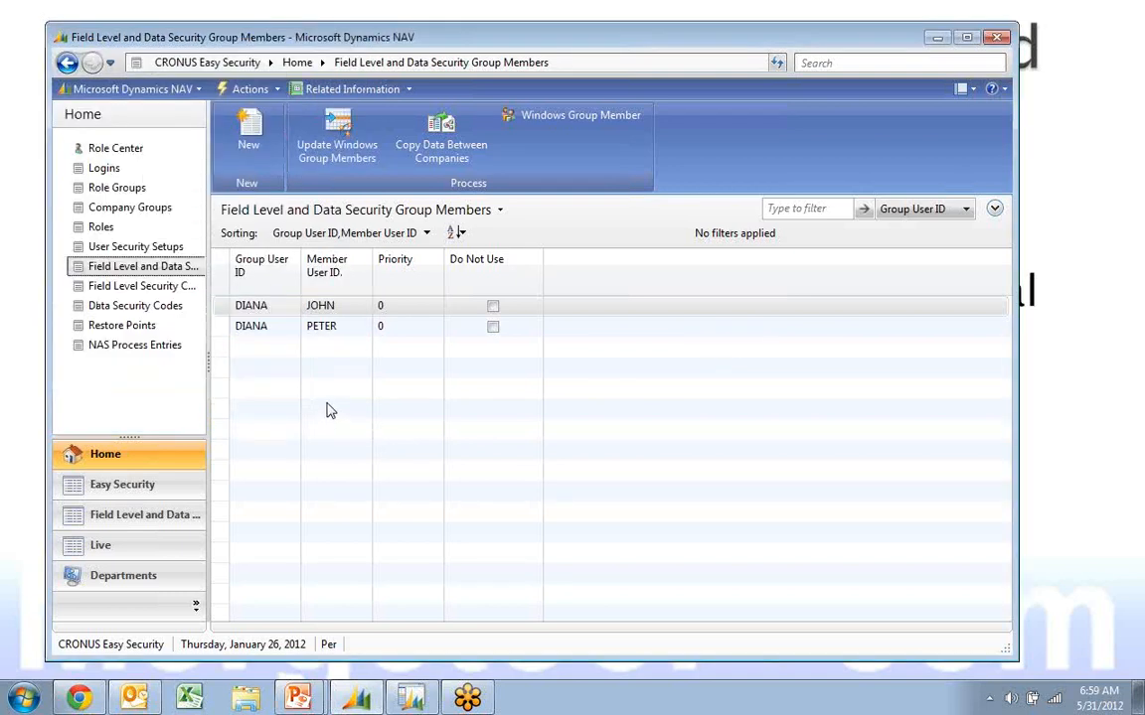
Create a User Security Setup record for the second group member on source table 36, leaving the Field Level Security Code blank
{"action": "left_click", "coordinate": [117, 232]}
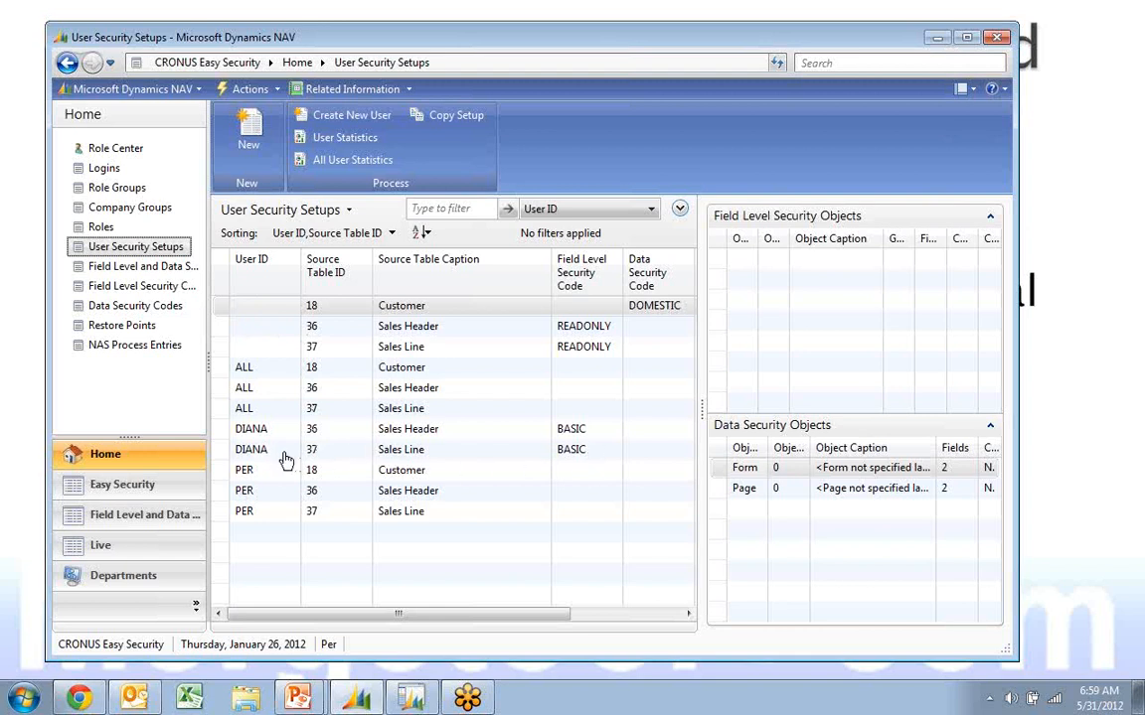
{"action": "left_click", "coordinate": [248, 134]}
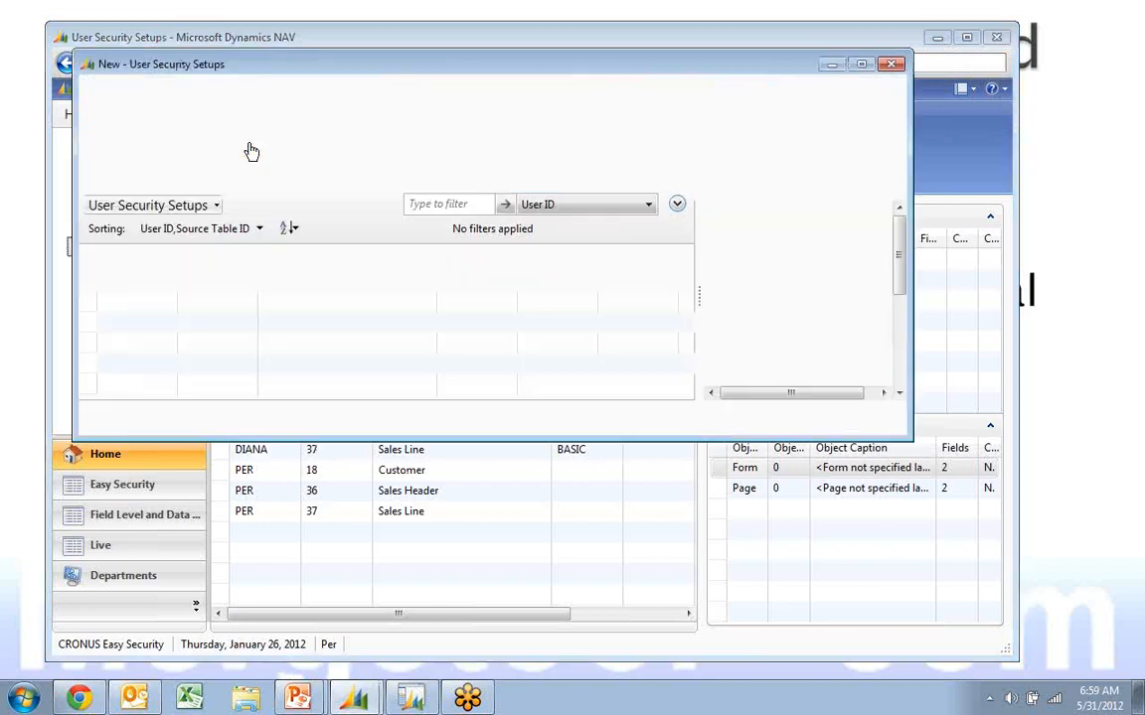
{"action": "type", "text": "pe"}
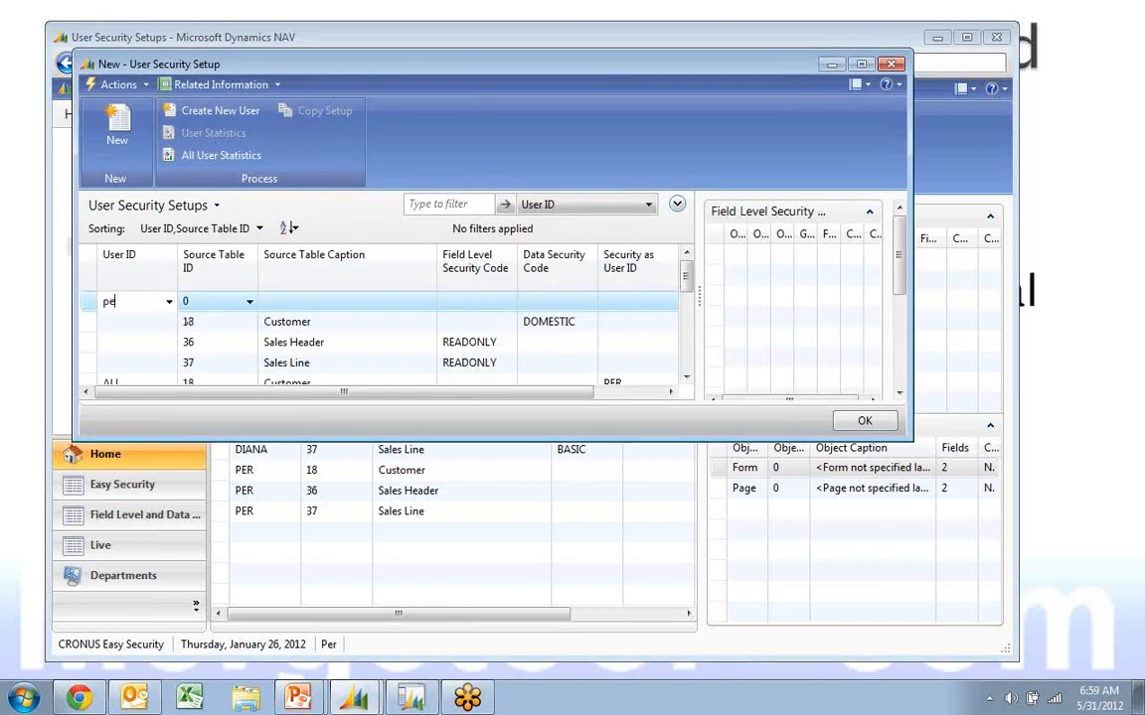
{"action": "type", "text": "ter"}
{"action": "key", "text": "Tab"}
{"action": "type", "text": "36"}
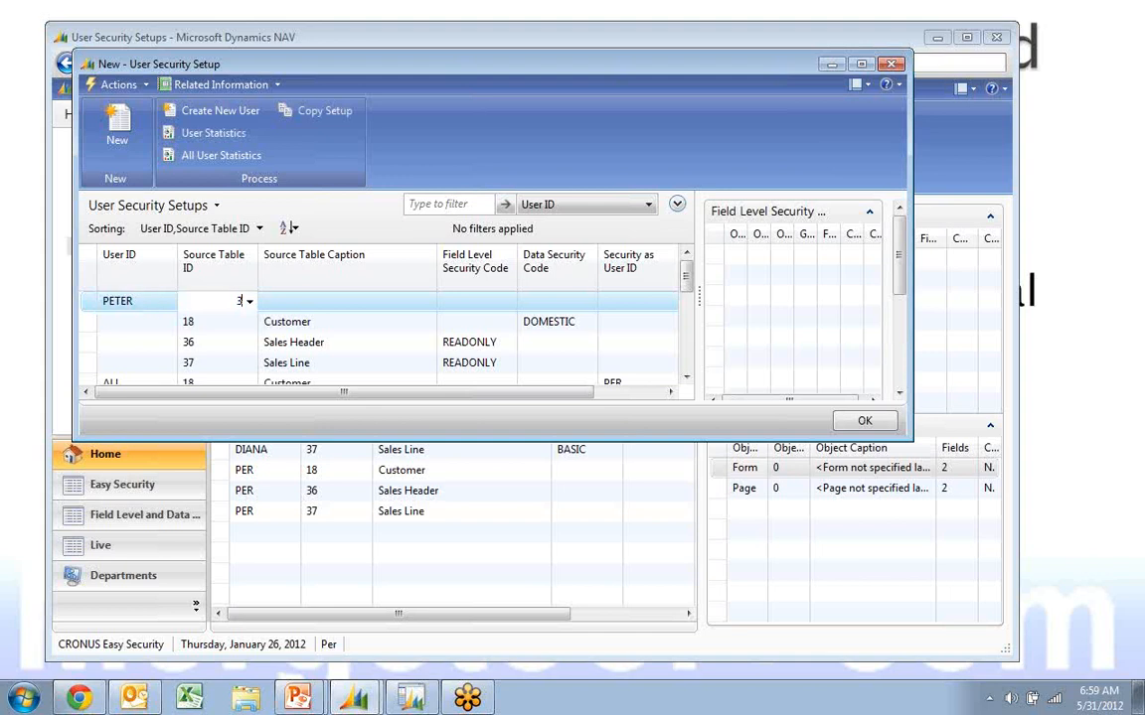
{"action": "key", "text": "Tab"}
{"action": "key", "text": "Delete"}
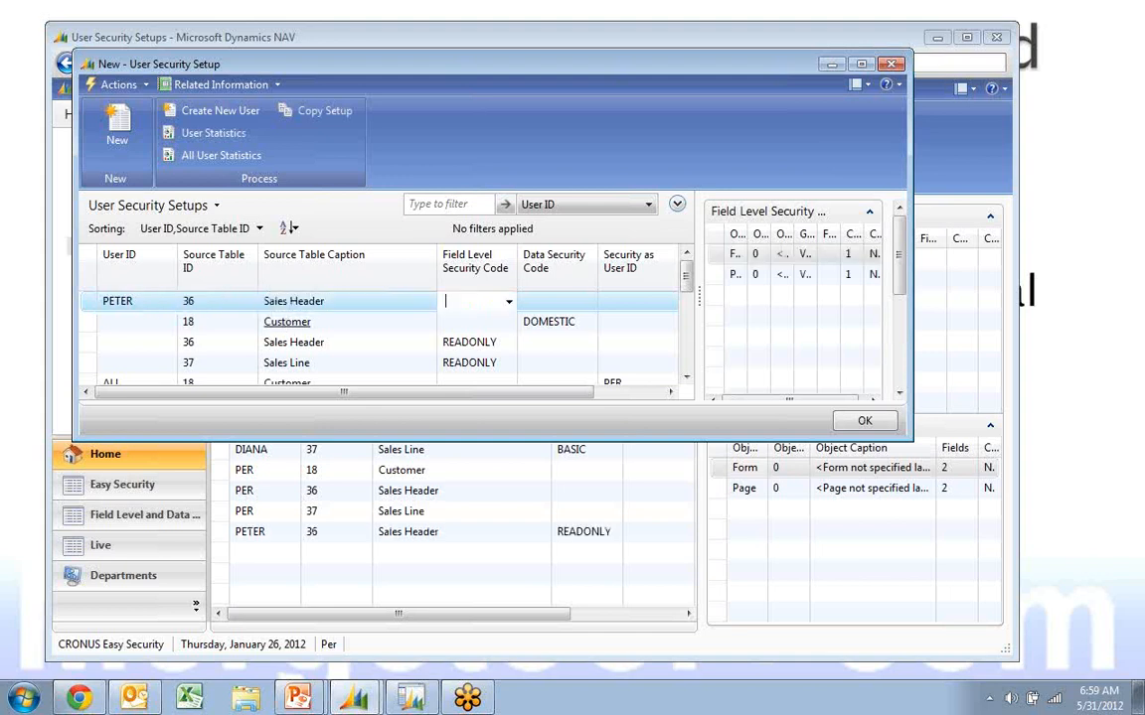
{"action": "key", "text": "Tab"}
{"action": "left_click", "coordinate": [864, 424]}
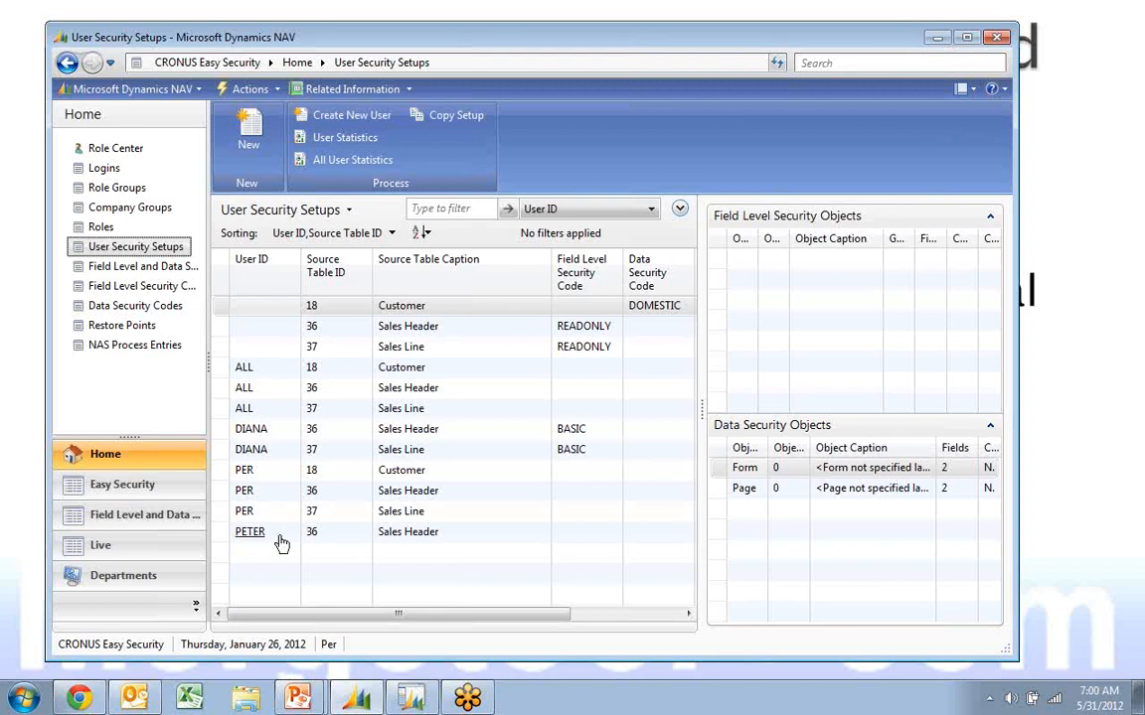
{"action": "key", "text": "alt+Tab"}
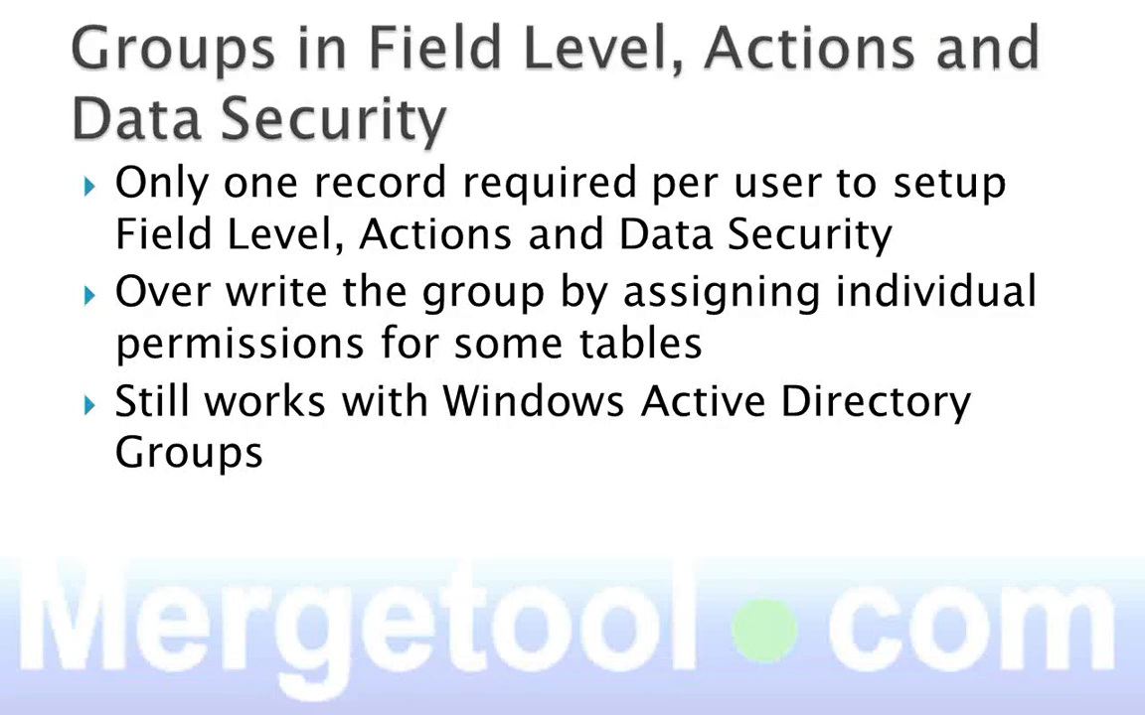
{"action": "key", "text": "Right"}
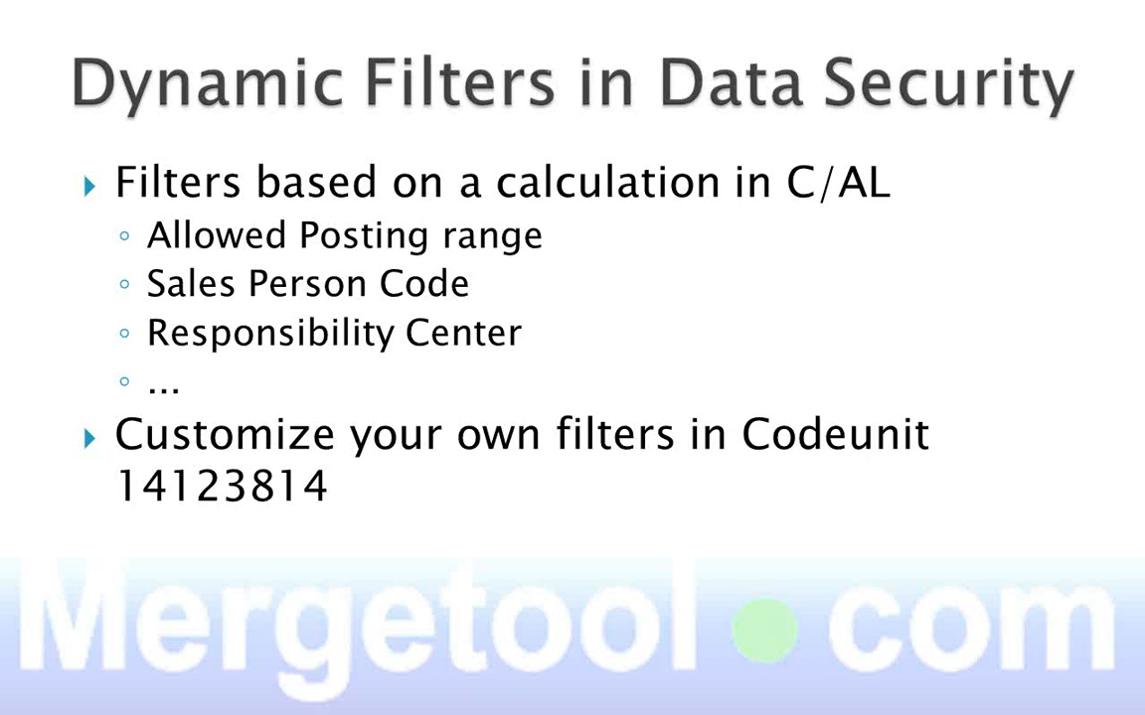
{"action": "key", "text": "alt+Tab"}
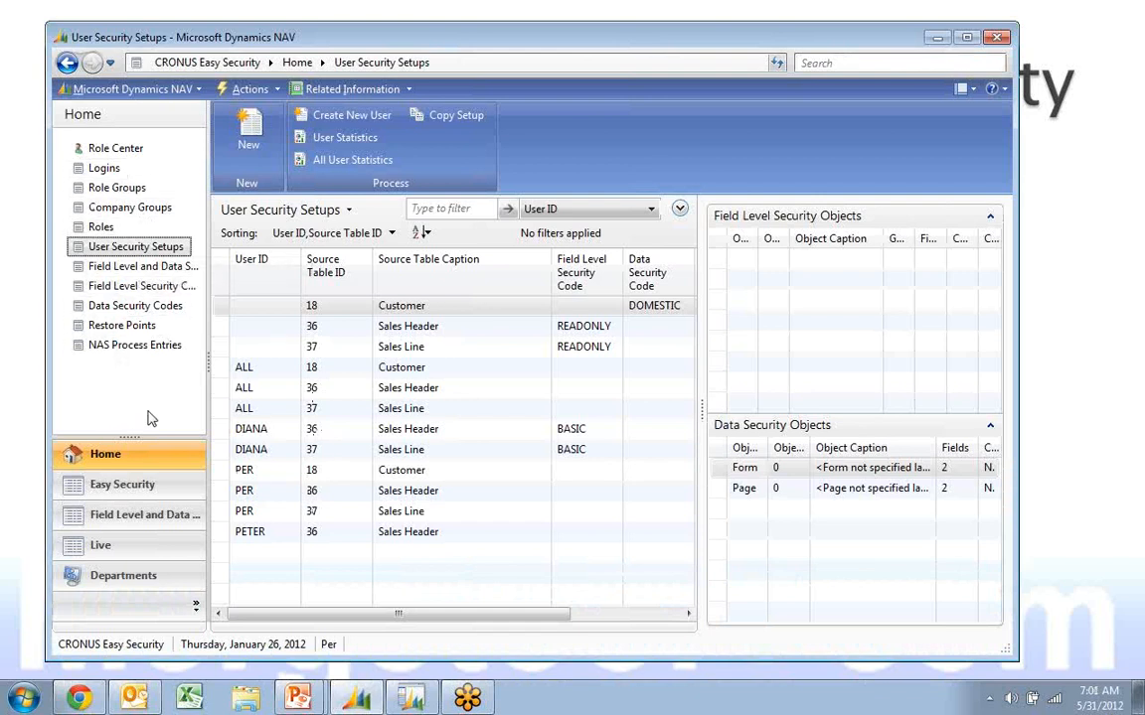
View the Dynamic Filters setup of Easy Security's Field Level and Data Security department, moving its window clear of the department page
{"action": "left_click", "coordinate": [106, 582]}
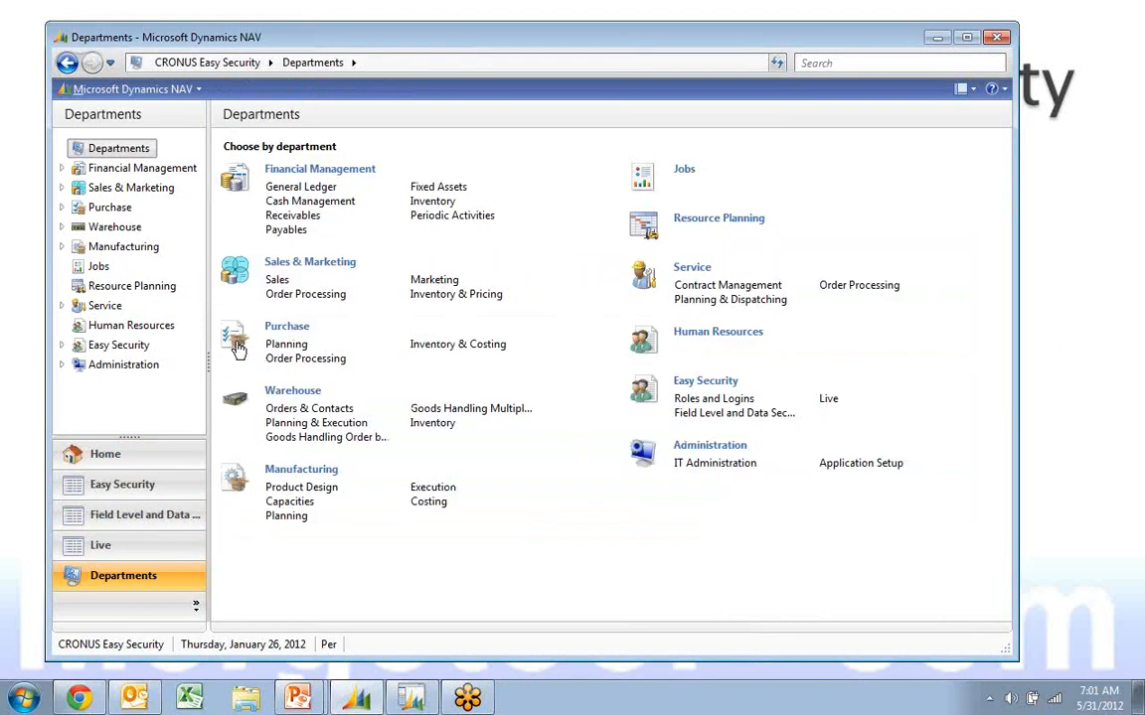
{"action": "left_click", "coordinate": [725, 413]}
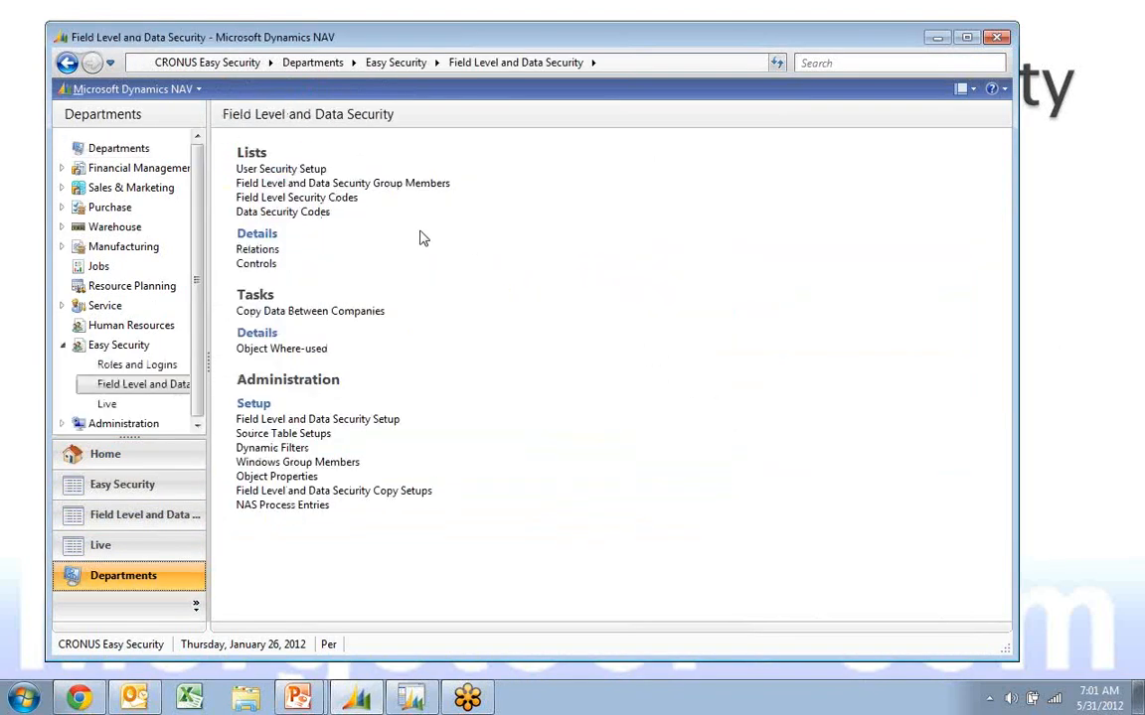
{"action": "left_click", "coordinate": [298, 449]}
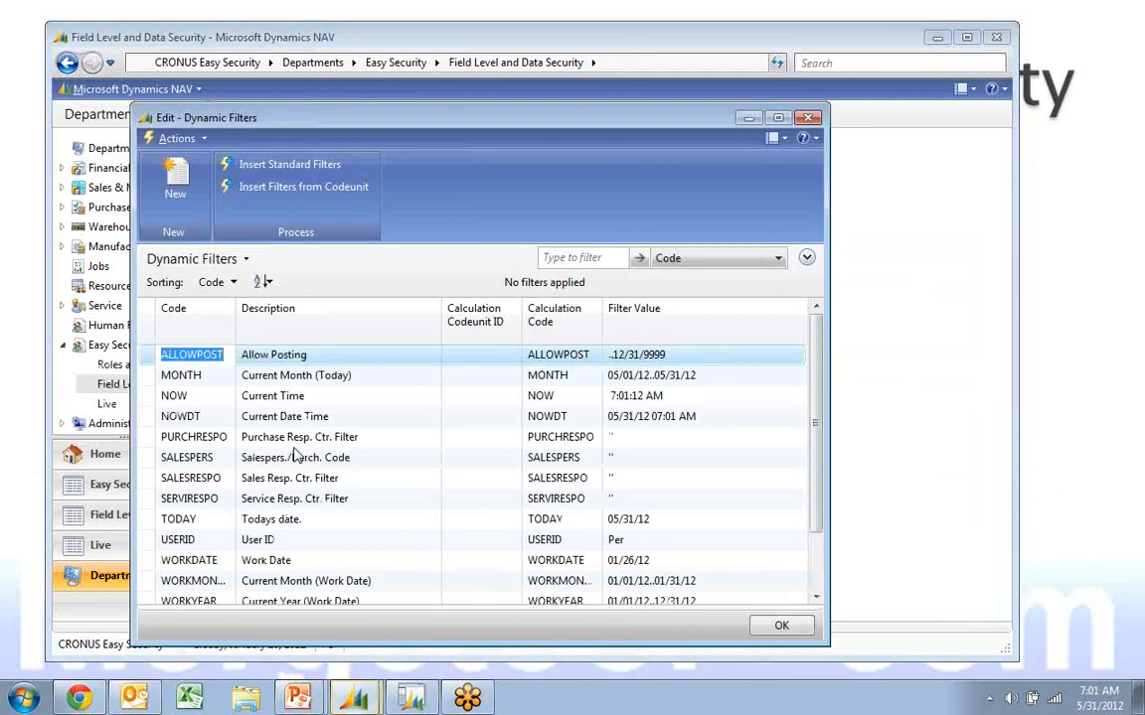
{"action": "left_click_drag", "start_coordinate": [422, 111], "coordinate": [452, 34]}
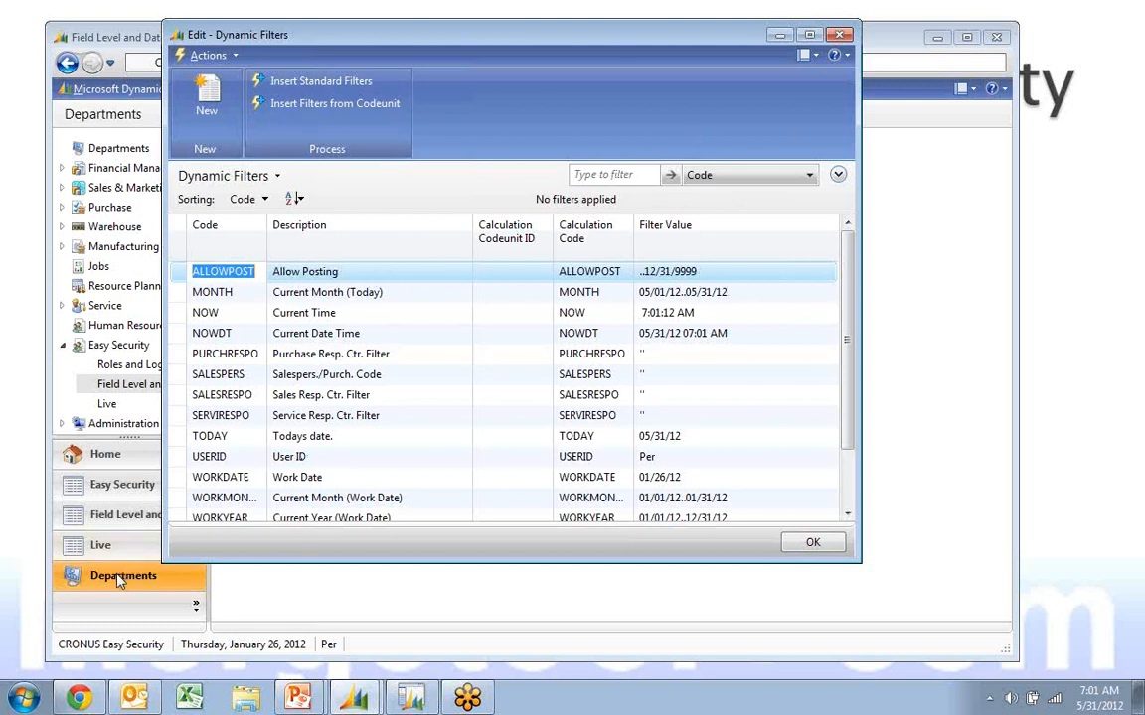
{"action": "left_click_drag", "start_coordinate": [636, 39], "coordinate": [902, 83]}
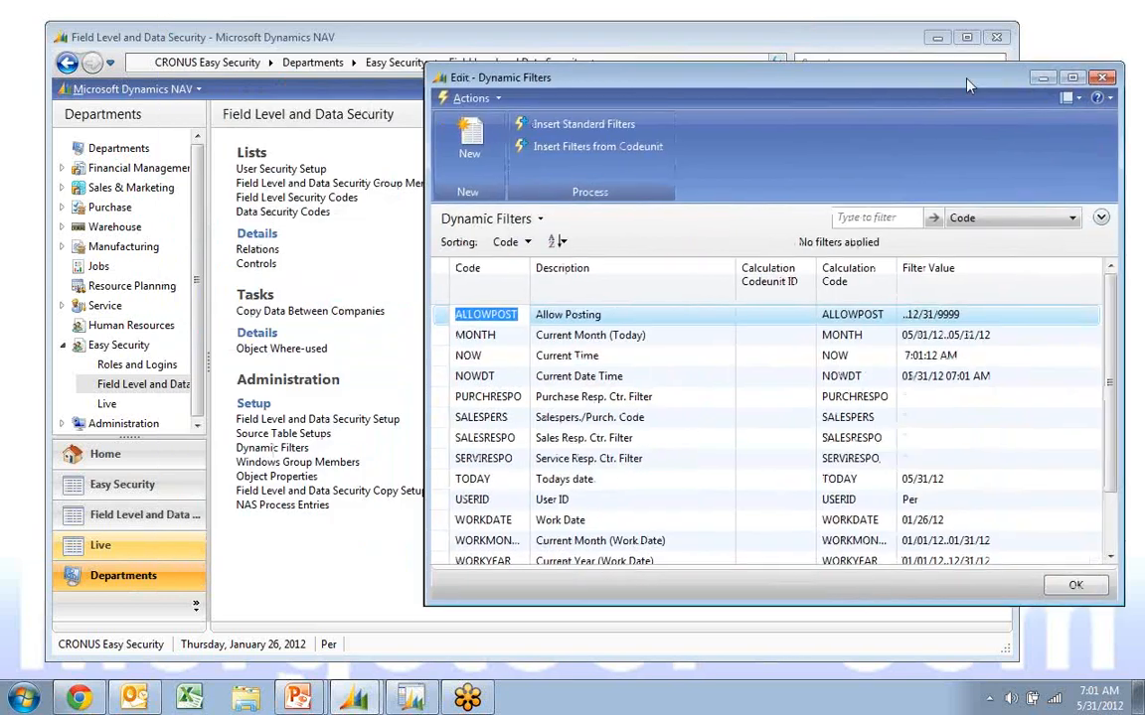
Find the User Setup page through a search for "user se" and create a record with the signed-in user's ID
{"action": "left_click", "coordinate": [787, 42]}
{"action": "left_click", "coordinate": [837, 65]}
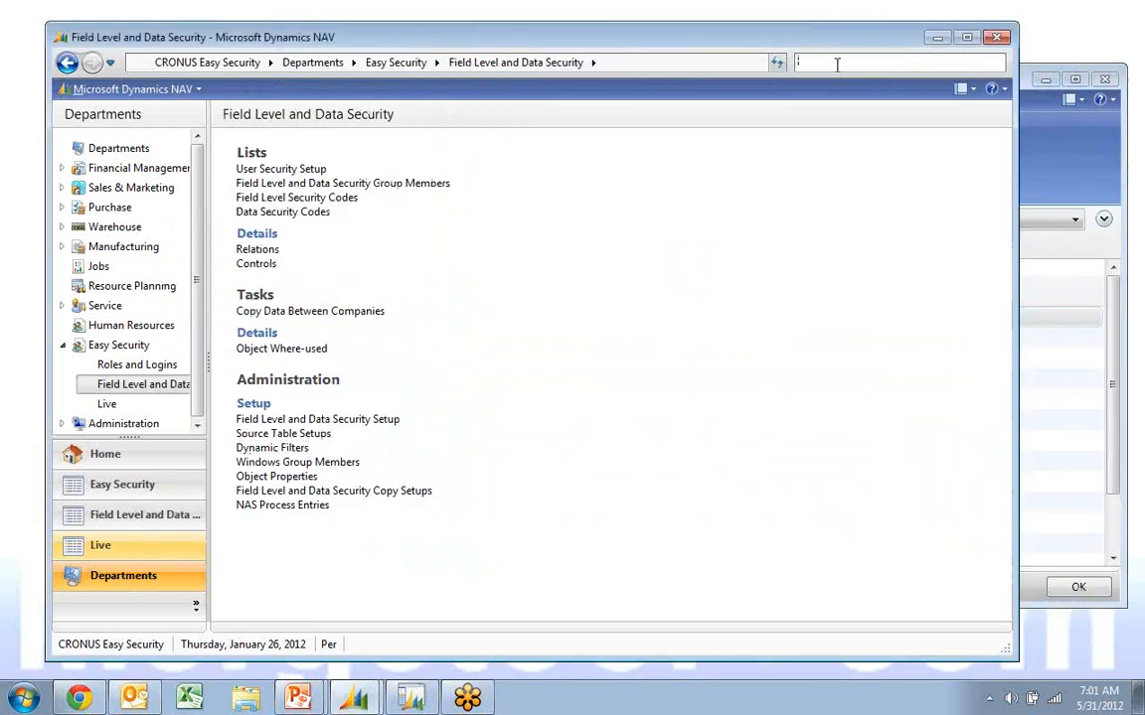
{"action": "type", "text": "user"}
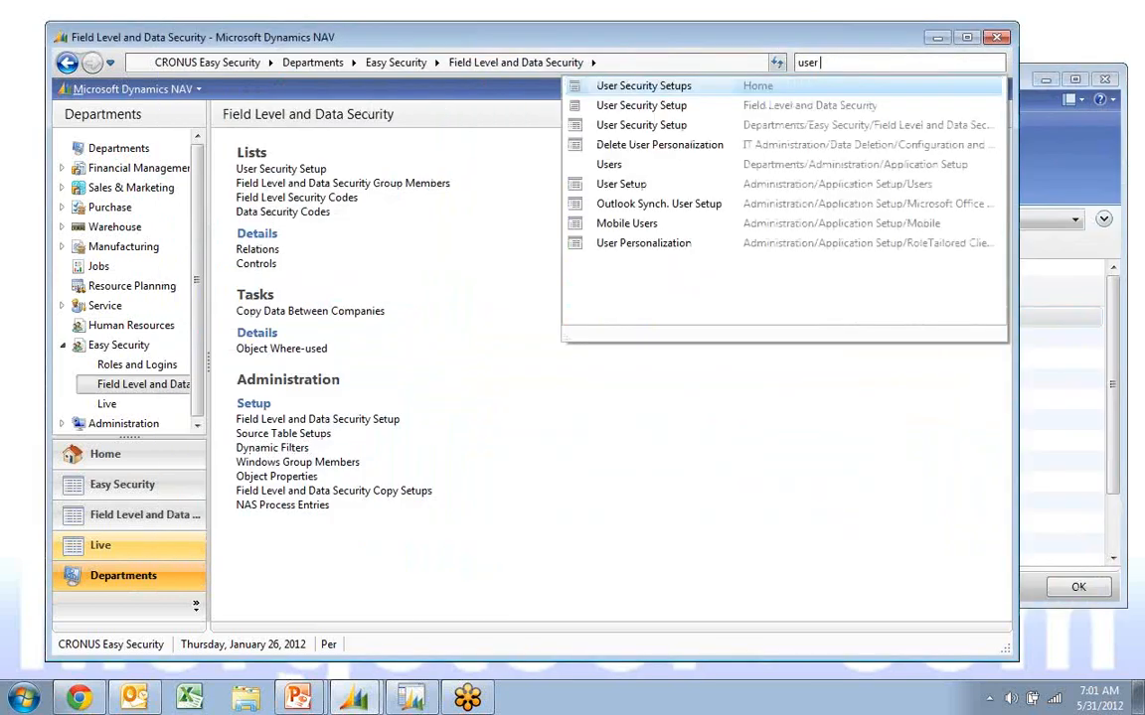
{"action": "type", "text": " se"}
{"action": "left_click", "coordinate": [623, 189]}
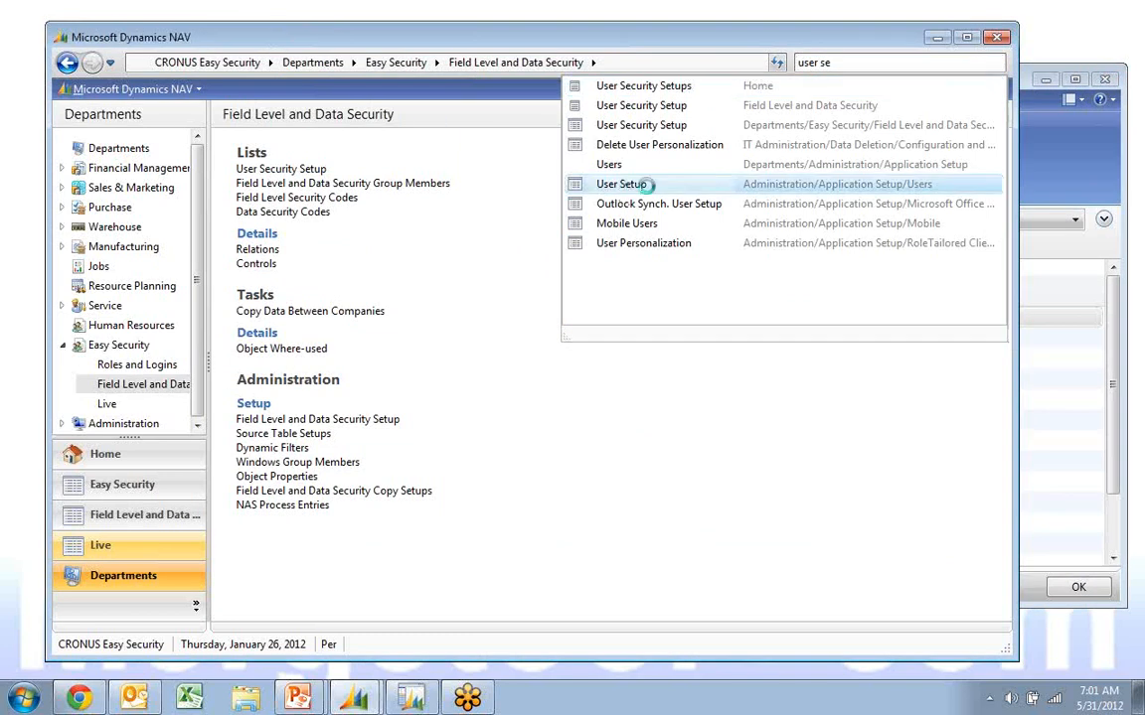
{"action": "left_click", "coordinate": [255, 151]}
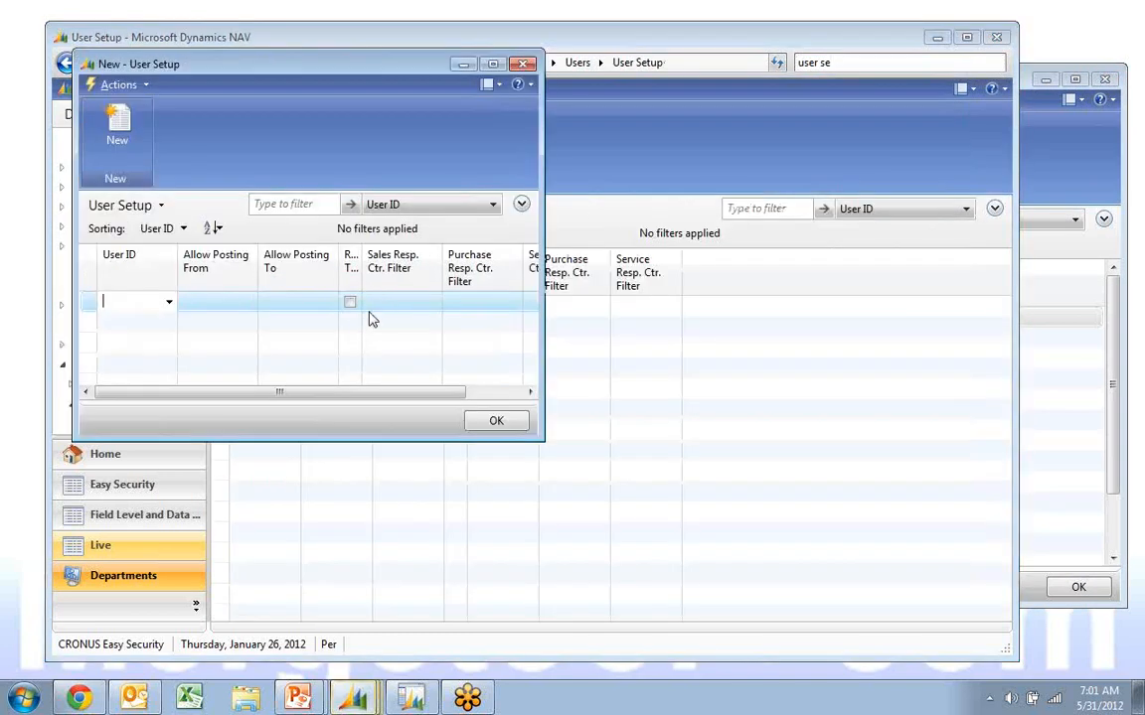
{"action": "type", "text": "poer"}
{"action": "key", "text": "BackSpace"}
{"action": "key", "text": "BackSpace"}
{"action": "key", "text": "BackSpace"}
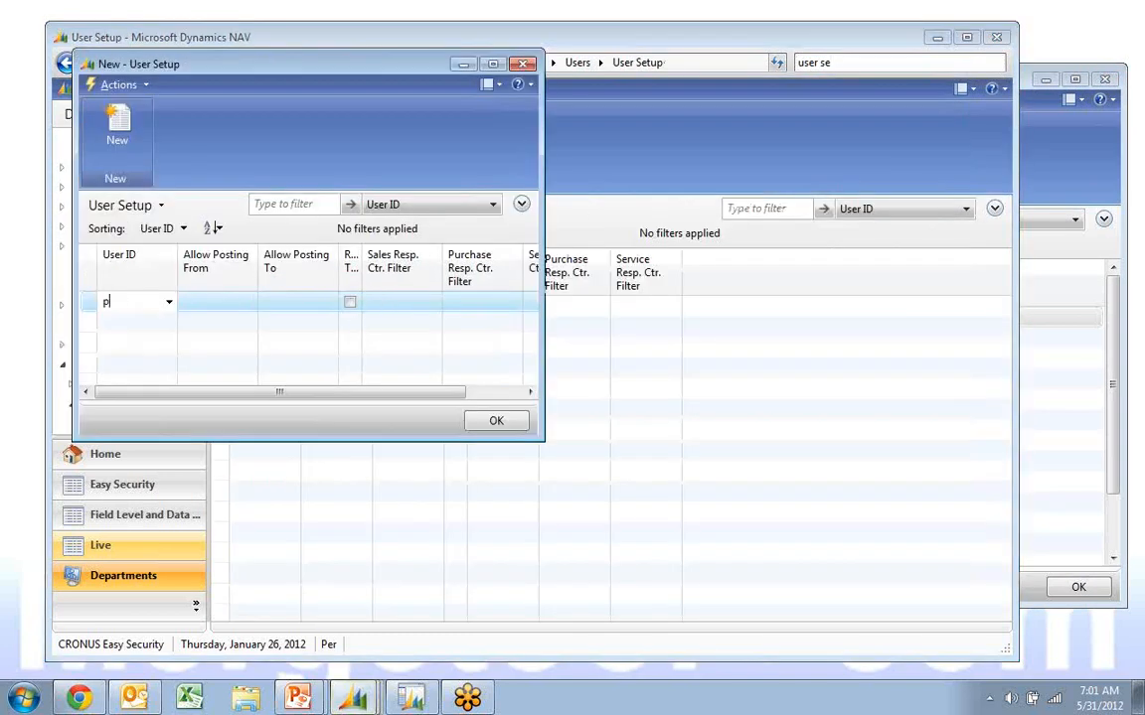
{"action": "type", "text": "er"}
{"action": "key", "text": "Tab"}
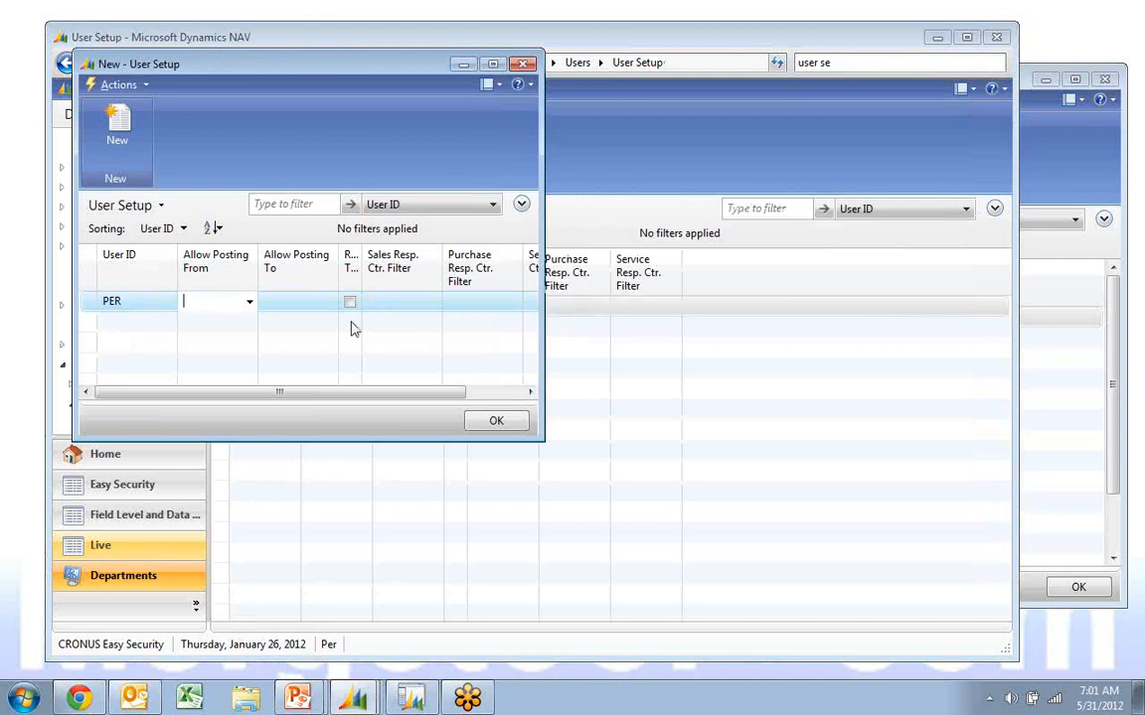
Set the user's allowed posting period from 1/1/2011 to 12/31/2014 and save the User Setup record
{"action": "type", "text": "1.1.11"}
{"action": "key", "text": "Tab"}
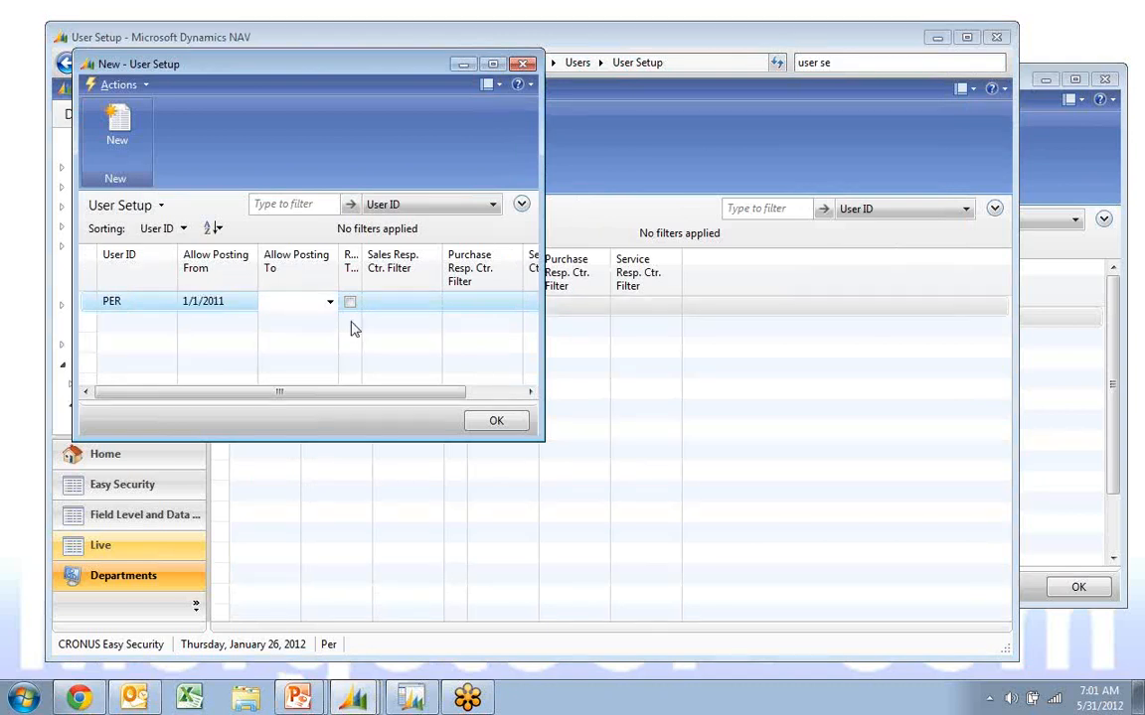
{"action": "type", "text": "12/31/"}
{"action": "type", "text": "2014"}
{"action": "key", "text": "Tab"}
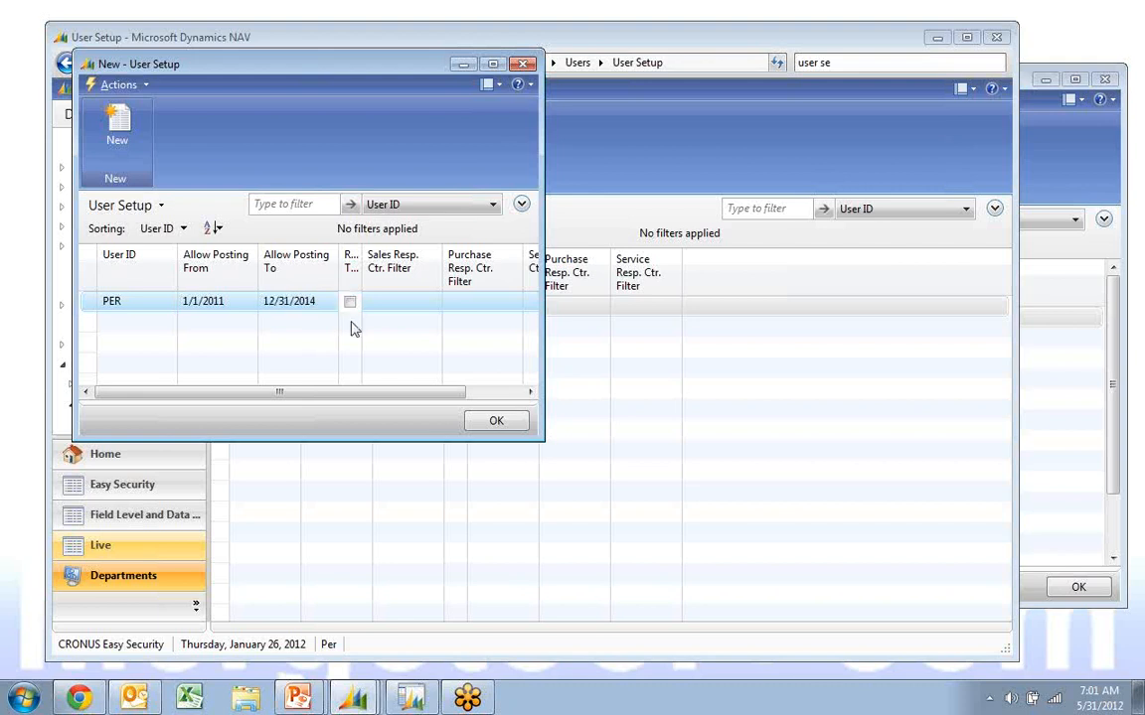
{"action": "key", "text": "Down"}
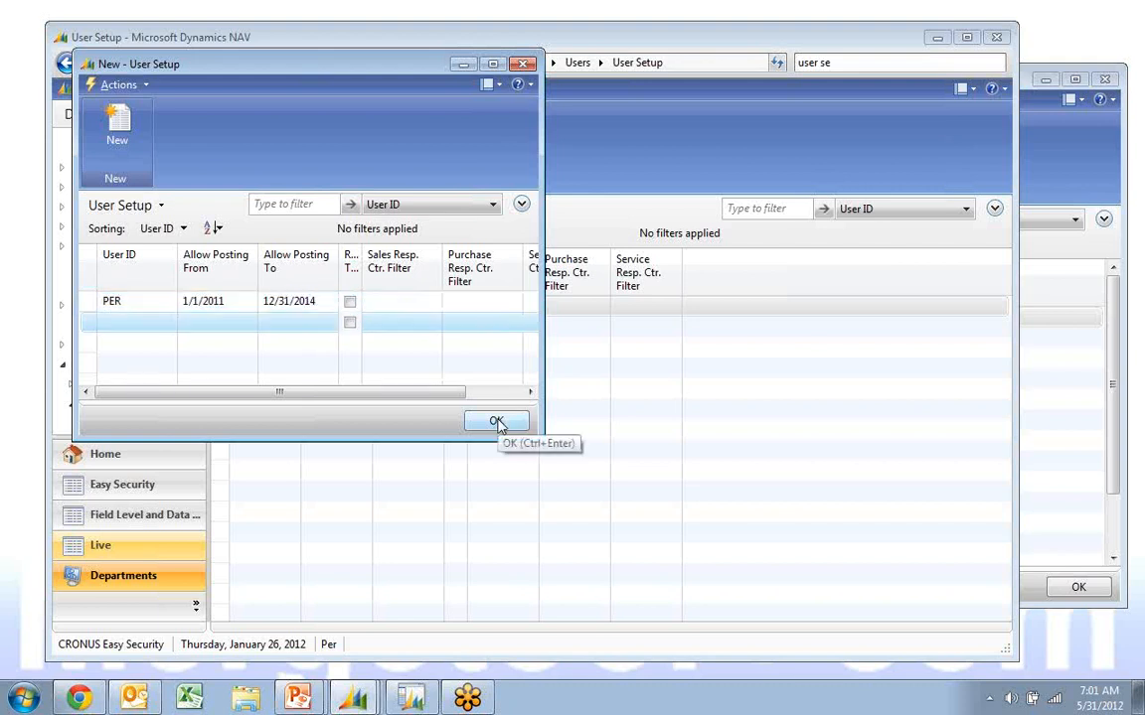
{"action": "key", "text": "Up"}
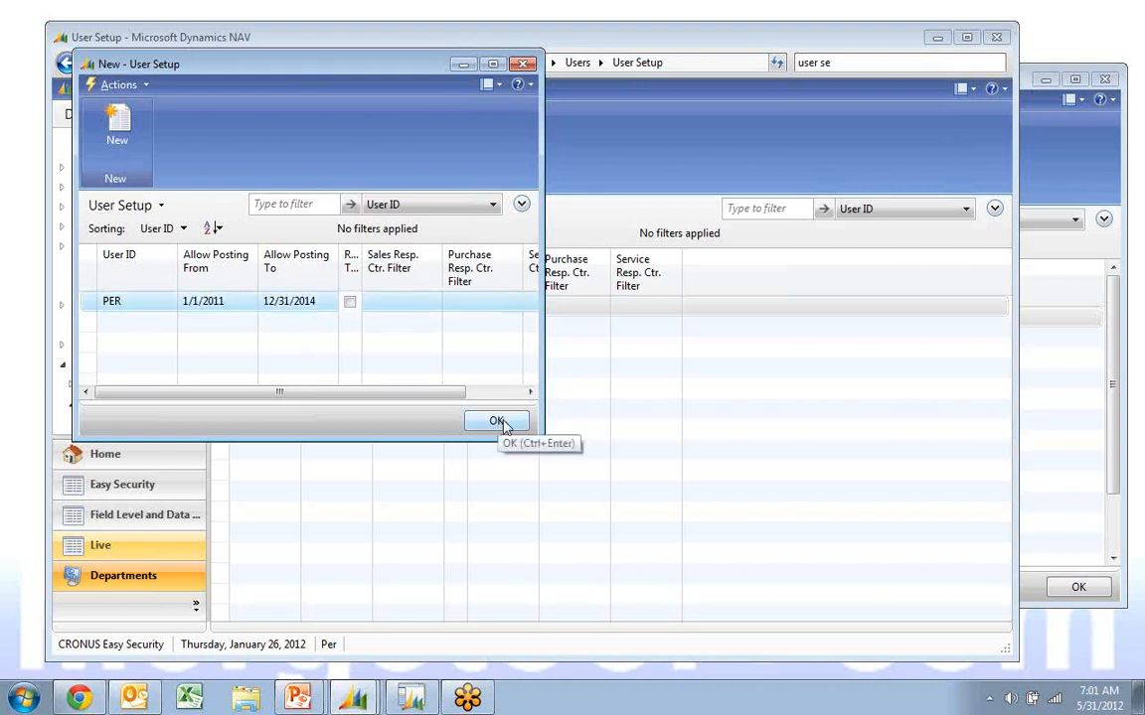
Refresh the Dynamic Filters list to check the ALLOWPOST filter value, and close the filter and new-record windows
{"action": "left_click", "coordinate": [1068, 173]}
{"action": "key", "text": "Down"}
{"action": "key", "text": "Up"}
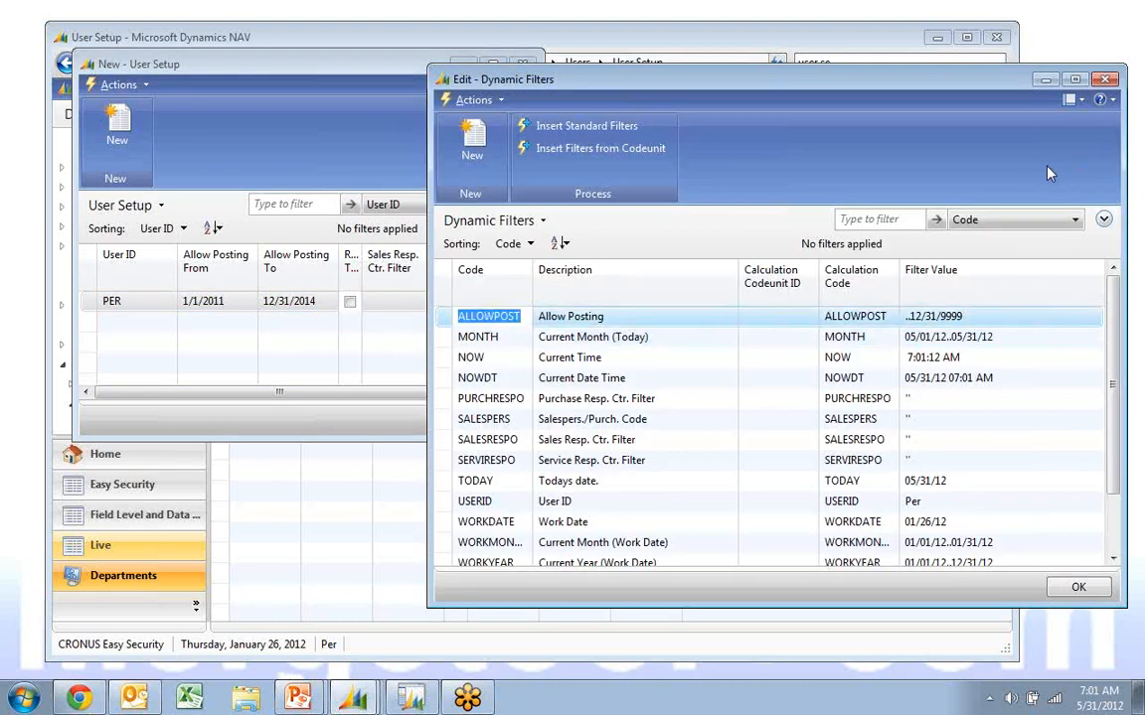
{"action": "key", "text": "F5"}
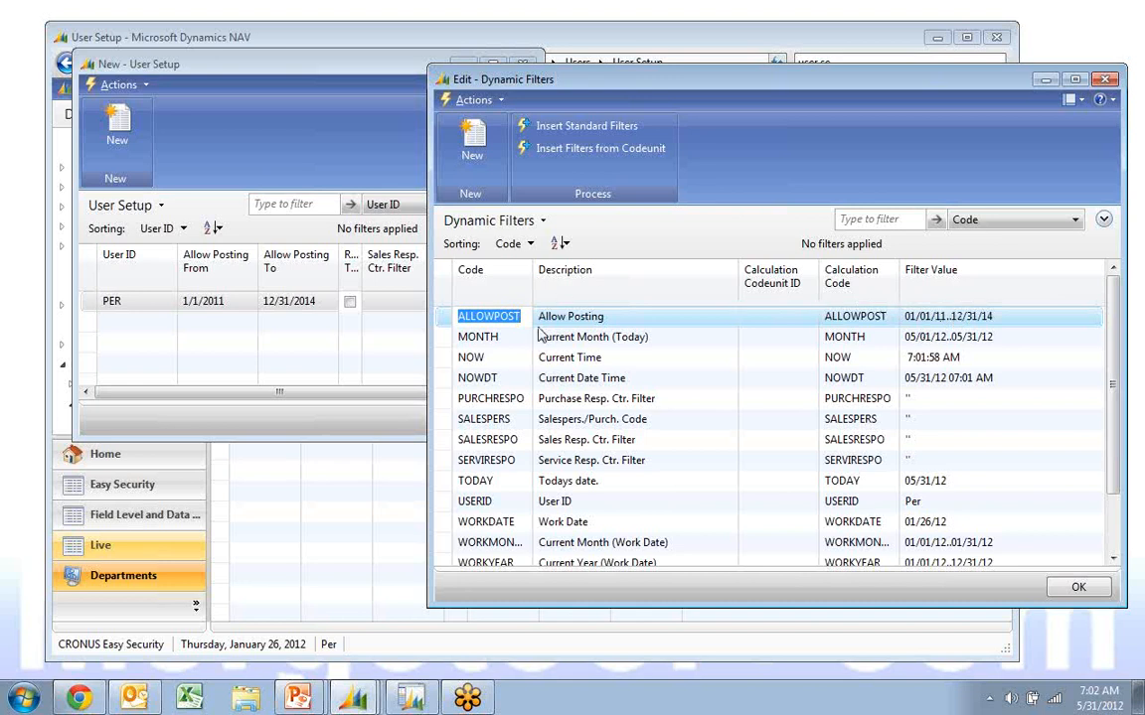
{"action": "key", "text": "Escape"}
{"action": "key", "text": "Escape"}
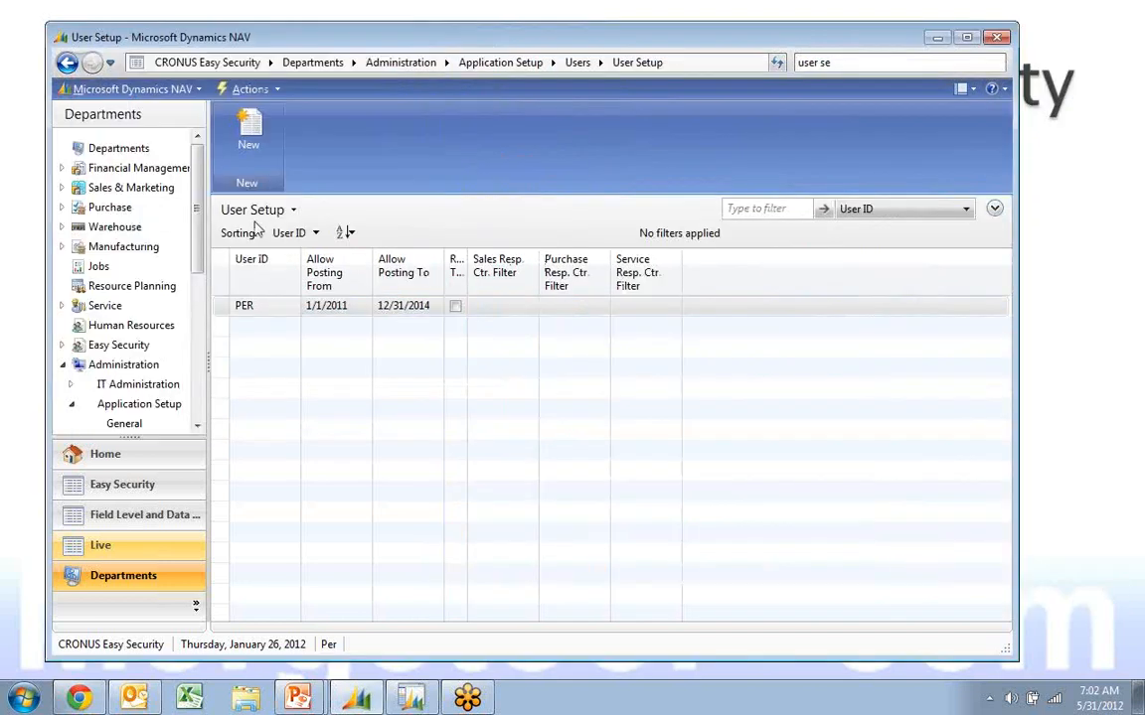
Create a data security code ALLOWEDRANGE for source table 15 with the description "Allowed Posting Range"
{"action": "left_click", "coordinate": [103, 517]}
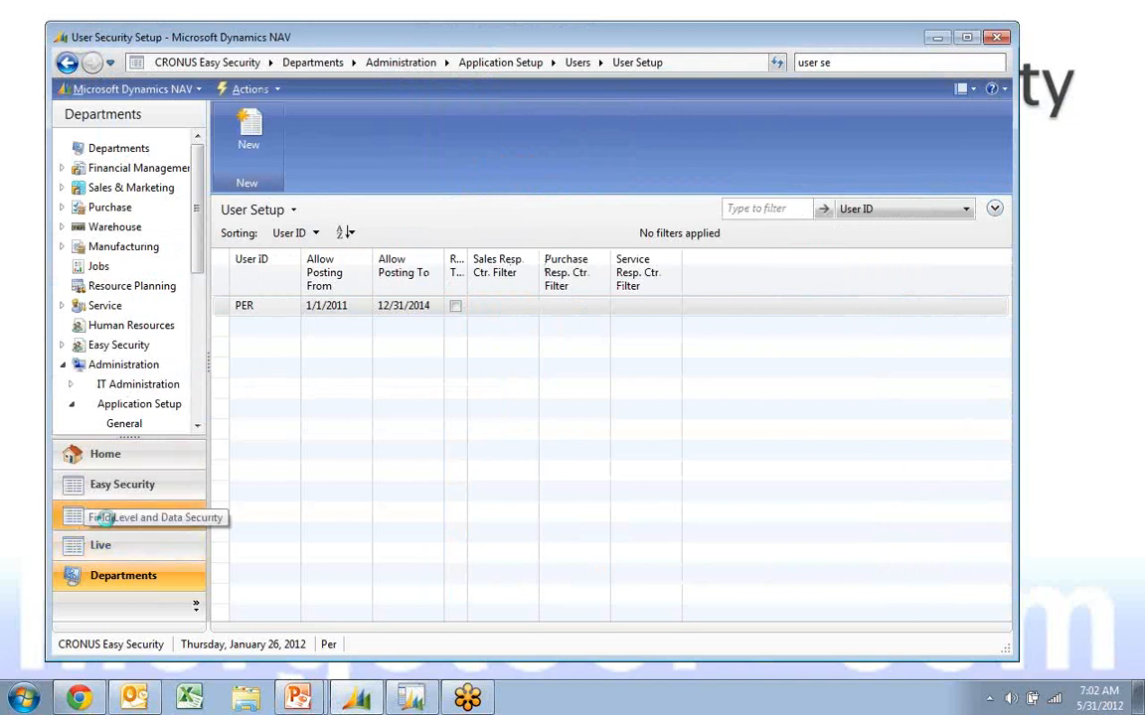
{"action": "left_click", "coordinate": [110, 189]}
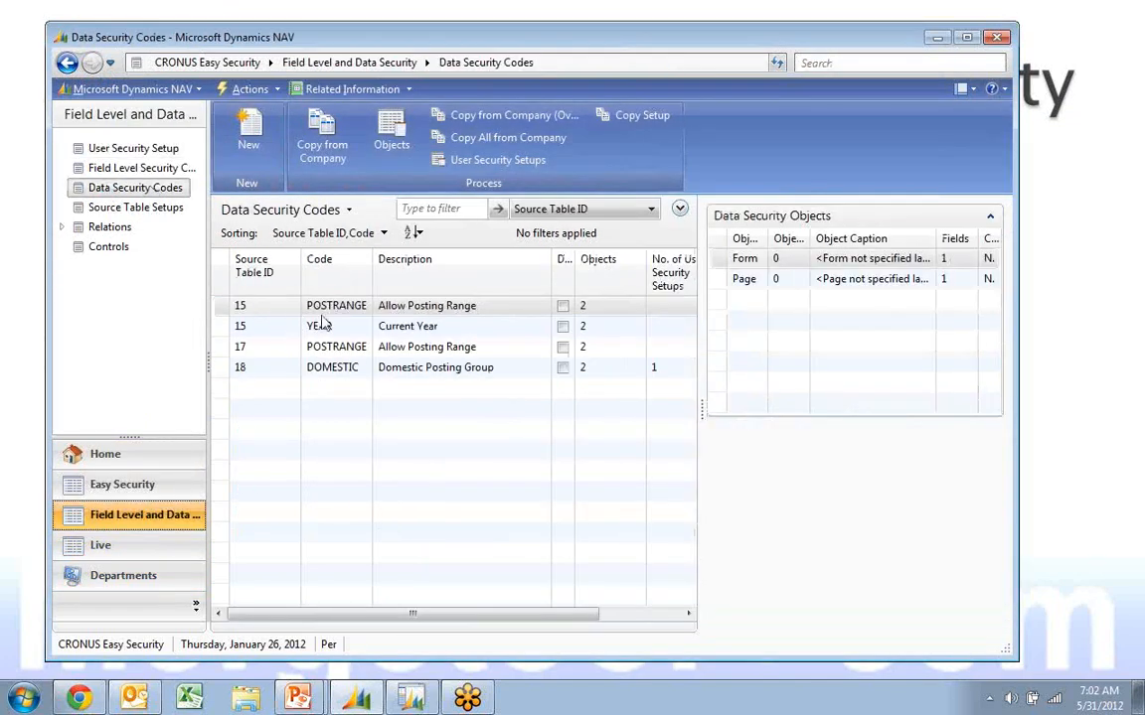
{"action": "left_click", "coordinate": [250, 149]}
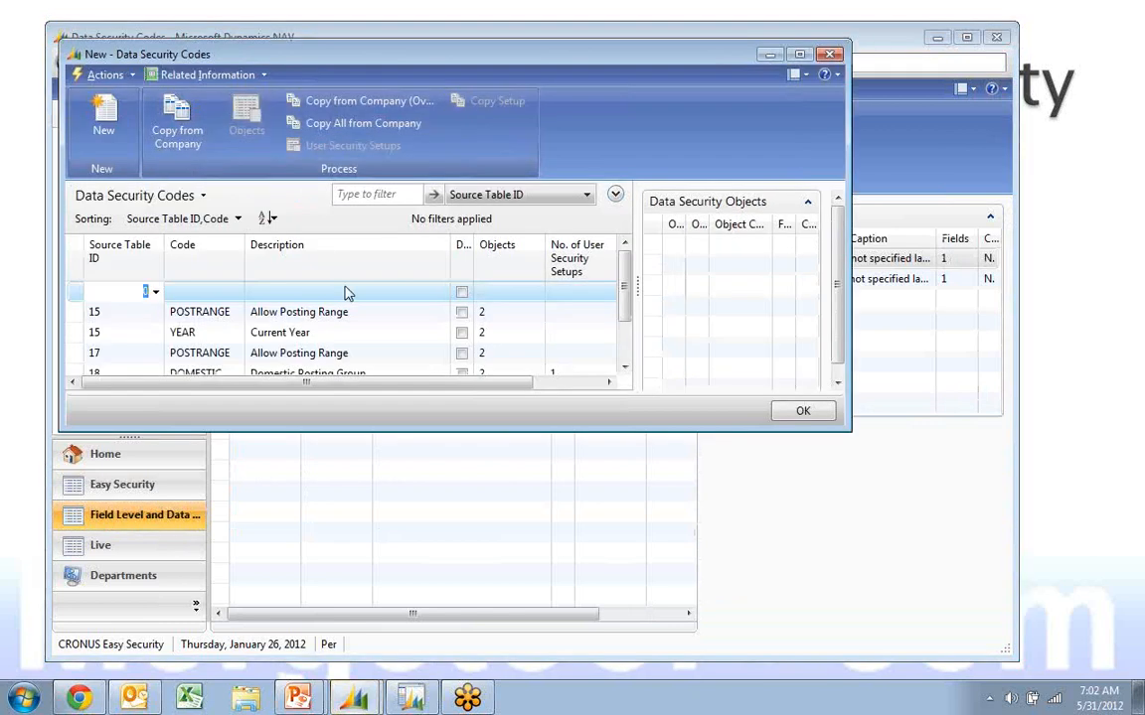
{"action": "type", "text": "15"}
{"action": "key", "text": "Tab"}
{"action": "type", "text": "a"}
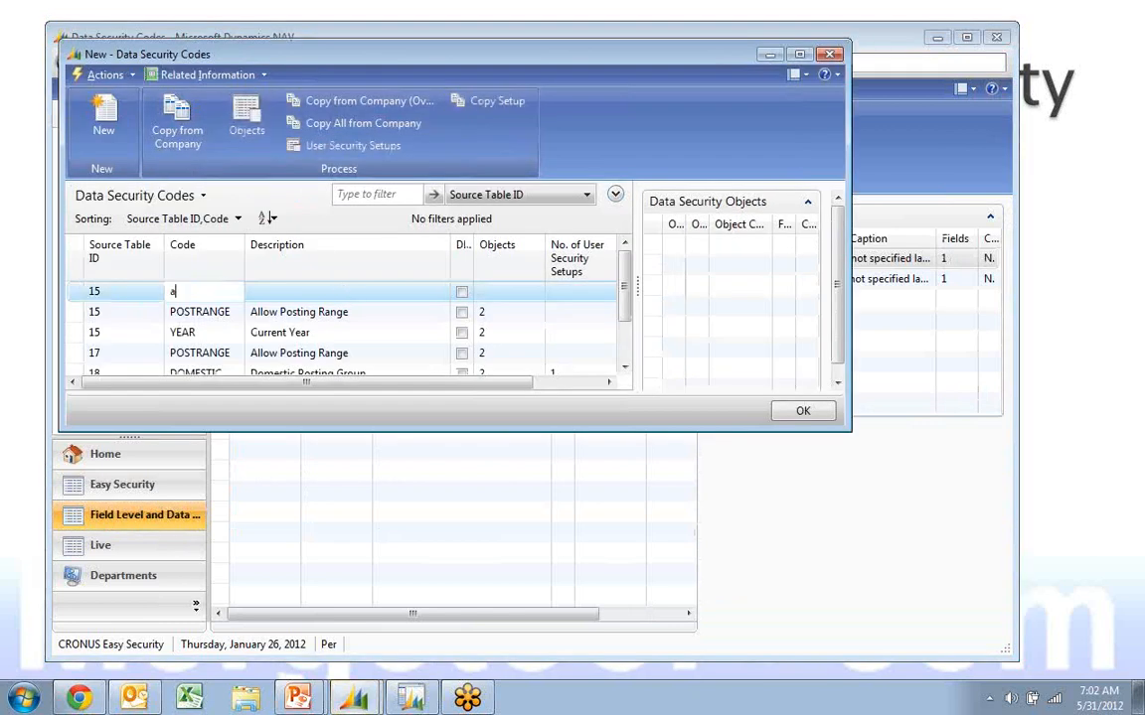
{"action": "type", "text": "llowedrag"}
{"action": "type", "text": "ge"}
{"action": "key", "text": "Tab"}
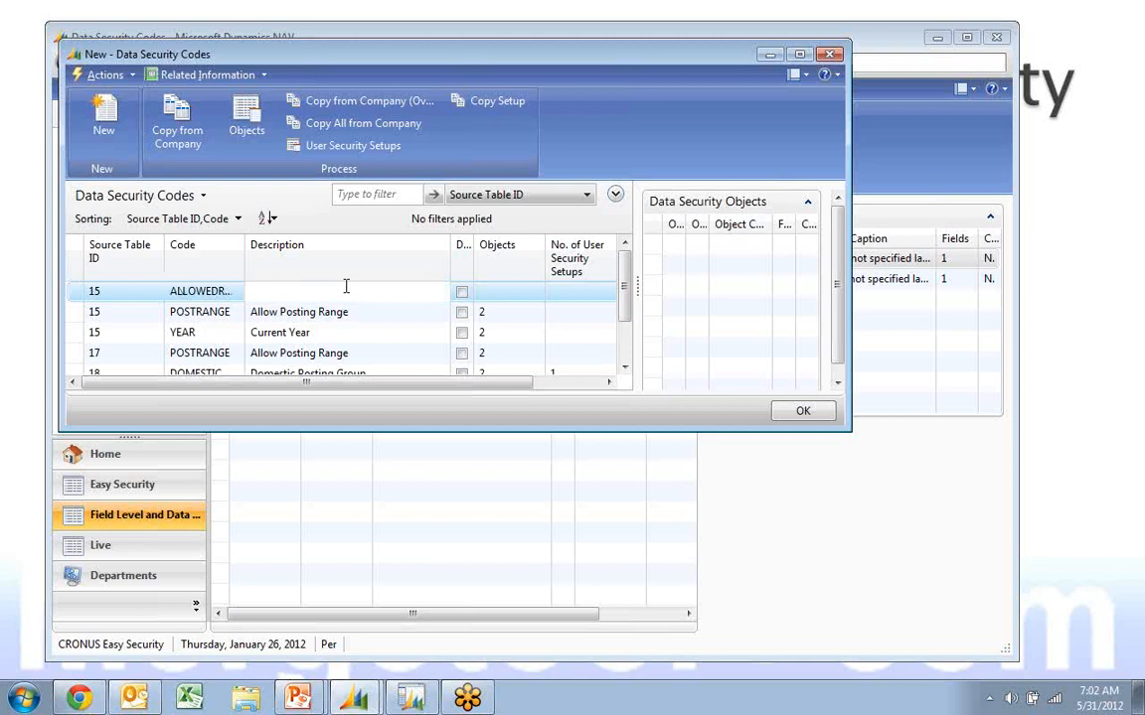
{"action": "type", "text": "Allowed Posting Range"}
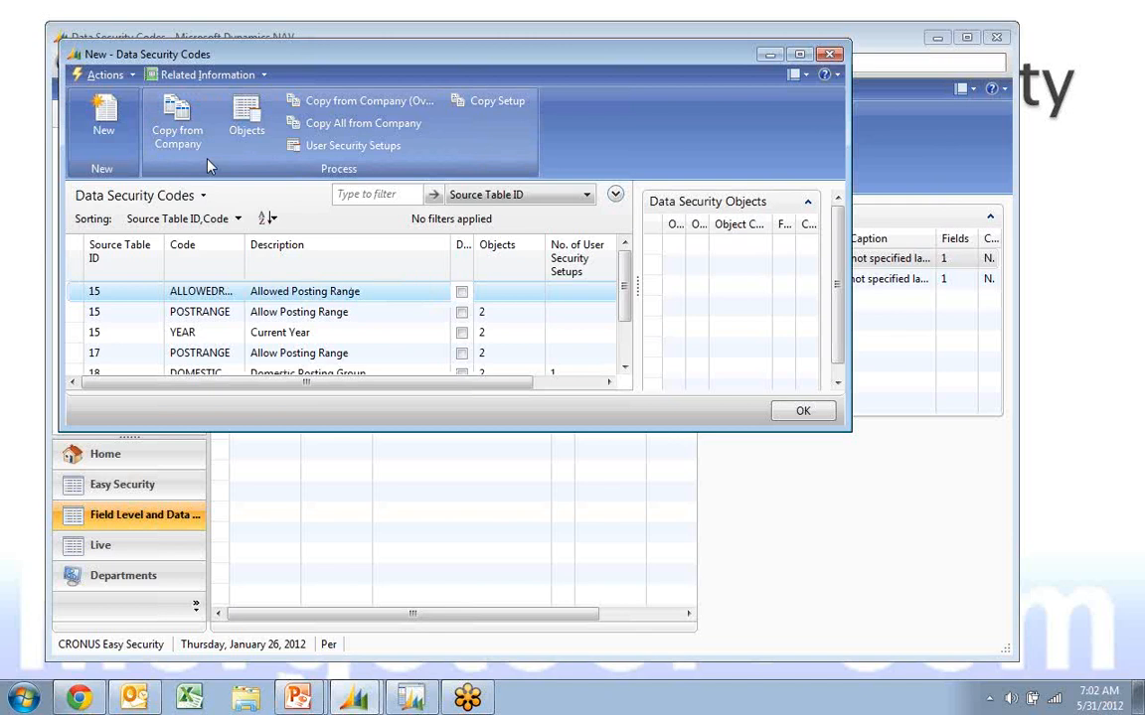
Add a data security object of type Page to the ALLOWEDRANGE code, keeping object ID 0, and open its card
{"action": "left_click", "coordinate": [247, 118]}
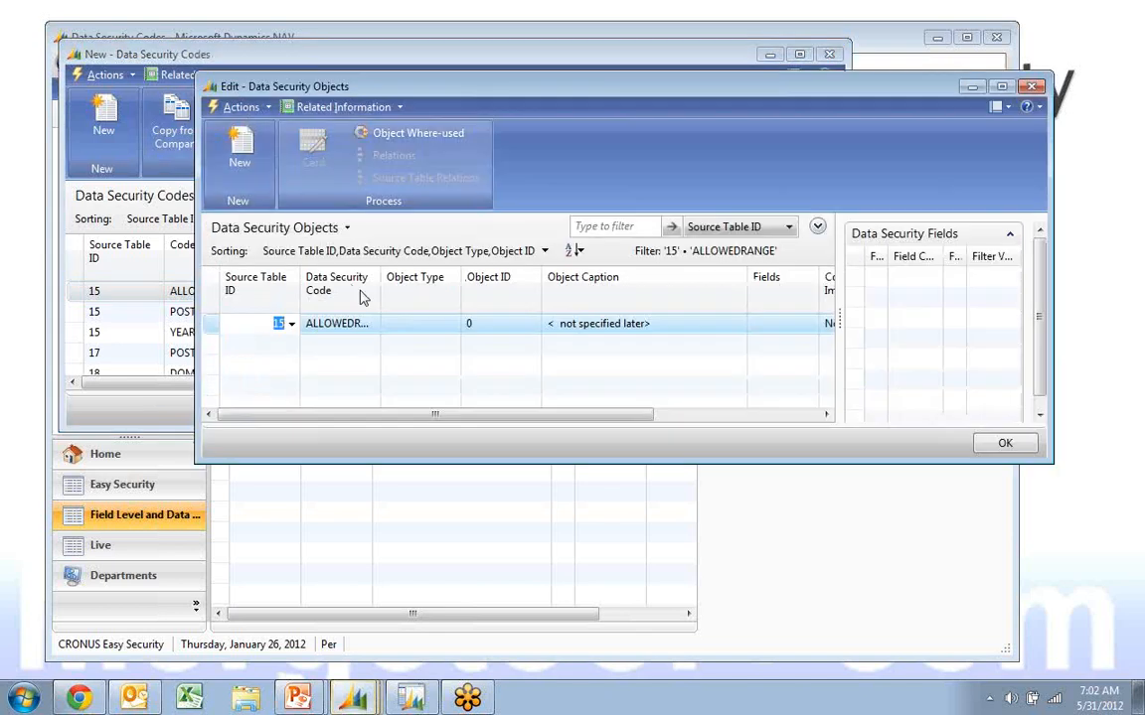
{"action": "left_click", "coordinate": [437, 324]}
{"action": "left_click", "coordinate": [452, 324]}
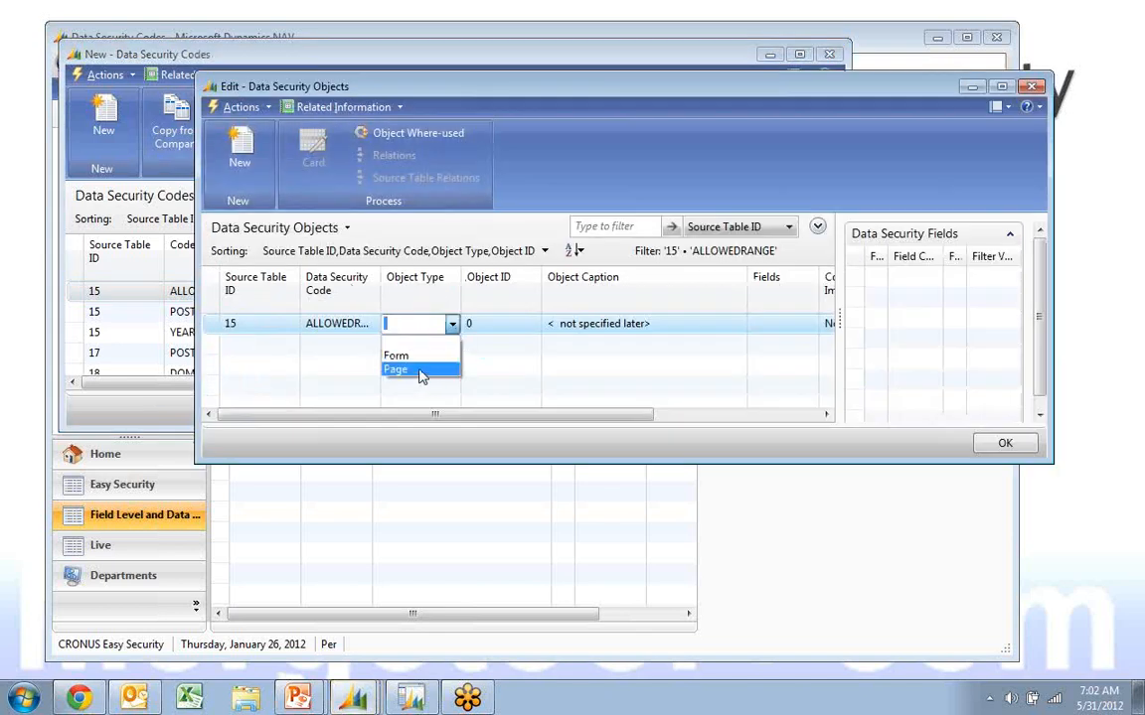
{"action": "left_click", "coordinate": [417, 370]}
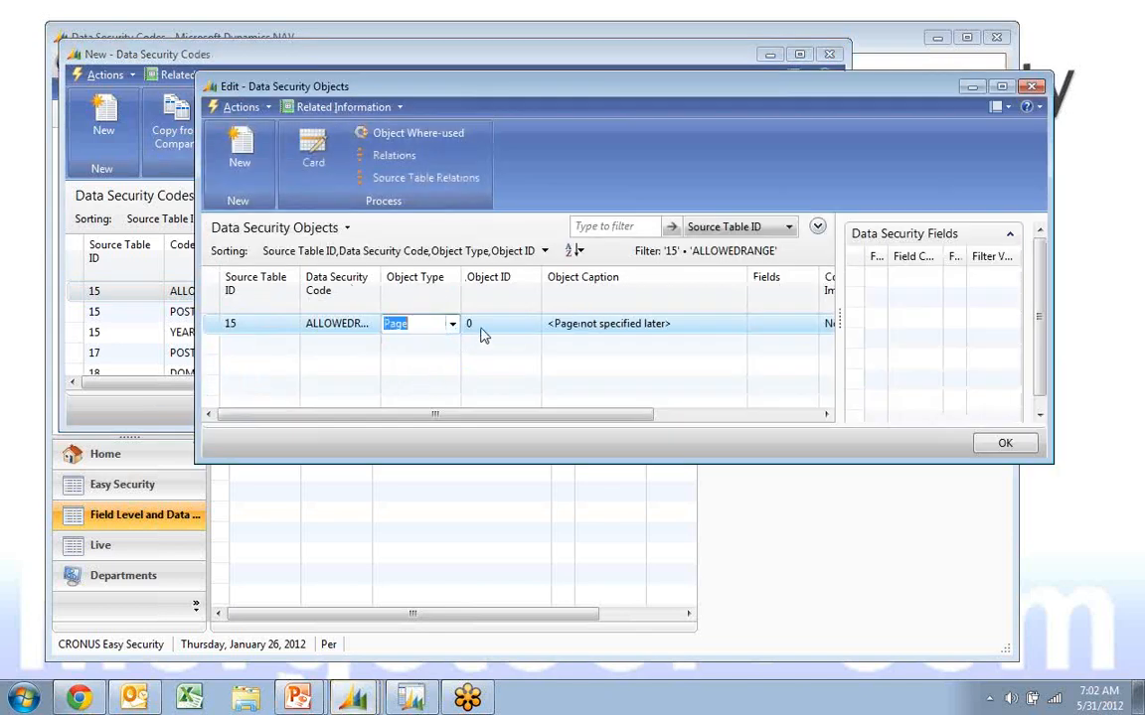
{"action": "left_click", "coordinate": [313, 157]}
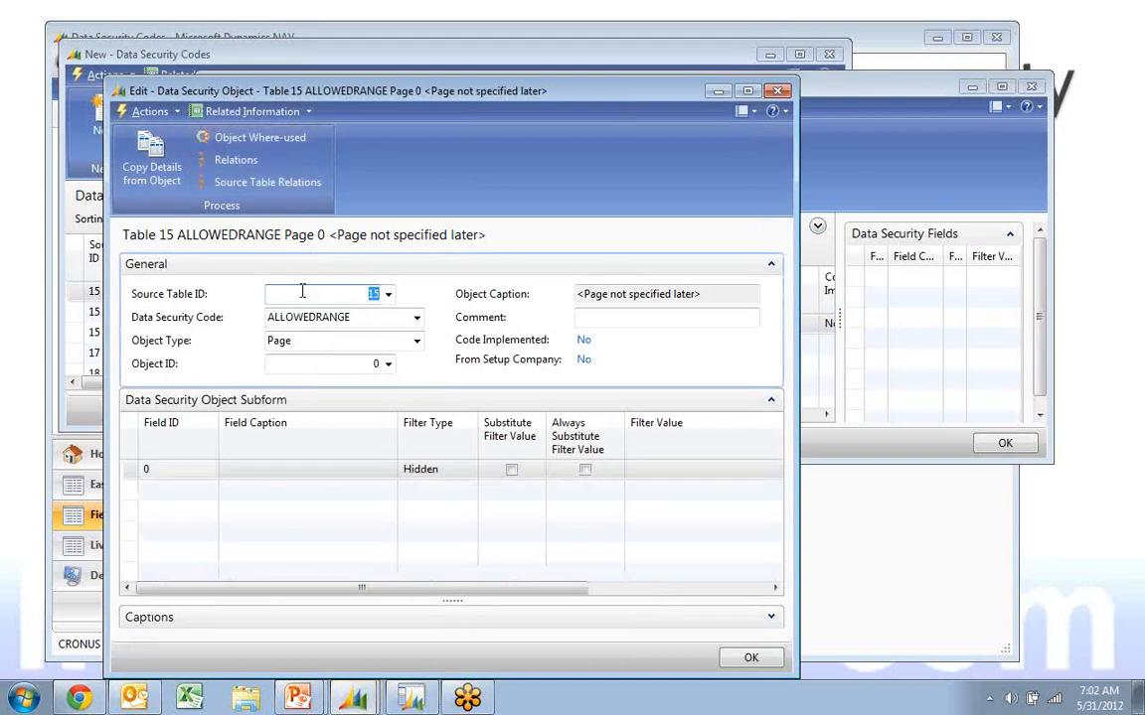
Add field 28, Date Filter, to the first line of the data security object's fields
{"action": "left_click", "coordinate": [207, 476]}
{"action": "left_click", "coordinate": [209, 475]}
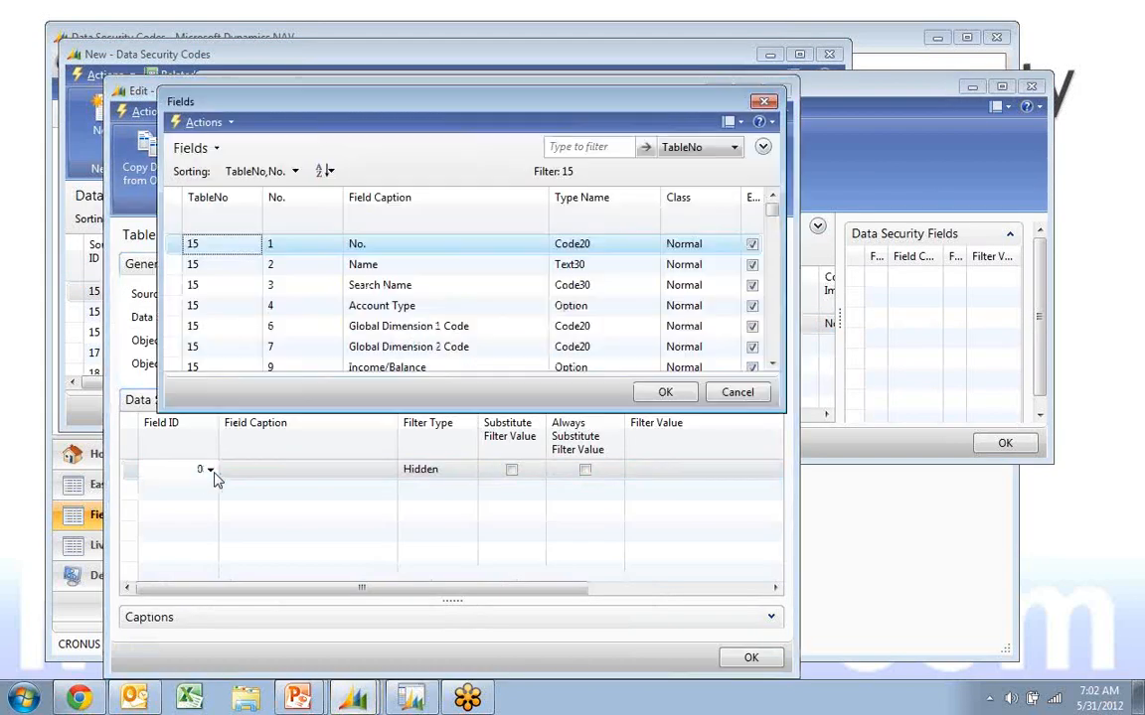
{"action": "left_click", "coordinate": [775, 338]}
{"action": "left_click", "coordinate": [775, 339]}
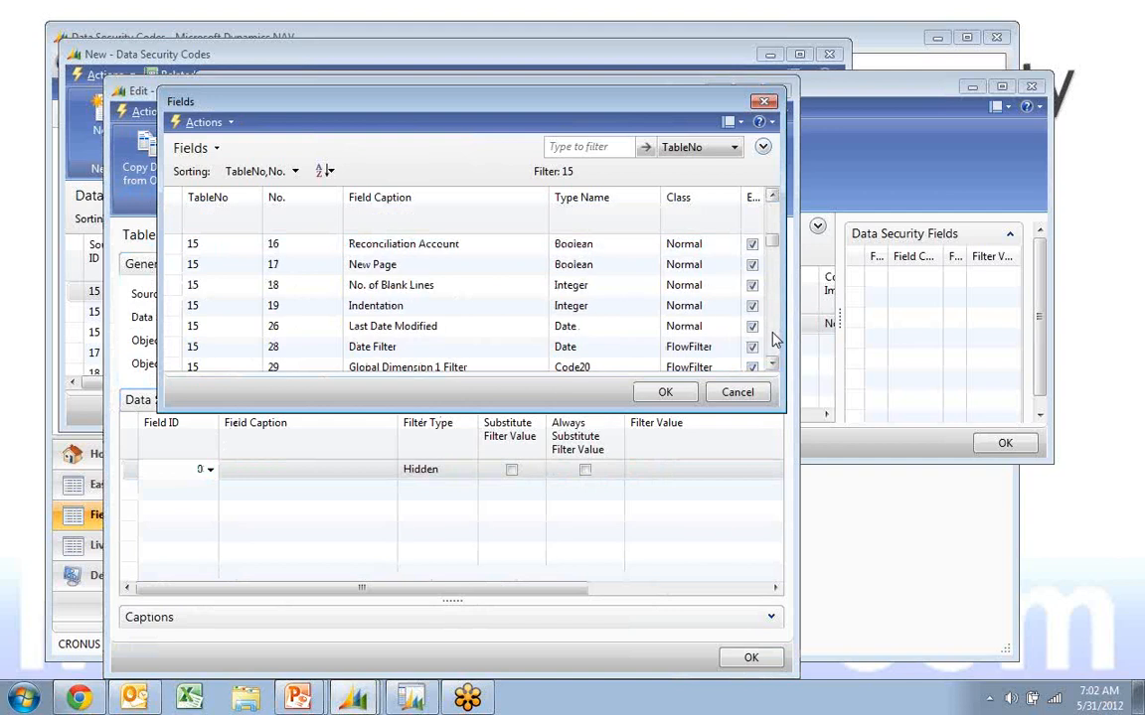
{"action": "left_click", "coordinate": [475, 351]}
{"action": "left_click", "coordinate": [663, 393]}
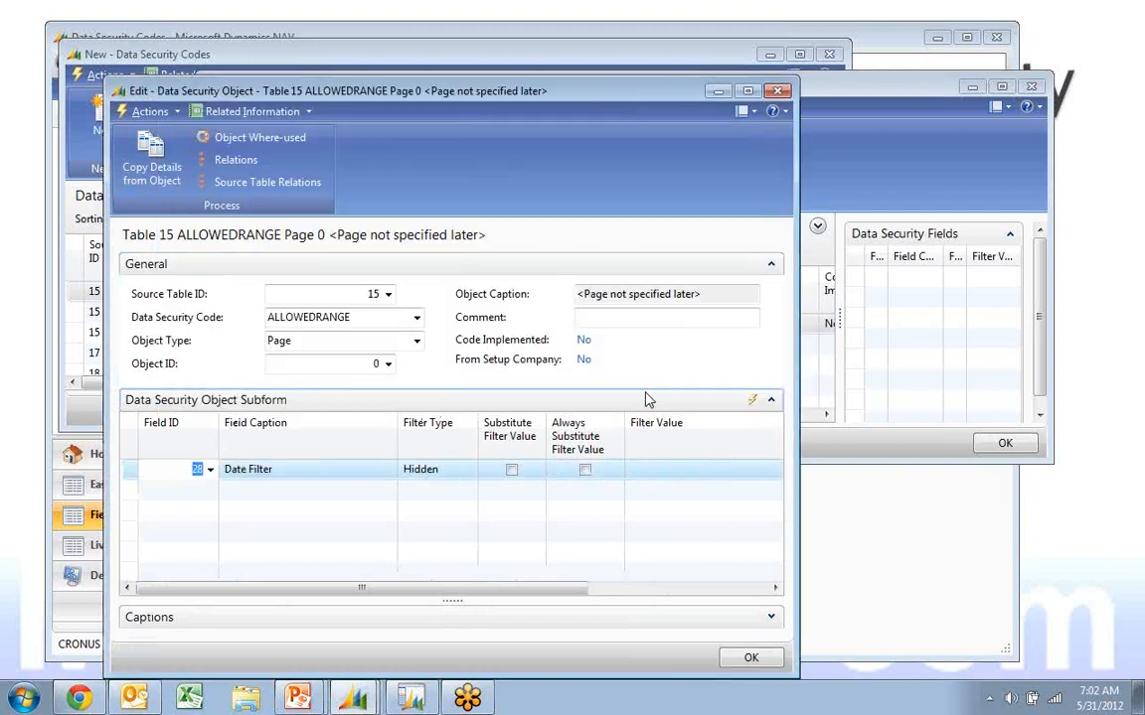
Make the Date Filter line's filter type Editable and enable Substitute Filter Value for it
{"action": "left_click", "coordinate": [469, 469]}
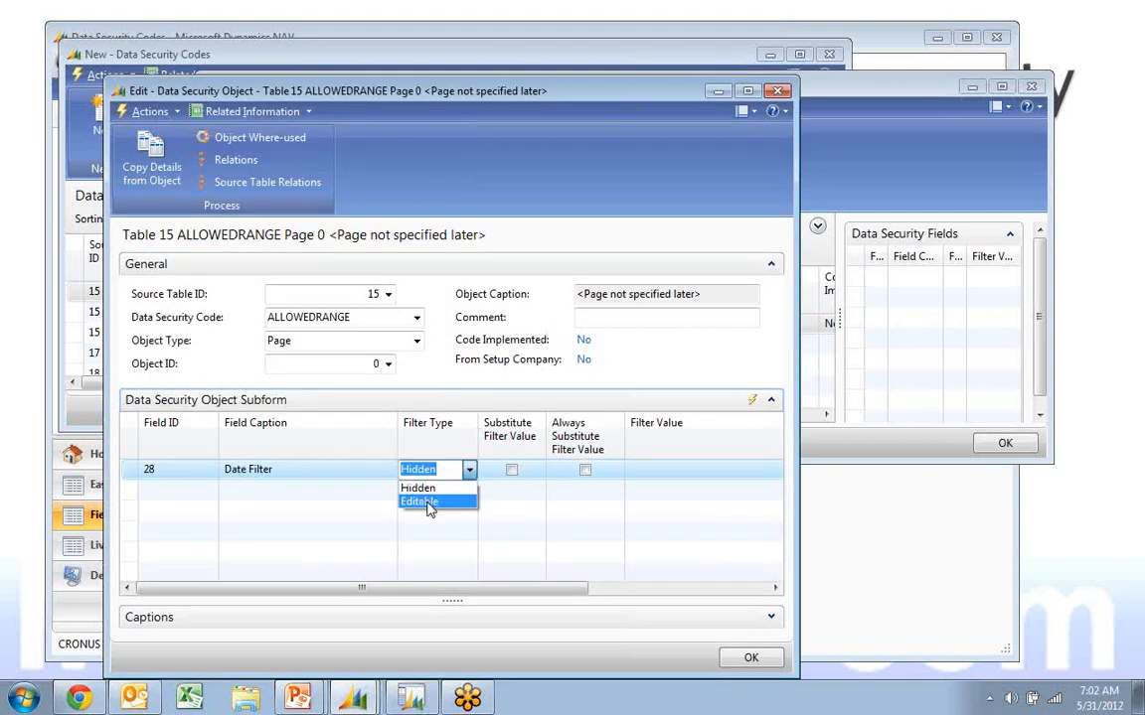
{"action": "left_click", "coordinate": [429, 500]}
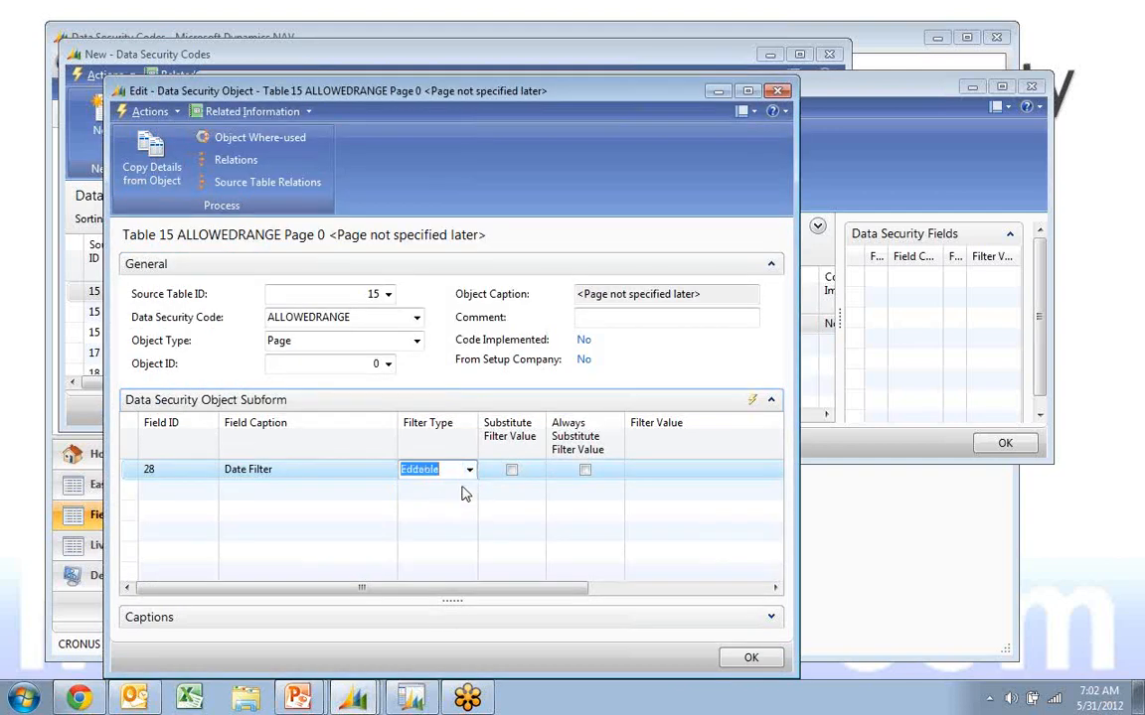
{"action": "left_click", "coordinate": [511, 471]}
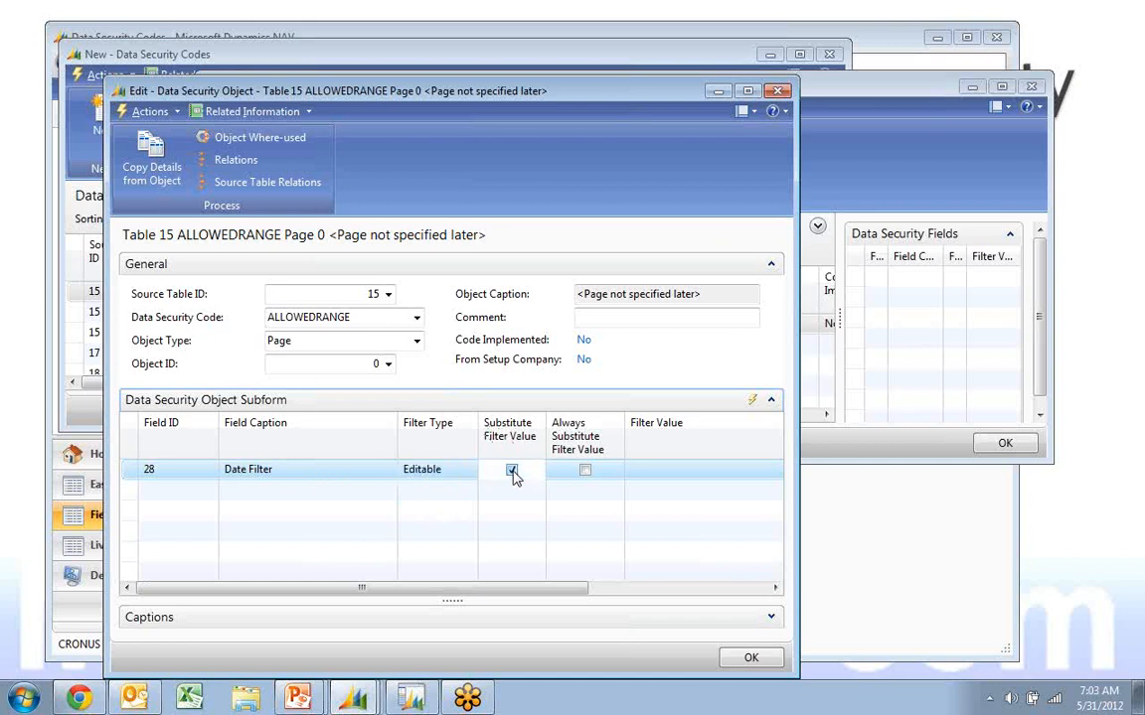
Enter the ALLOWPOST dynamic filter as the Date Filter line's filter value and extend it to "%ALLOWPOST%|..1.1.2006"
{"action": "left_click", "coordinate": [656, 473]}
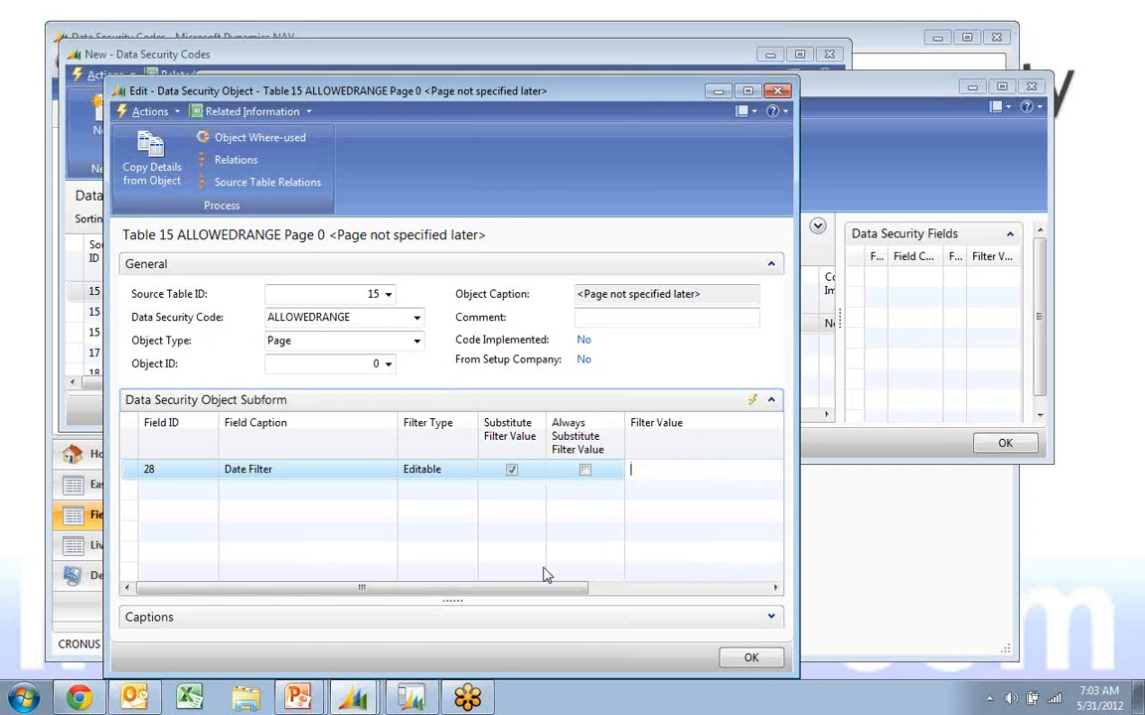
{"action": "left_click_drag", "start_coordinate": [538, 588], "coordinate": [582, 591]}
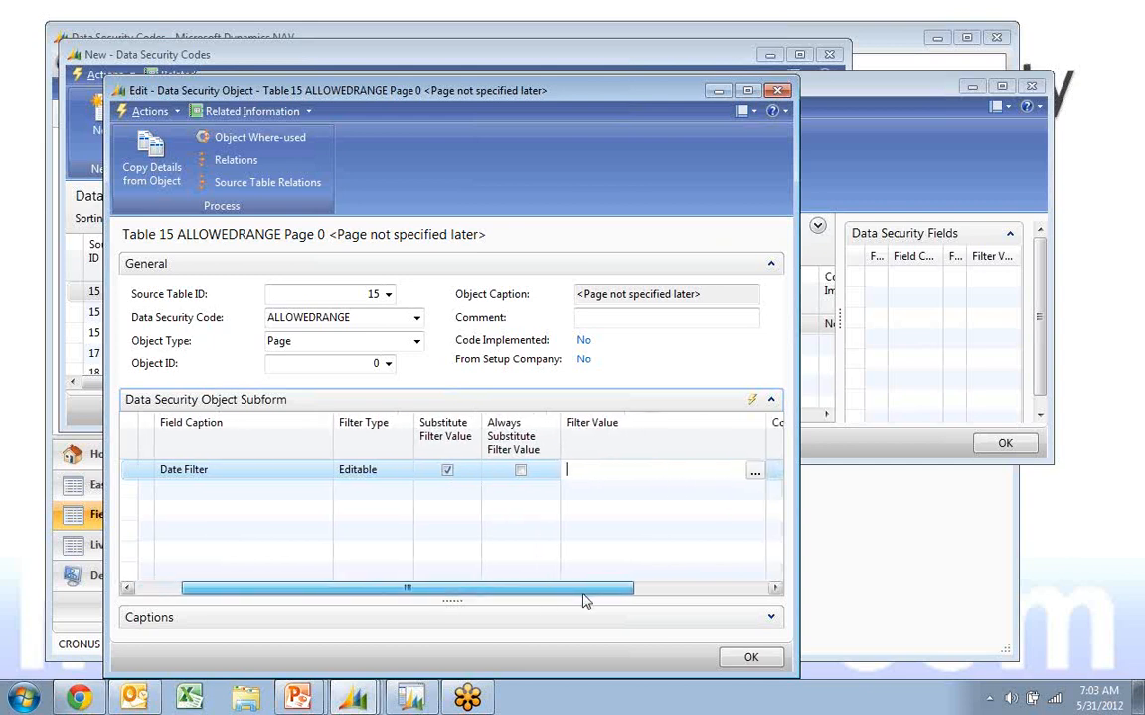
{"action": "left_click", "coordinate": [750, 473]}
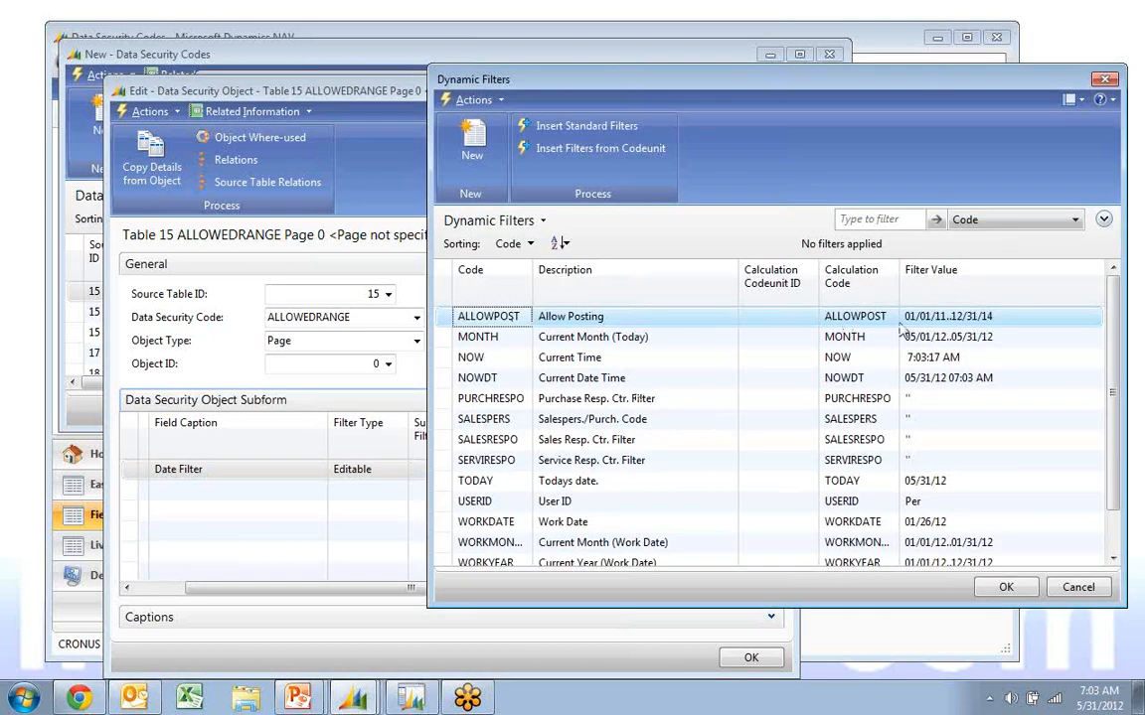
{"action": "left_click", "coordinate": [1005, 589]}
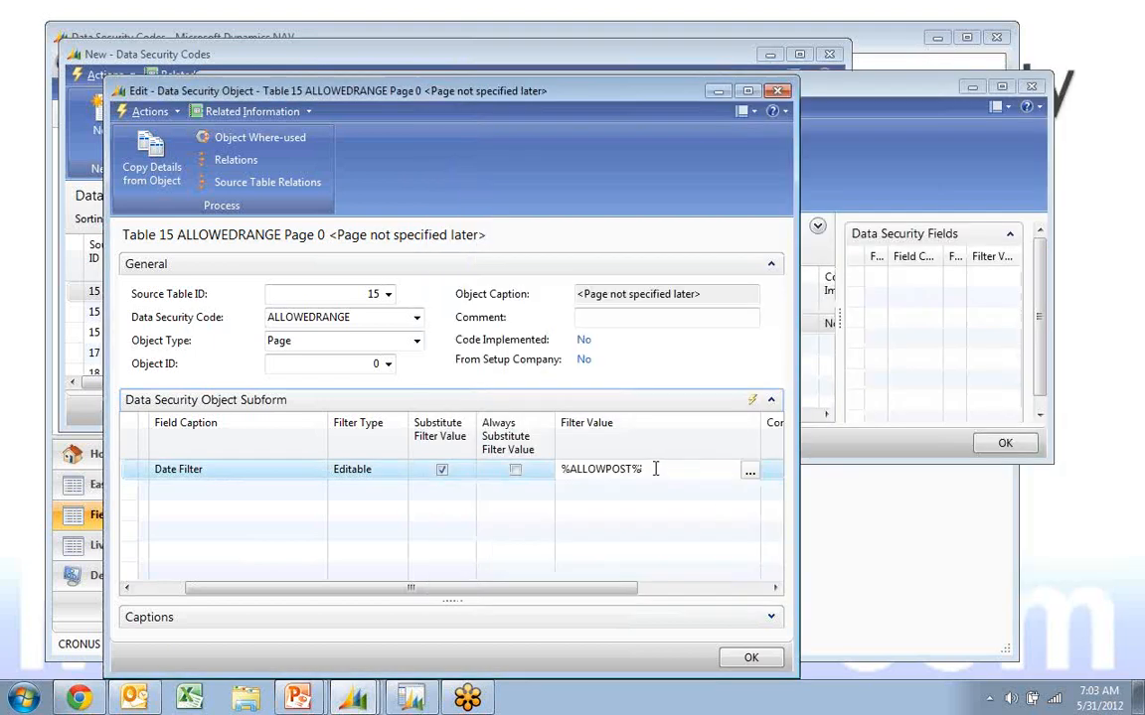
{"action": "left_click_drag", "start_coordinate": [655, 469], "coordinate": [559, 469]}
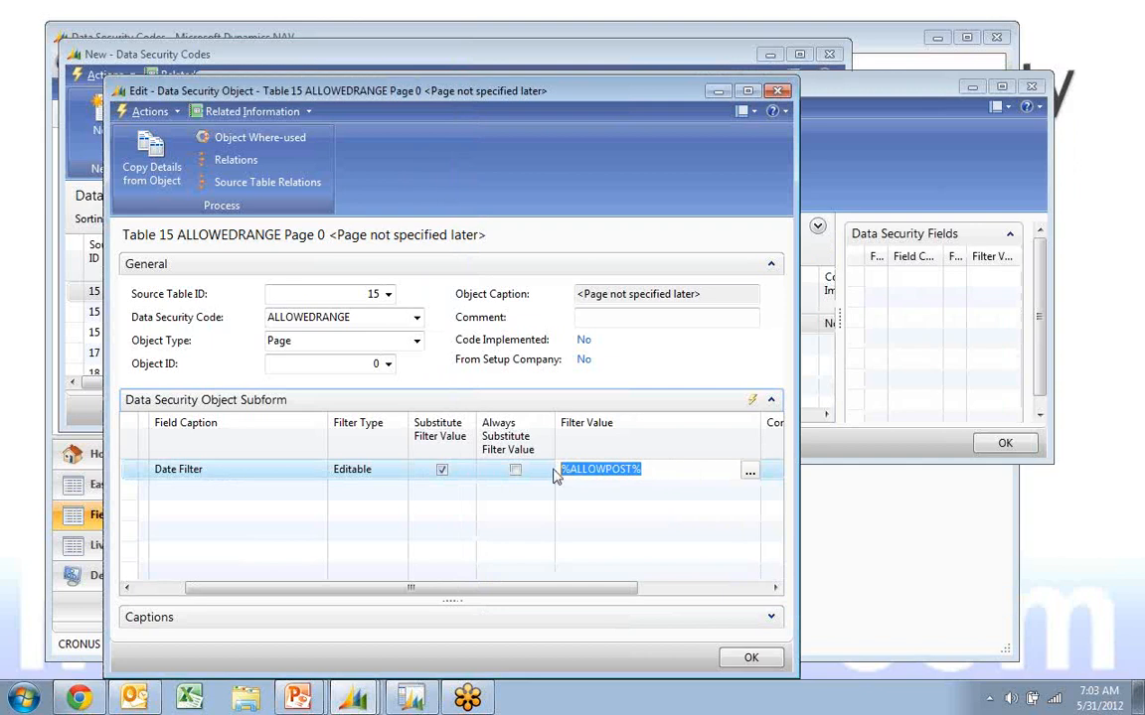
{"action": "left_click", "coordinate": [665, 470]}
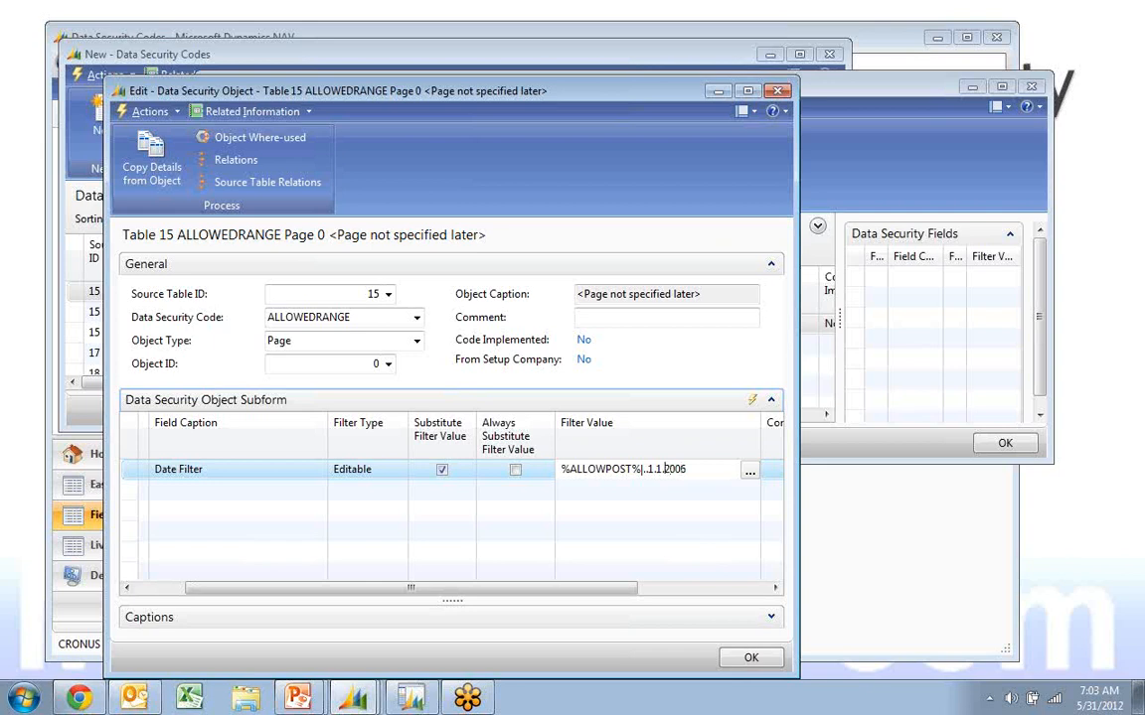
Commit the Date Filter line's filter value and close the data security object and its parent windows back to the main Data Security Codes list
{"action": "key", "text": "Tab"}
{"action": "key", "text": "shift+Tab"}
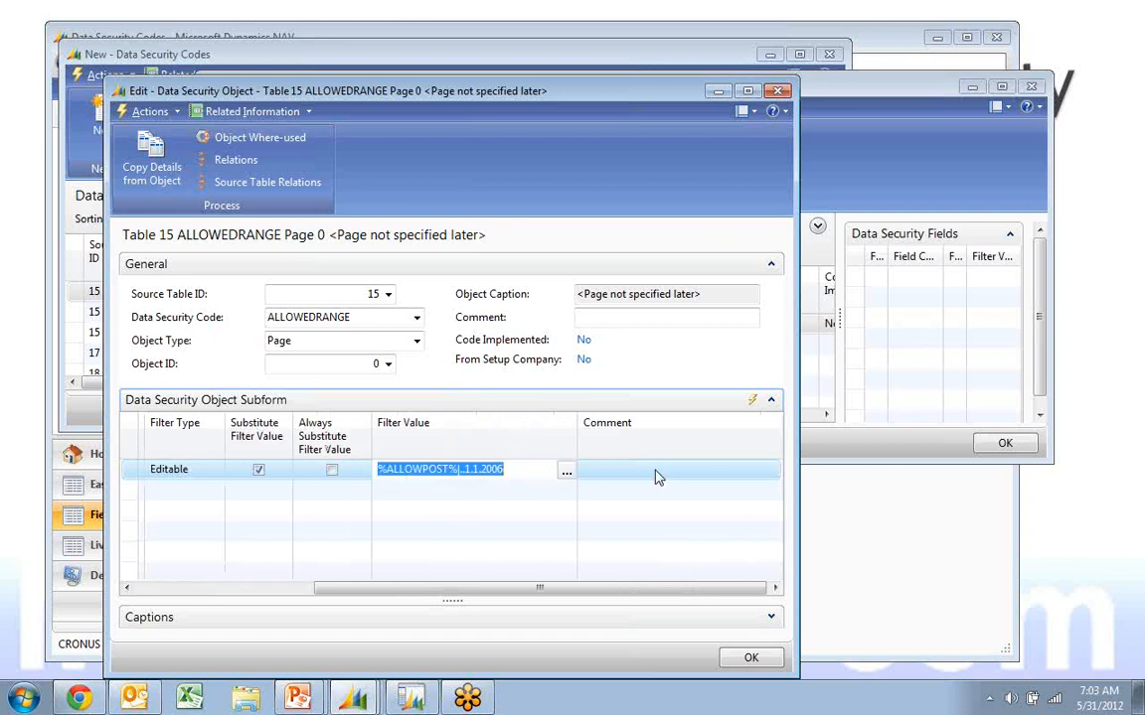
{"action": "key", "text": "shift+Tab"}
{"action": "key", "text": "shift+Tab"}
{"action": "key", "text": "shift+Tab"}
{"action": "key", "text": "shift+Tab"}
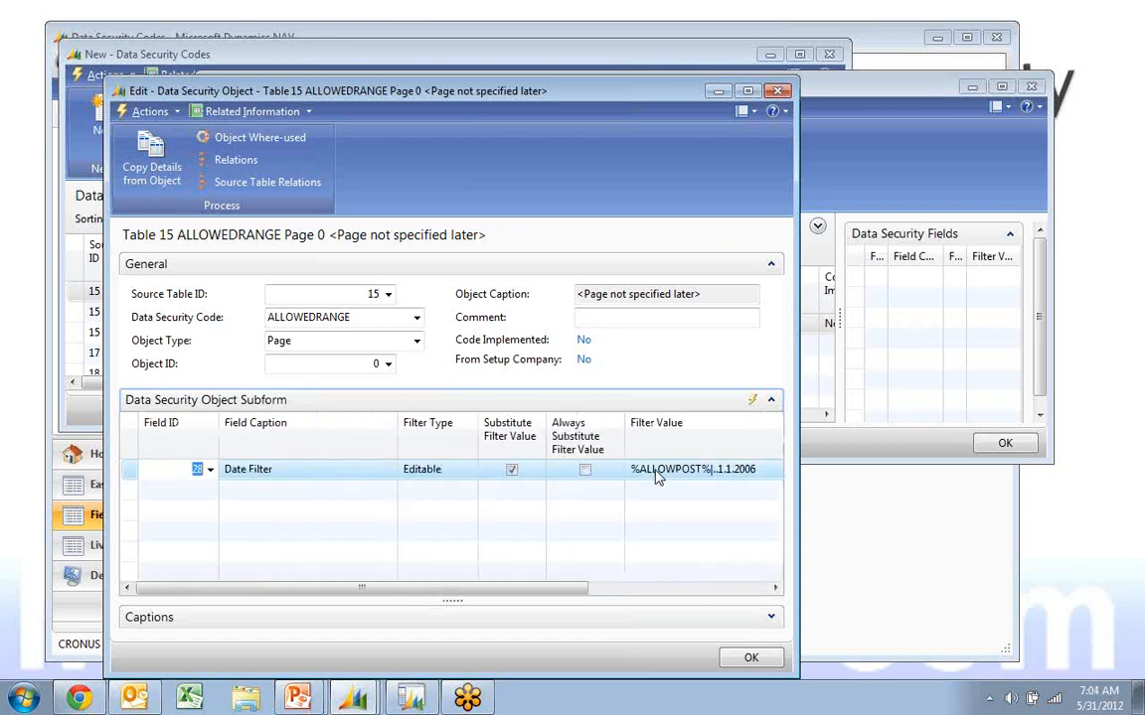
{"action": "key", "text": "Escape"}
{"action": "key", "text": "Escape"}
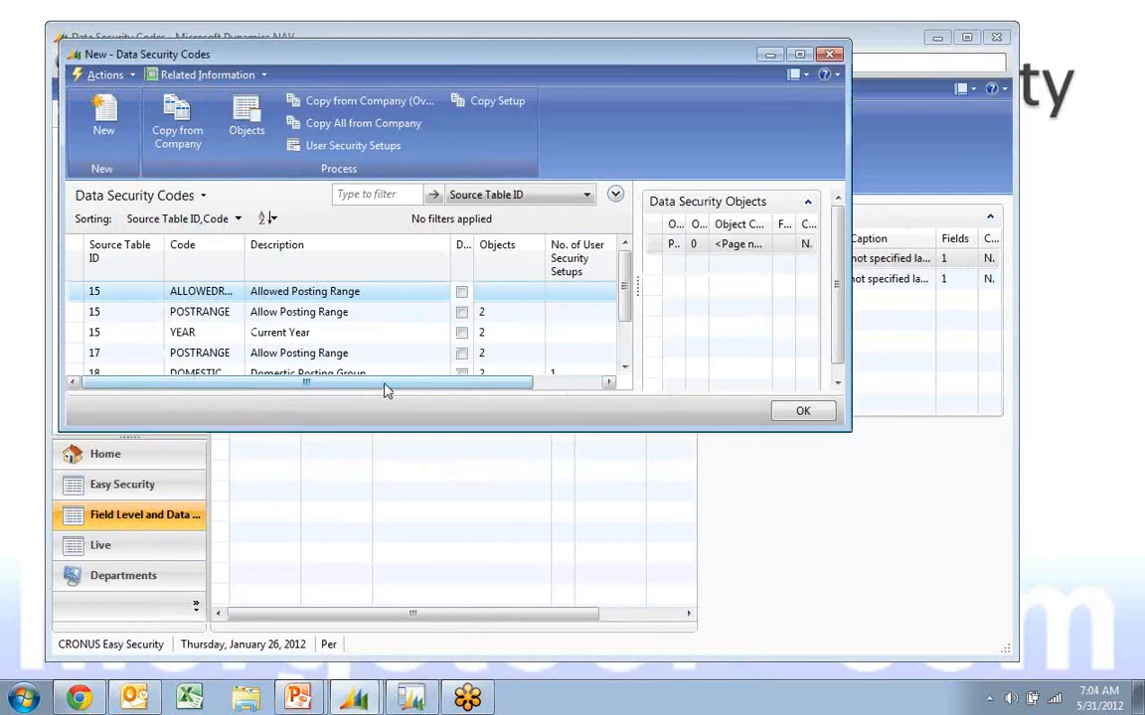
{"action": "key", "text": "Escape"}
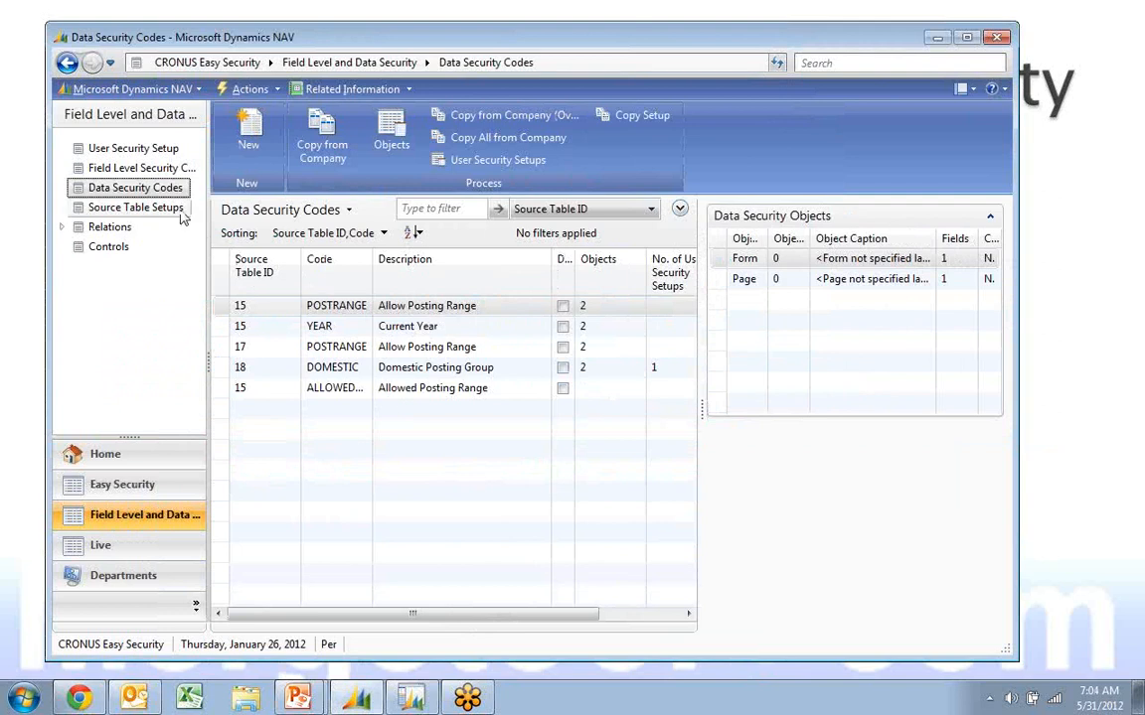
Add a user security setup line for source table 15, leaving the user ID and field level security code blank
{"action": "left_click", "coordinate": [118, 149]}
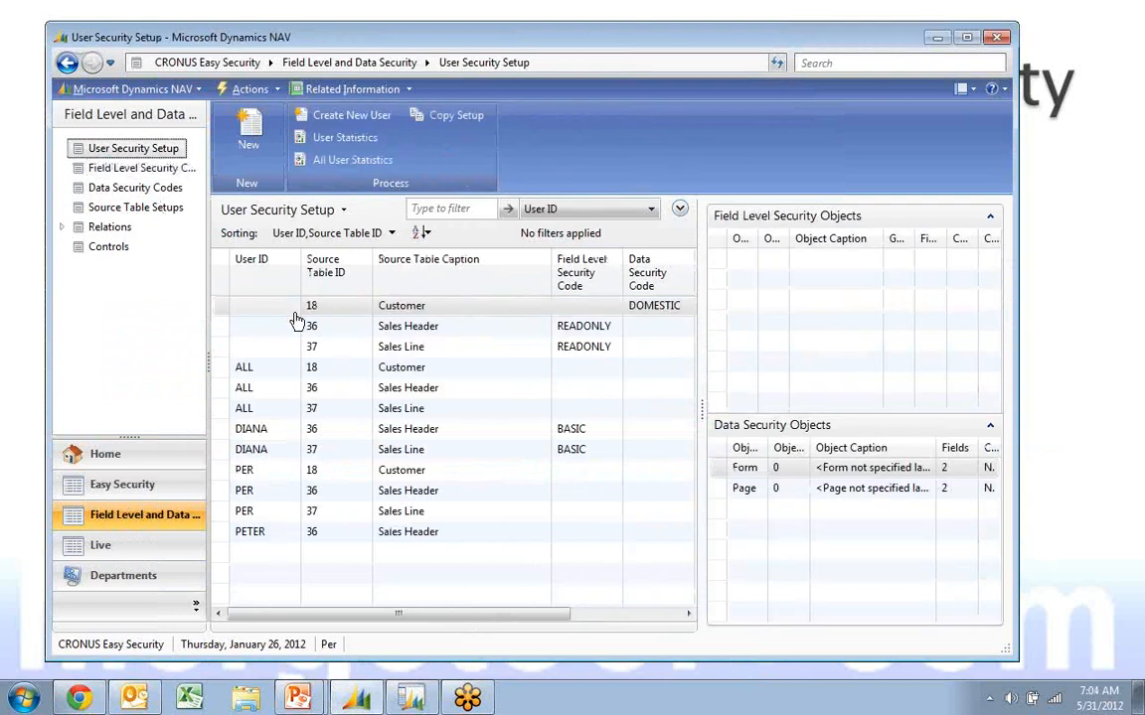
{"action": "left_click", "coordinate": [262, 162]}
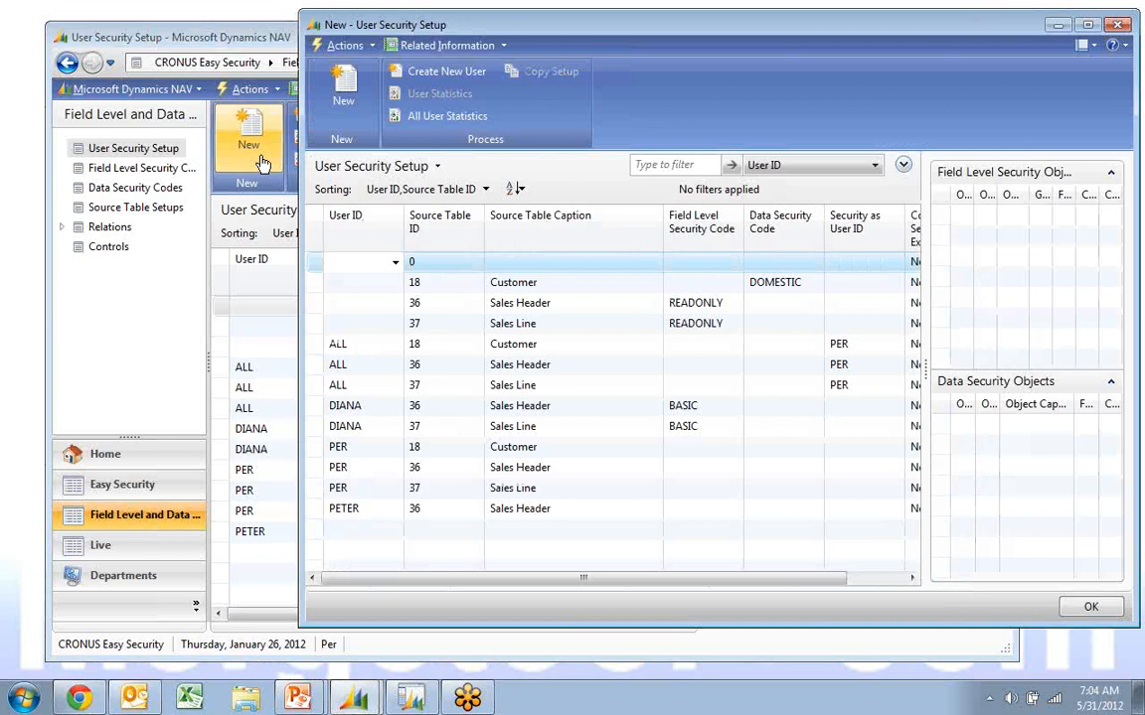
{"action": "key", "text": "Tab"}
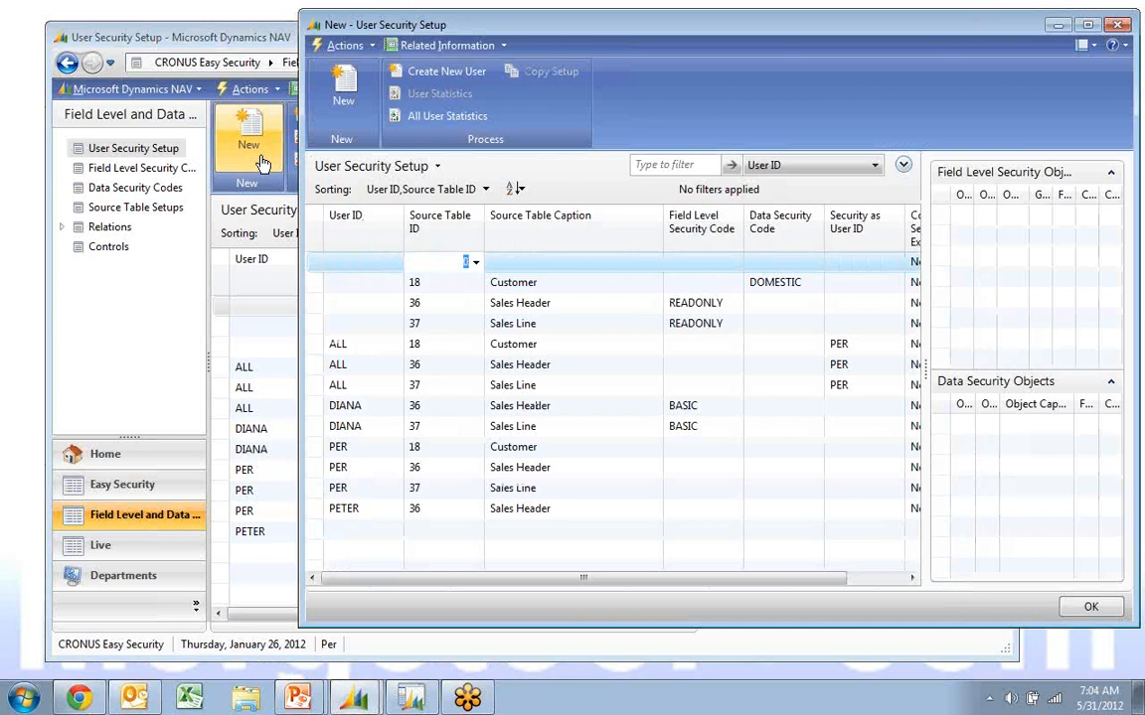
{"action": "type", "text": "15"}
{"action": "key", "text": "Tab"}
{"action": "key", "text": "Tab"}
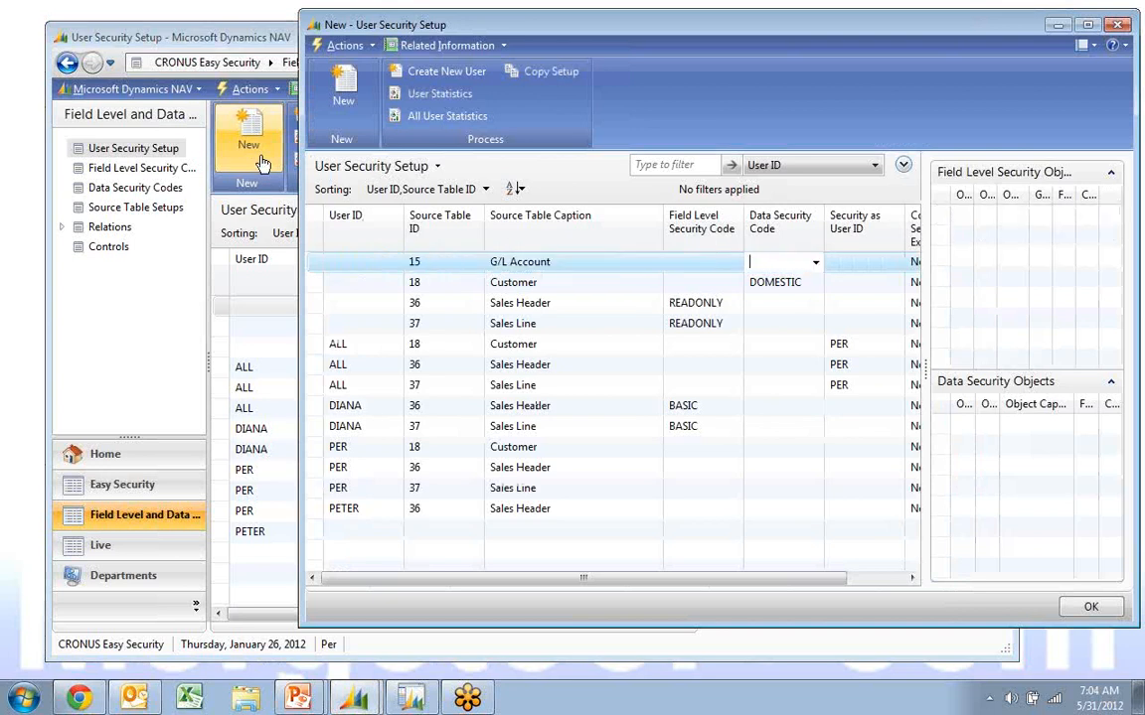
Assign the ALLOWEDRANGE data security code to the new G/L Account security setup line and save the line
{"action": "left_click", "coordinate": [815, 262]}
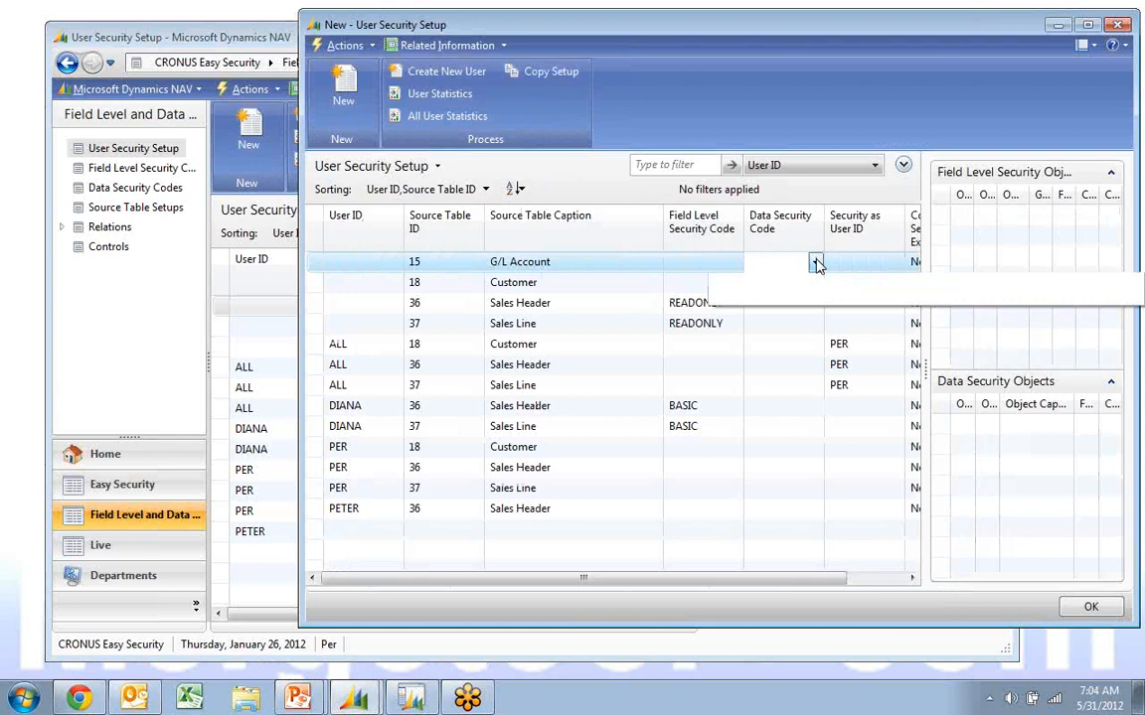
{"action": "left_click", "coordinate": [759, 332]}
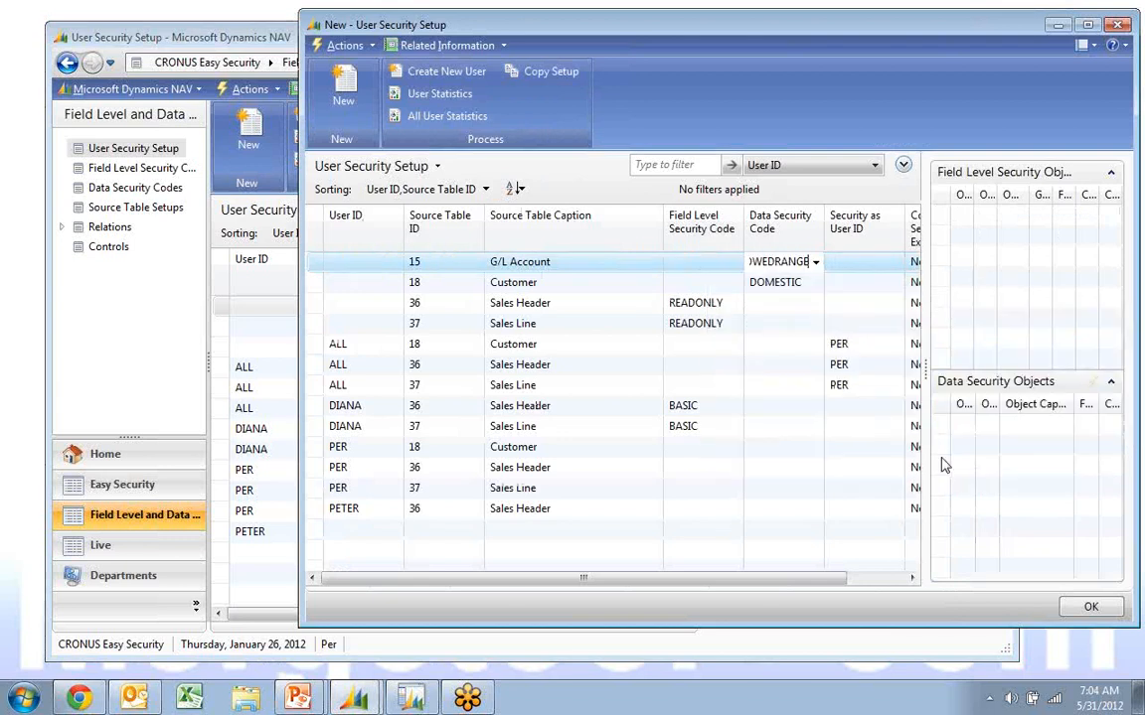
{"action": "key", "text": "Down"}
{"action": "key", "text": "Up"}
{"action": "key", "text": "Left"}
{"action": "key", "text": "Left"}
{"action": "key", "text": "Left"}
{"action": "key", "text": "Left"}
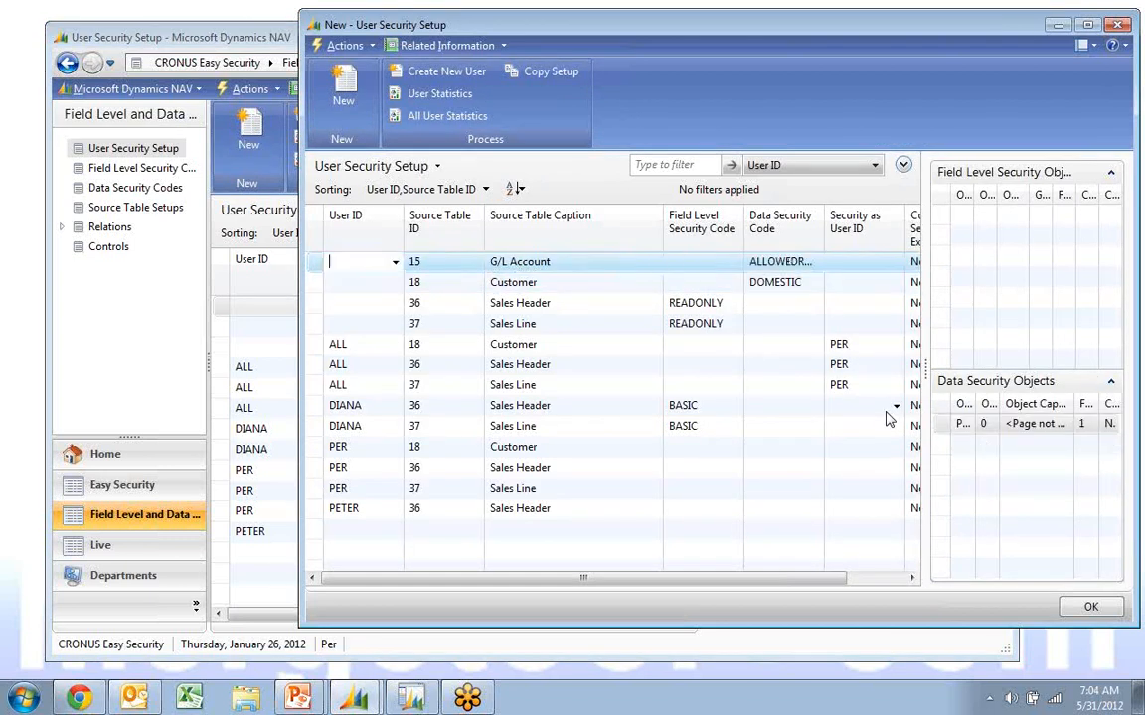
{"action": "key", "text": "Down"}
{"action": "key", "text": "Up"}
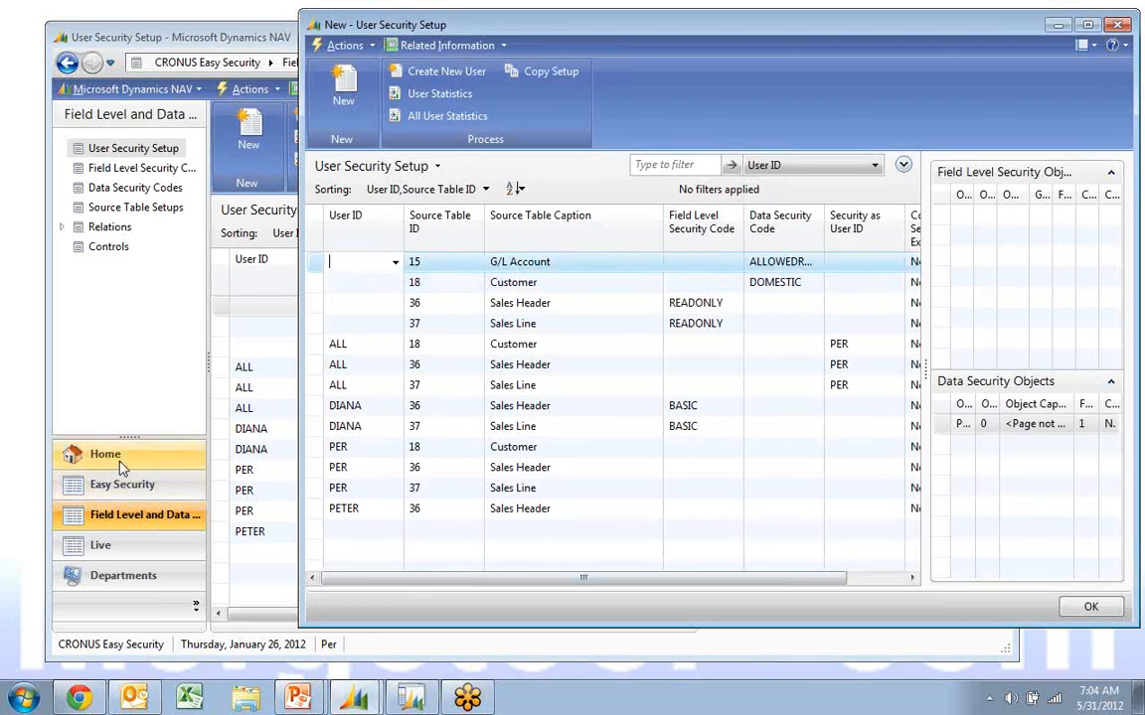
Open the Chart of Accounts under Financial Management's General Ledger and show its limit totals filters
{"action": "left_click", "coordinate": [104, 574]}
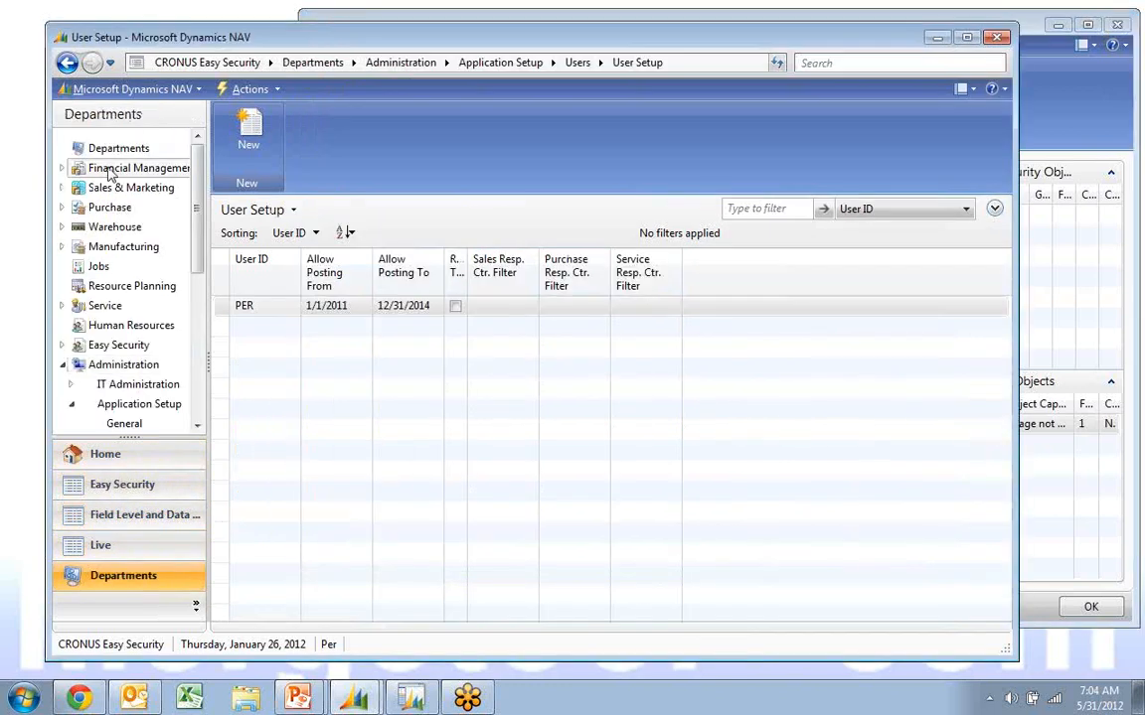
{"action": "left_click", "coordinate": [112, 171]}
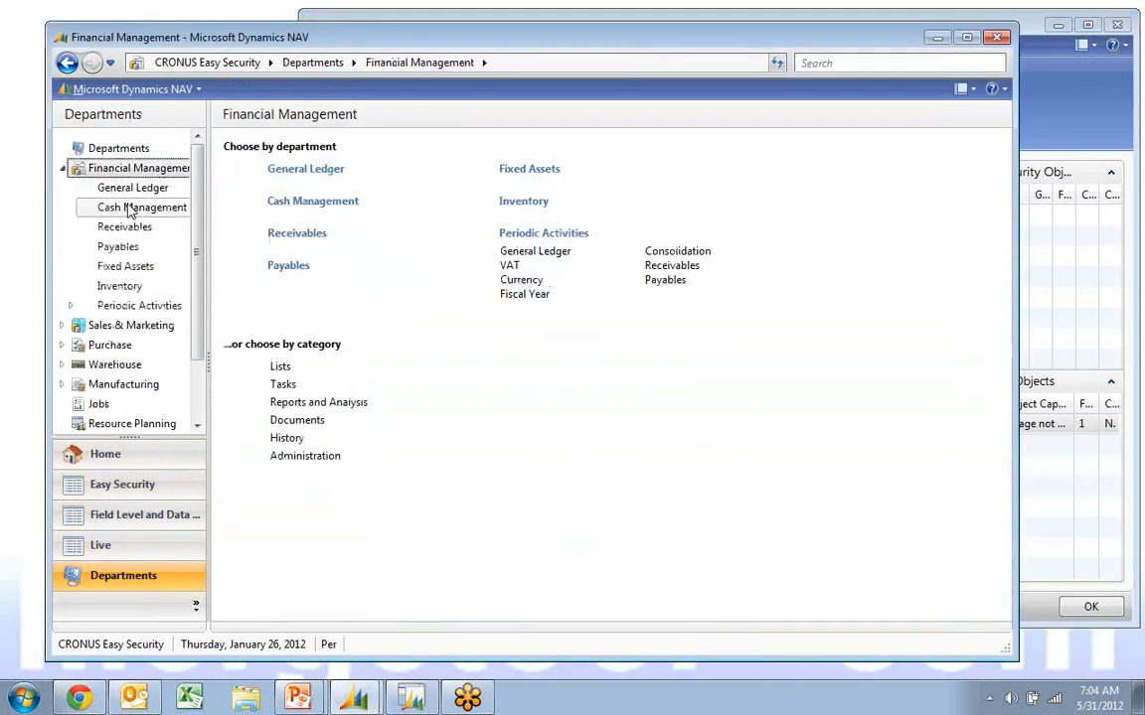
{"action": "left_click", "coordinate": [305, 169]}
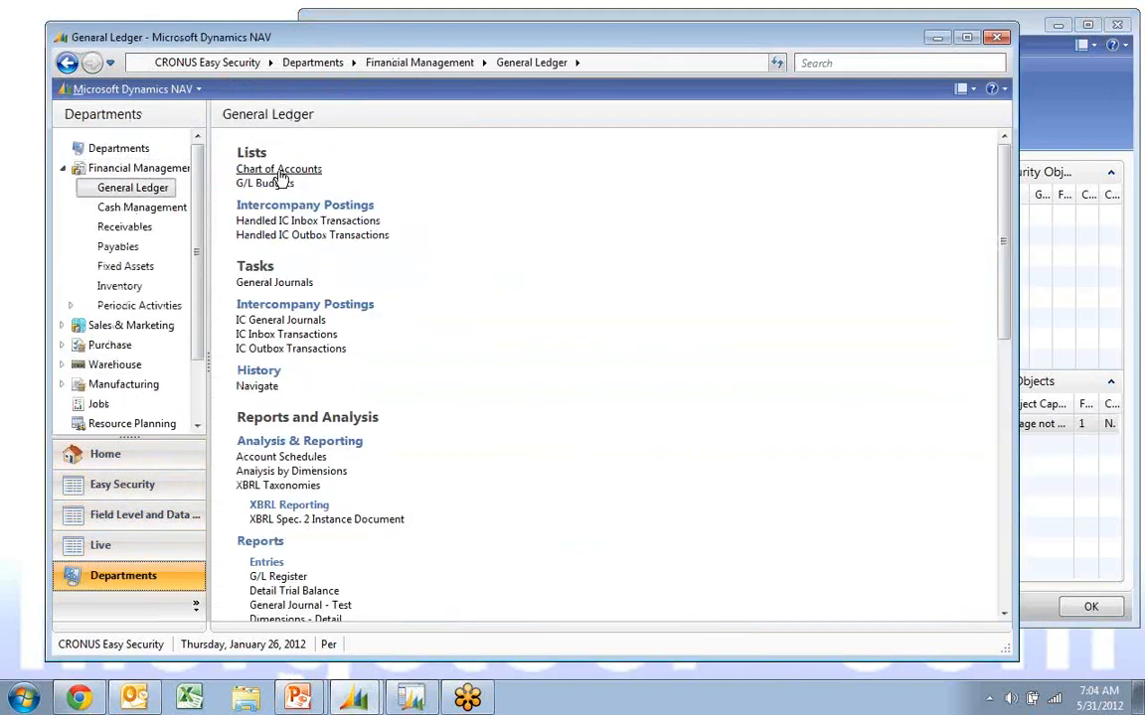
{"action": "left_click", "coordinate": [279, 168]}
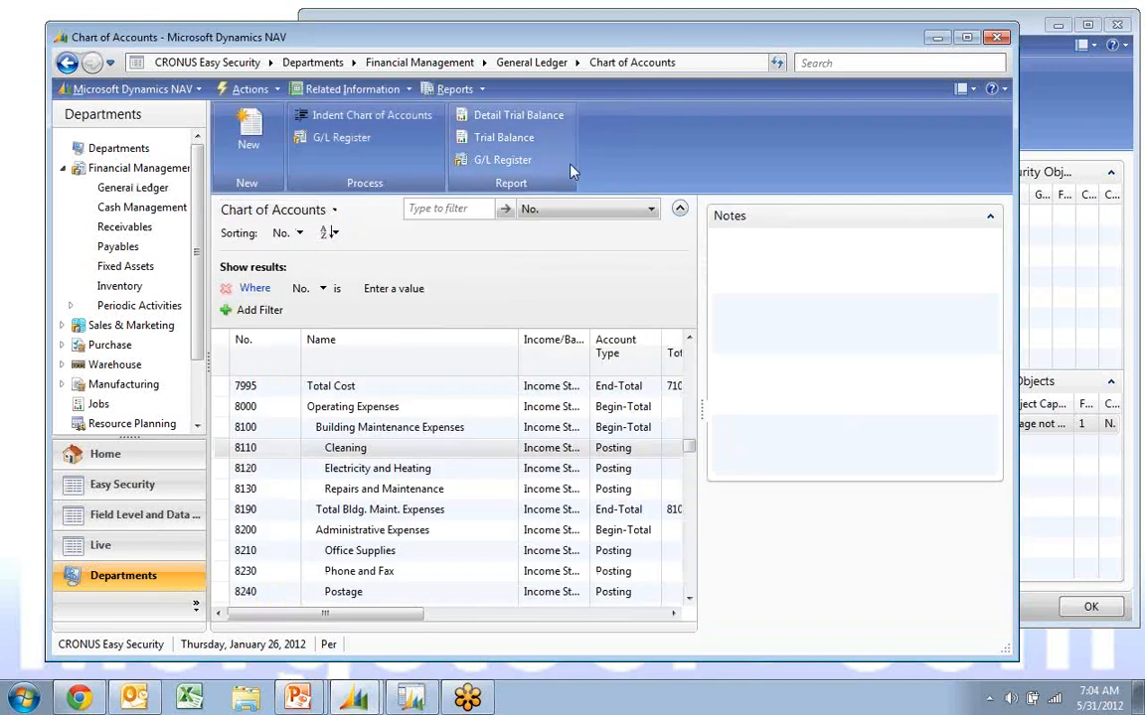
{"action": "left_click", "coordinate": [334, 211]}
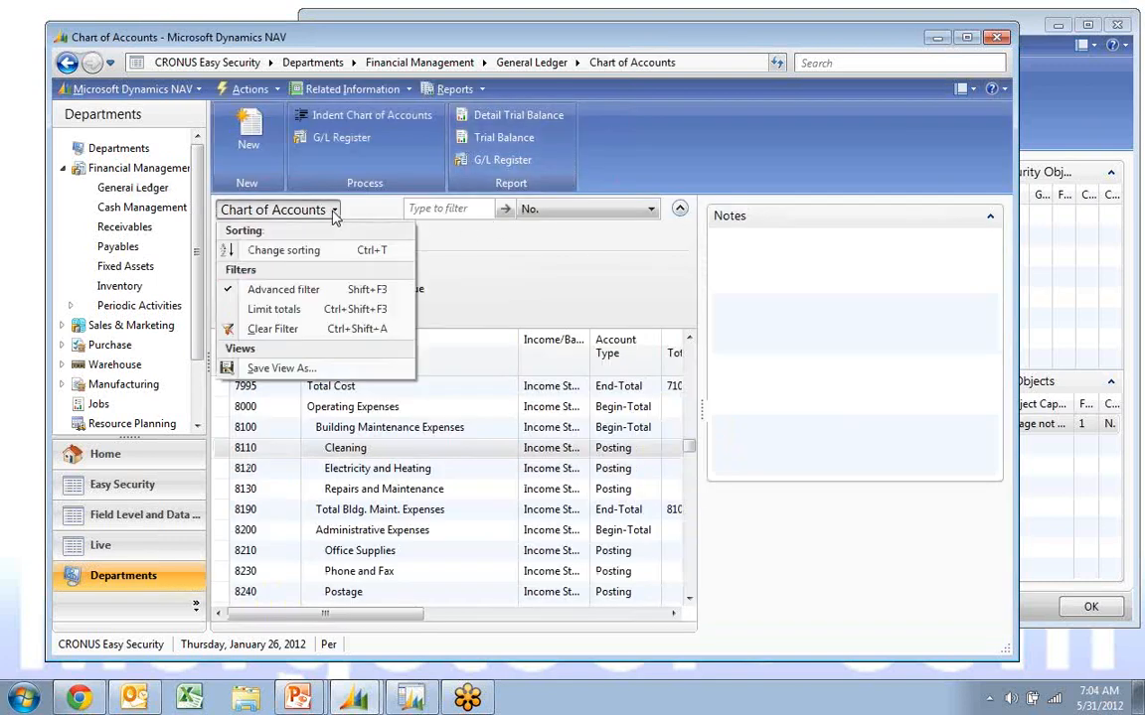
{"action": "left_click", "coordinate": [291, 309]}
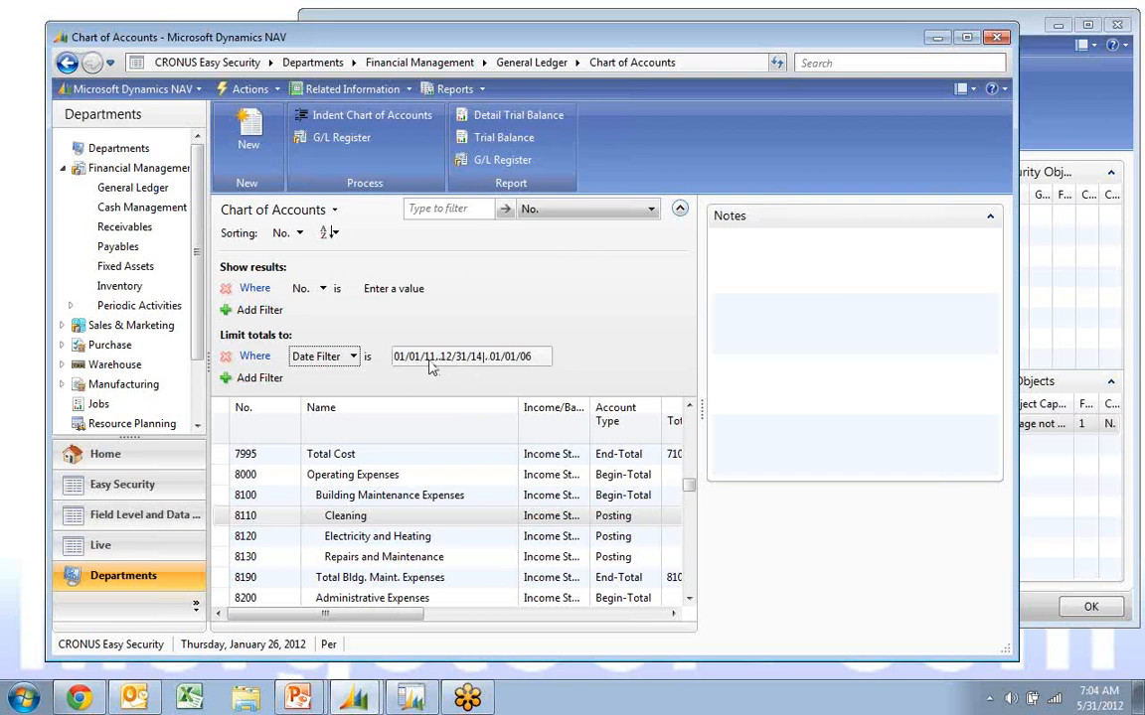
Switch to Microsoft Dynamics NAV Classic and open the Object Designer at the Easy Security codeunits
{"action": "key", "text": "alt+Tab"}
{"action": "key", "text": "alt+Tab"}
{"action": "key", "text": "alt+Tab"}
{"action": "key", "text": "alt+Tab"}
{"action": "key", "text": "alt+Tab"}
{"action": "key", "text": "alt+Tab"}
{"action": "key", "text": "alt+Tab"}
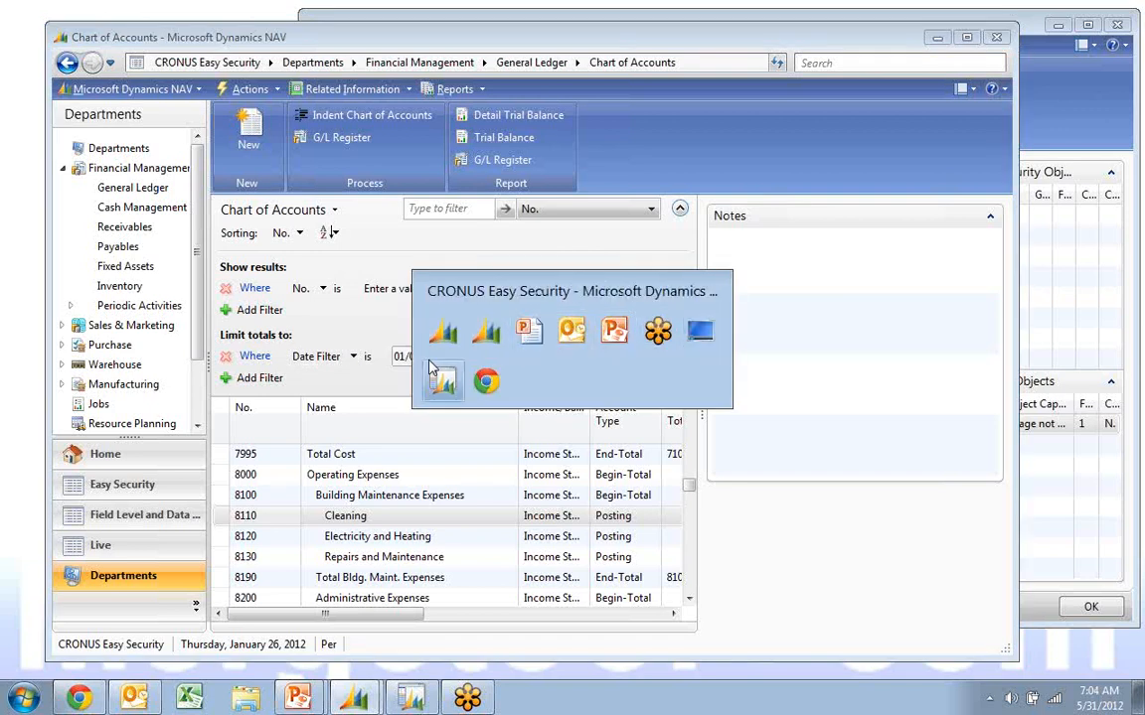
{"action": "left_click", "coordinate": [442, 377]}
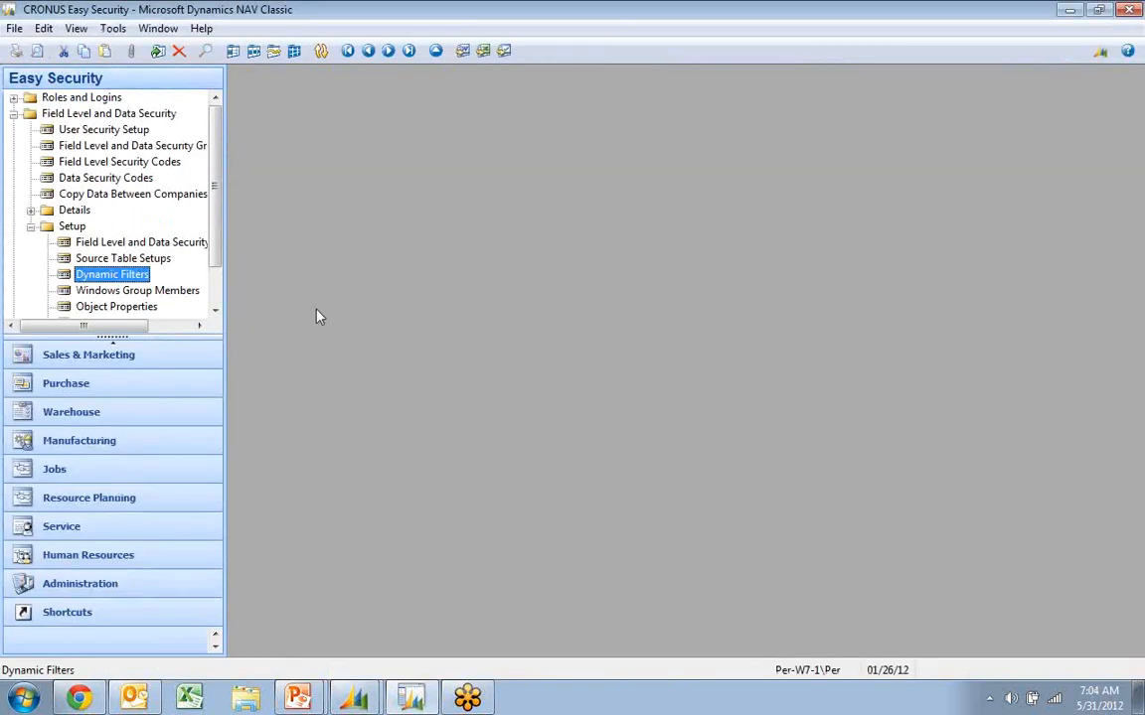
{"action": "key", "text": "shift+F12"}
{"action": "scroll", "coordinate": [596, 298], "scroll_direction": "up", "scroll_amount": 3}
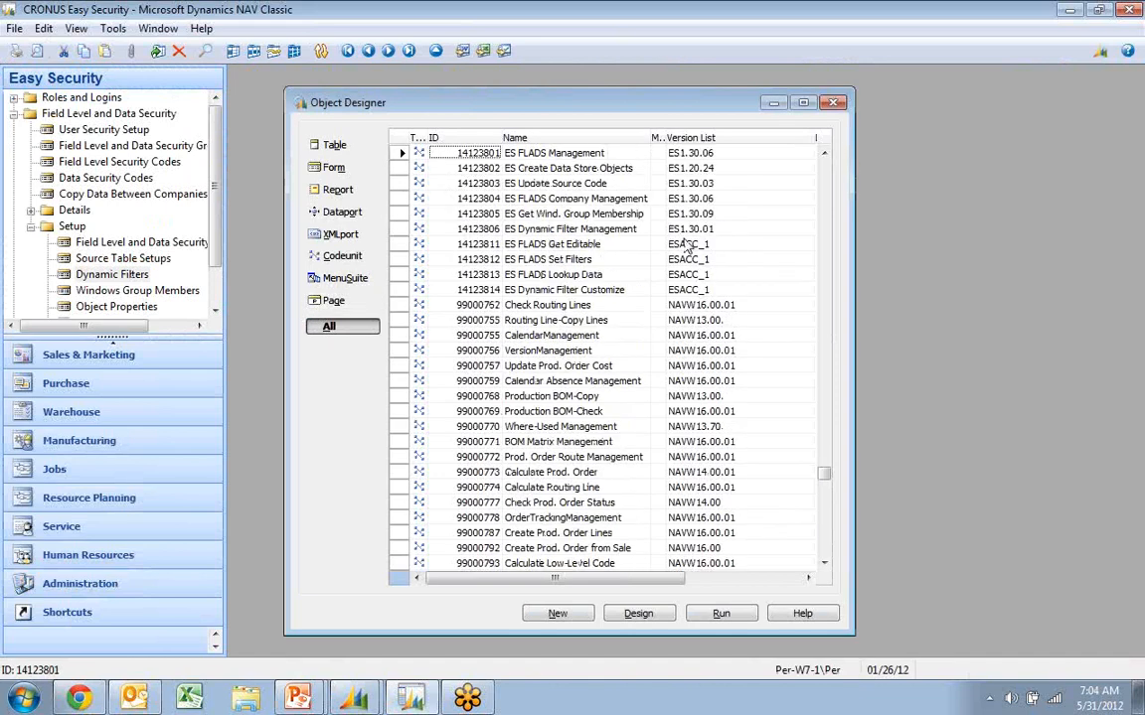
Open codeunit 14123806 ES Dynamic Filter Management in design, examine its ALLOWPOST filter calculation code, and close it
{"action": "left_click", "coordinate": [570, 229]}
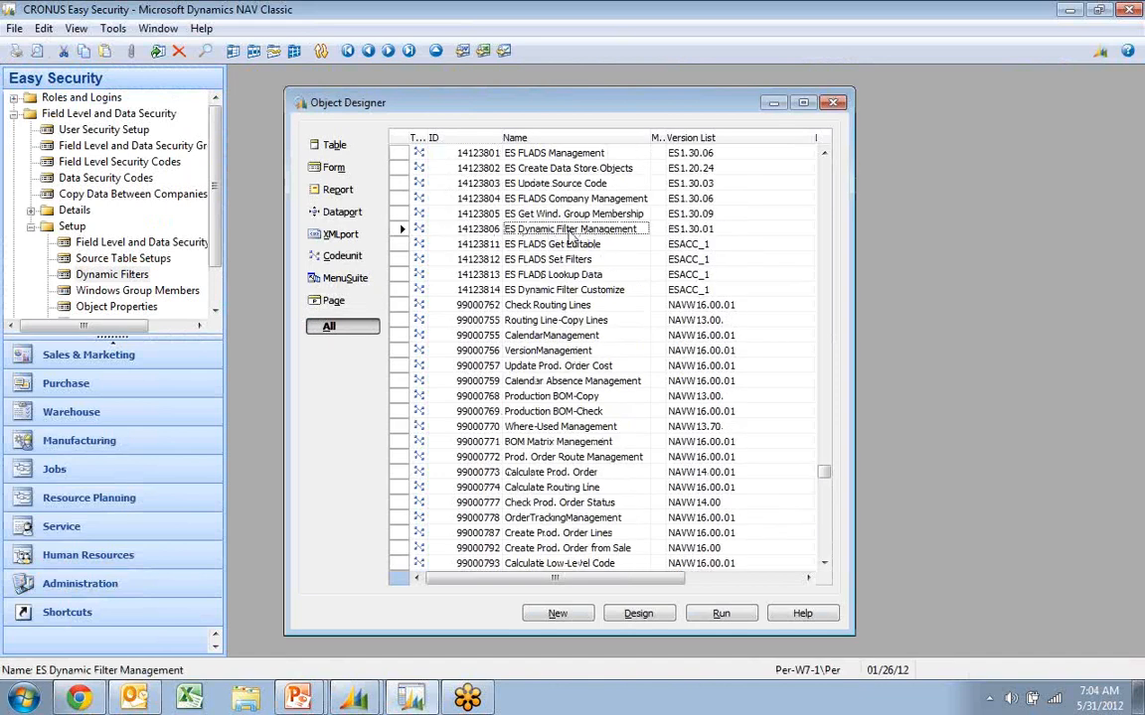
{"action": "left_click", "coordinate": [638, 614]}
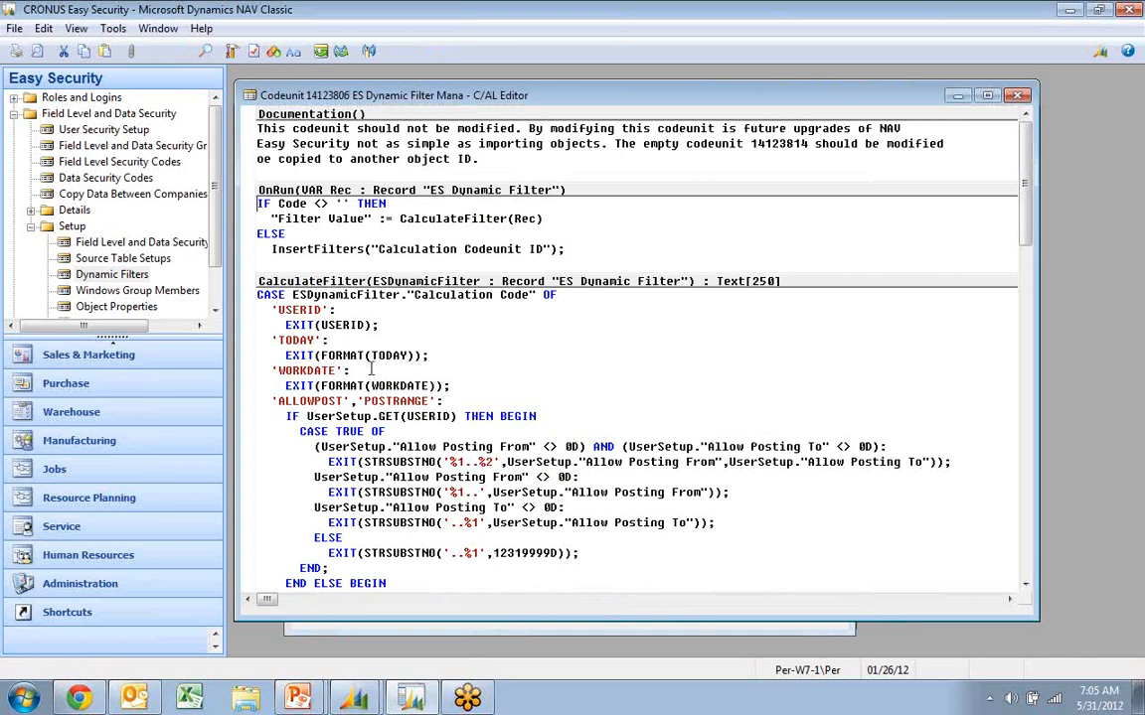
{"action": "scroll", "coordinate": [338, 377], "scroll_direction": "down", "scroll_amount": 4}
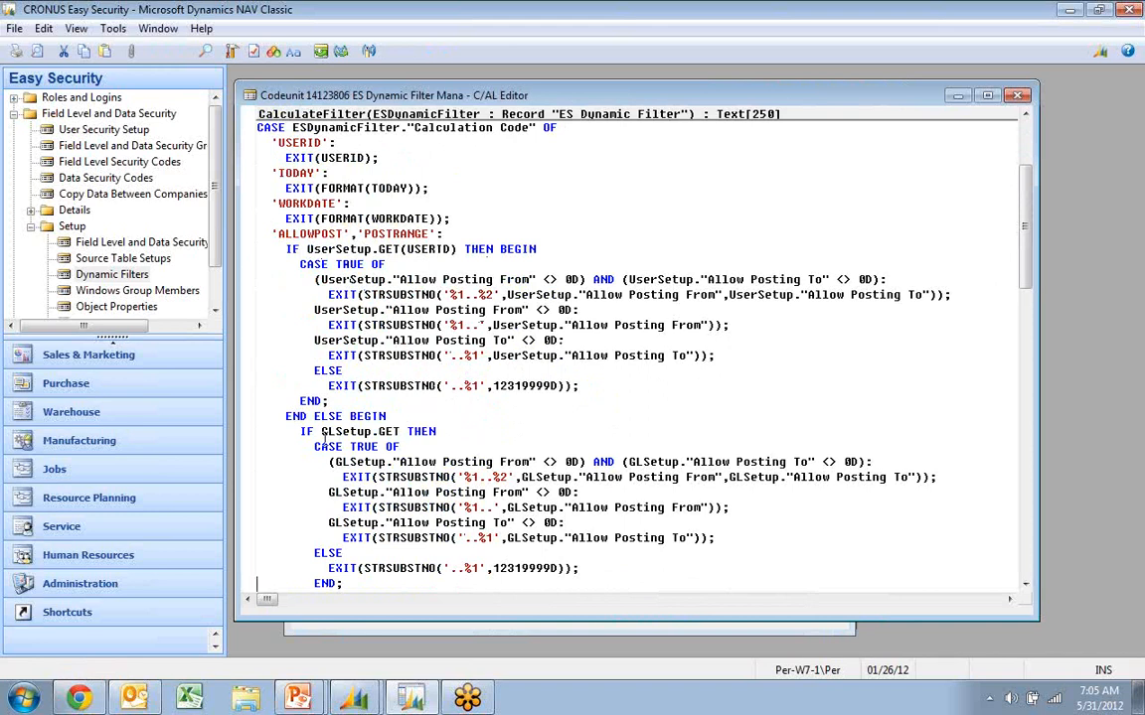
{"action": "scroll", "coordinate": [333, 467], "scroll_direction": "down", "scroll_amount": 2}
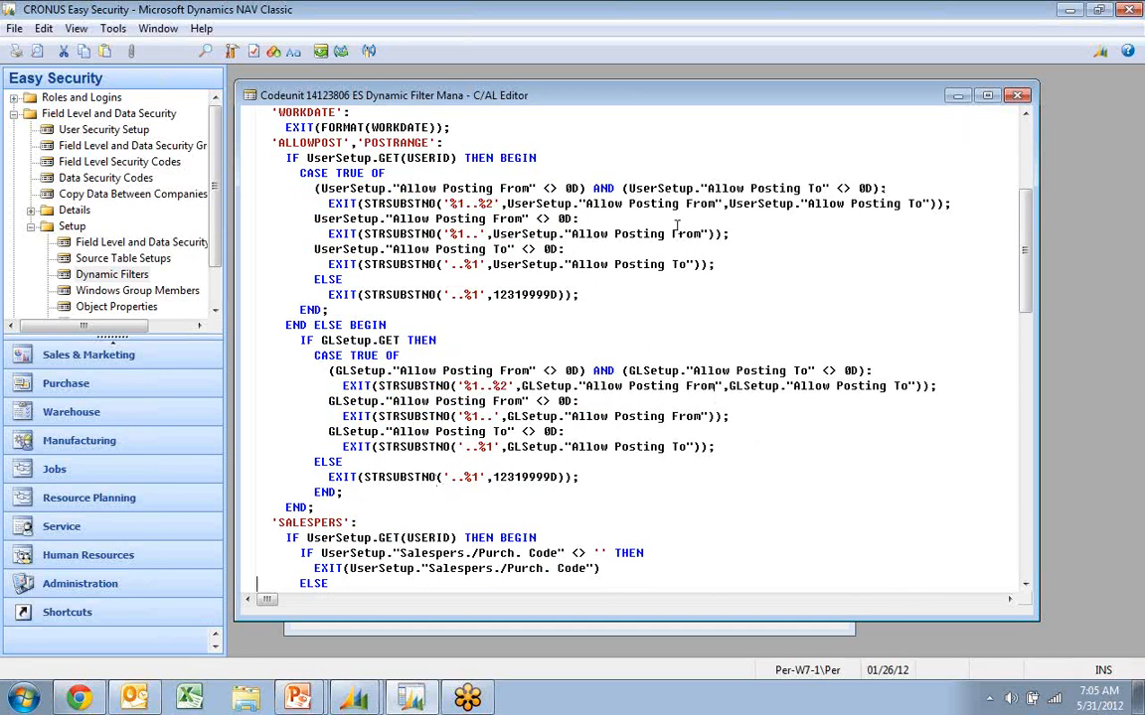
{"action": "scroll", "coordinate": [348, 356], "scroll_direction": "down", "scroll_amount": 1}
{"action": "scroll", "coordinate": [347, 356], "scroll_direction": "up", "scroll_amount": 3}
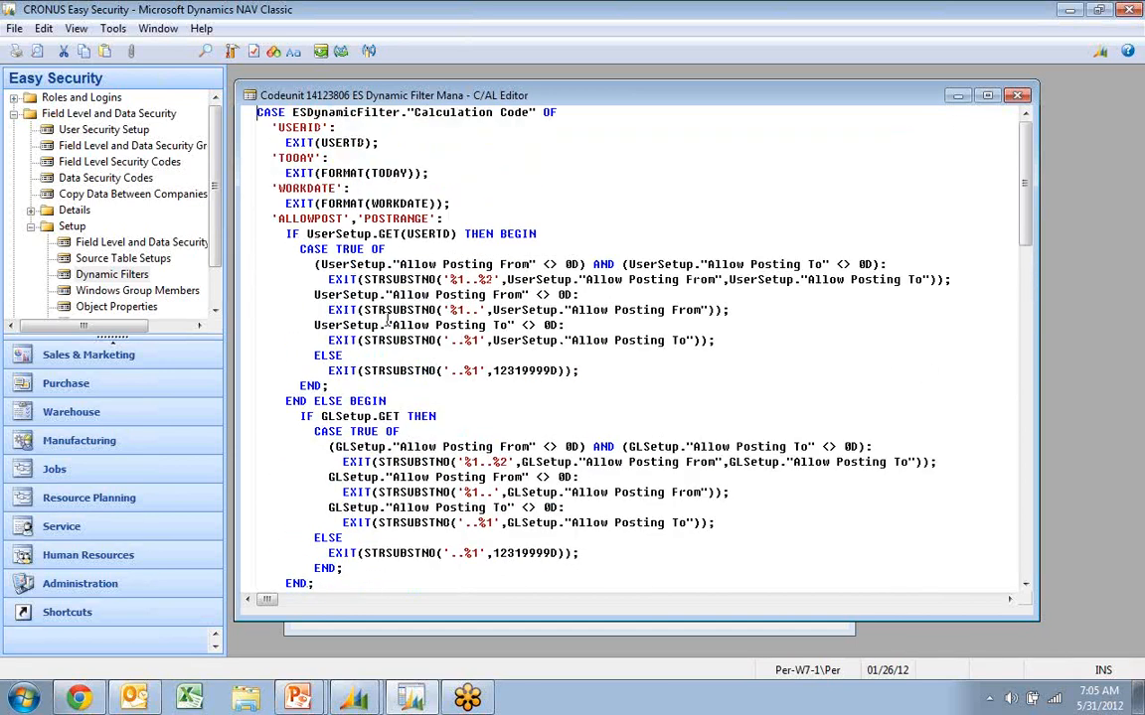
{"action": "key", "text": "Escape"}
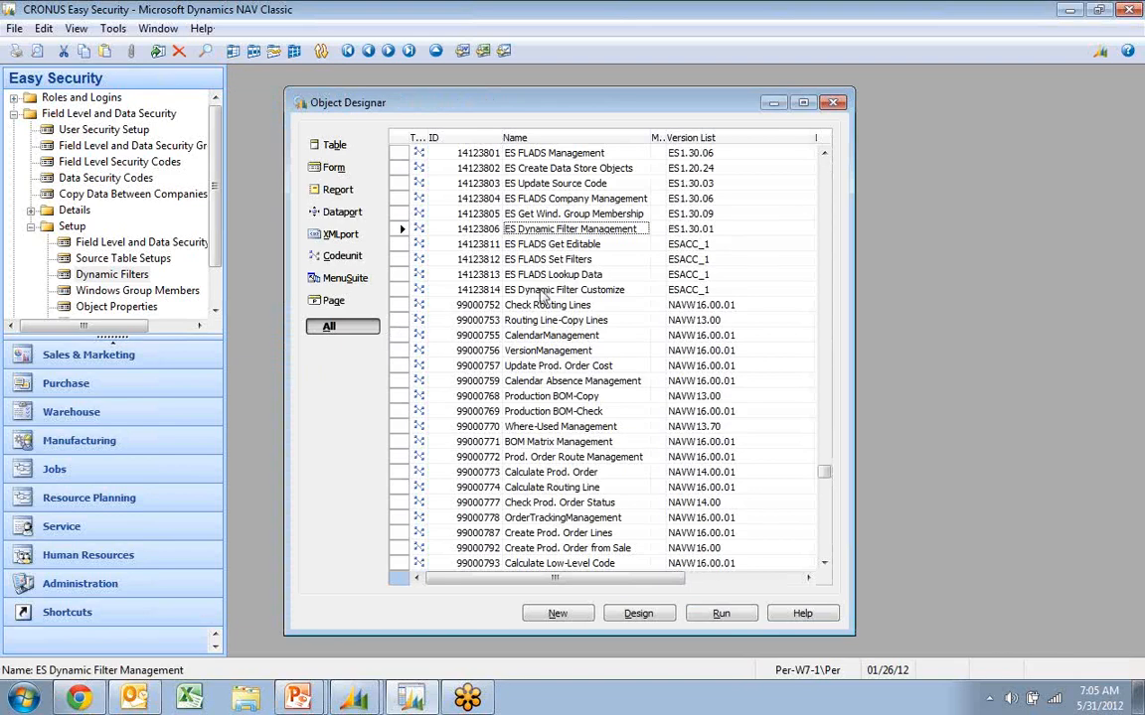
Open codeunit 14123814 ES Dynamic Filter Customize in design and uncomment the 'MYTIME' case with its EXIT(FORMAT(TIME)) line in CalculateFilter
{"action": "left_click", "coordinate": [487, 289]}
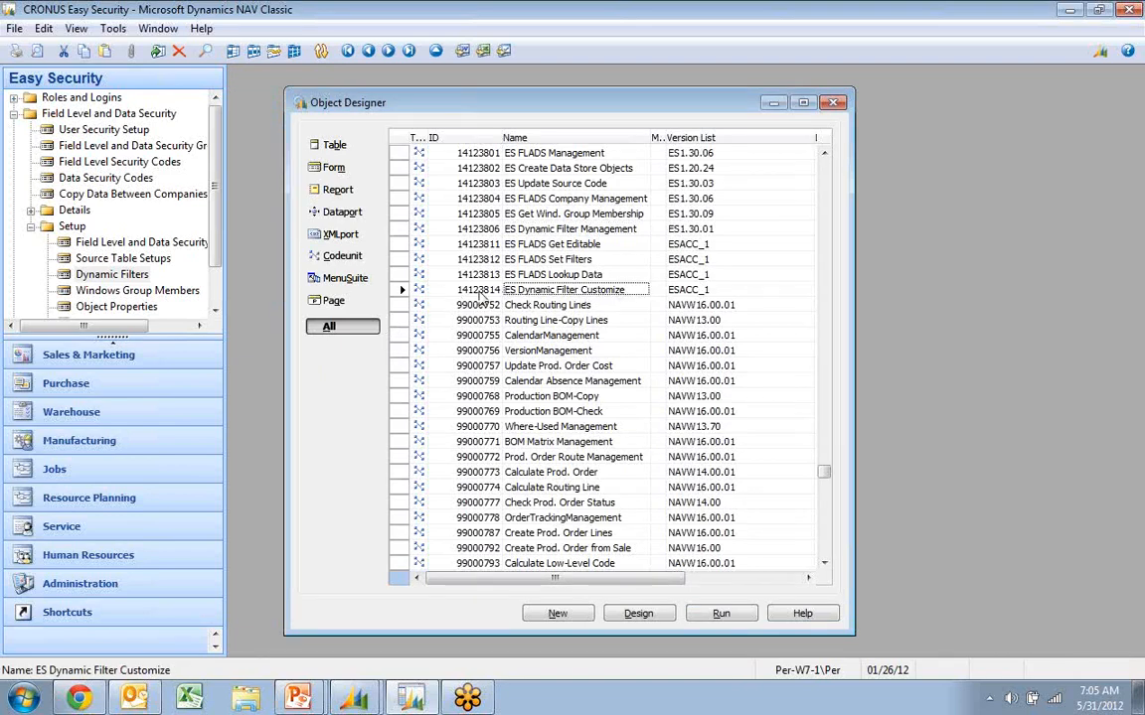
{"action": "left_click", "coordinate": [648, 613]}
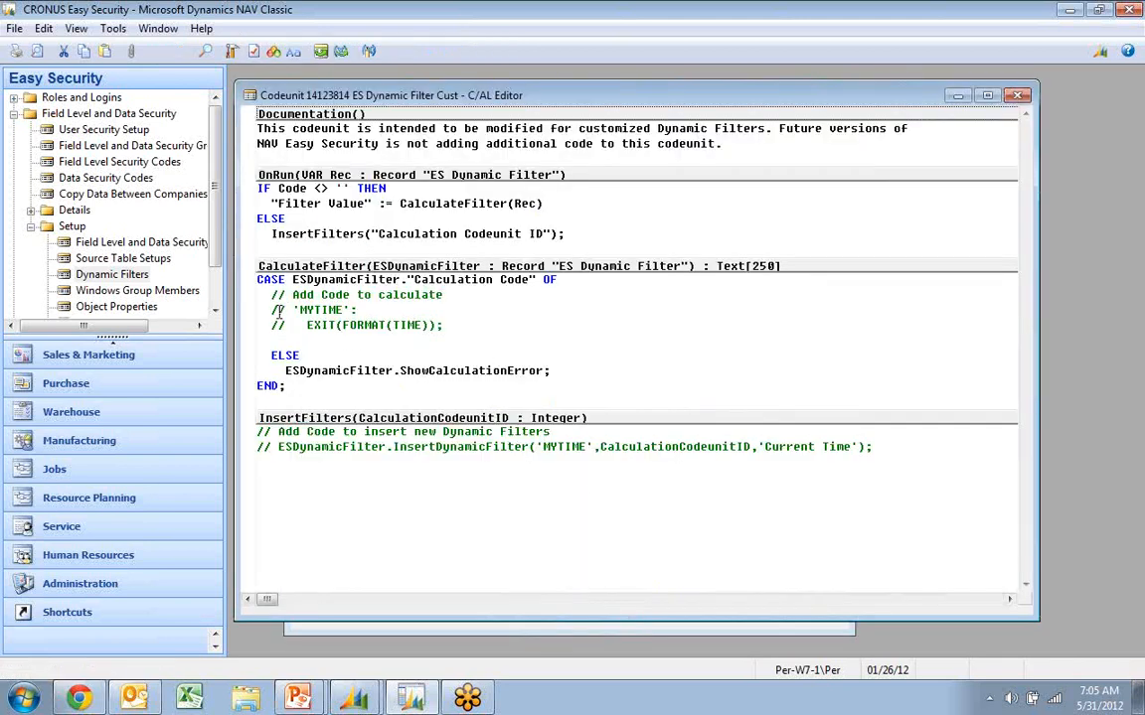
{"action": "left_click", "coordinate": [273, 311]}
{"action": "key", "text": "Delete"}
{"action": "key", "text": "Delete"}
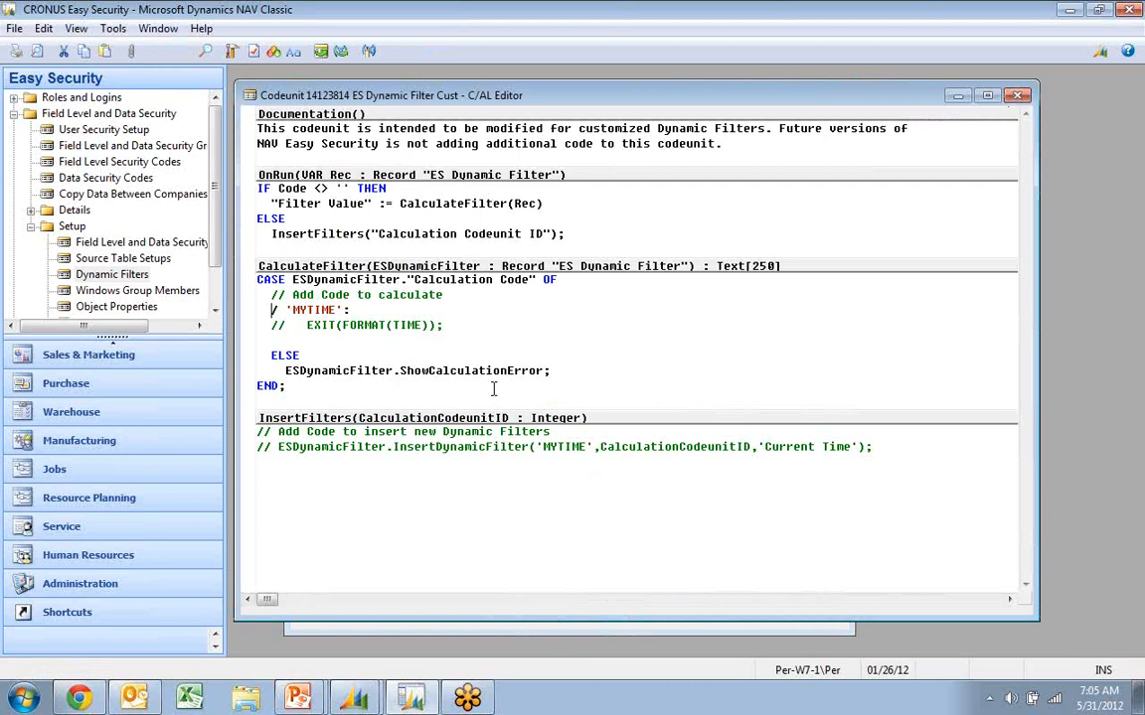
{"action": "key", "text": "Down"}
{"action": "key", "text": "Delete"}
{"action": "key", "text": "Delete"}
Uncomment the InsertDynamicFilter line for 'MYTIME' in InsertFilters, save the codeunit, and reopen it briefly to review the code
{"action": "key", "text": "Down"}
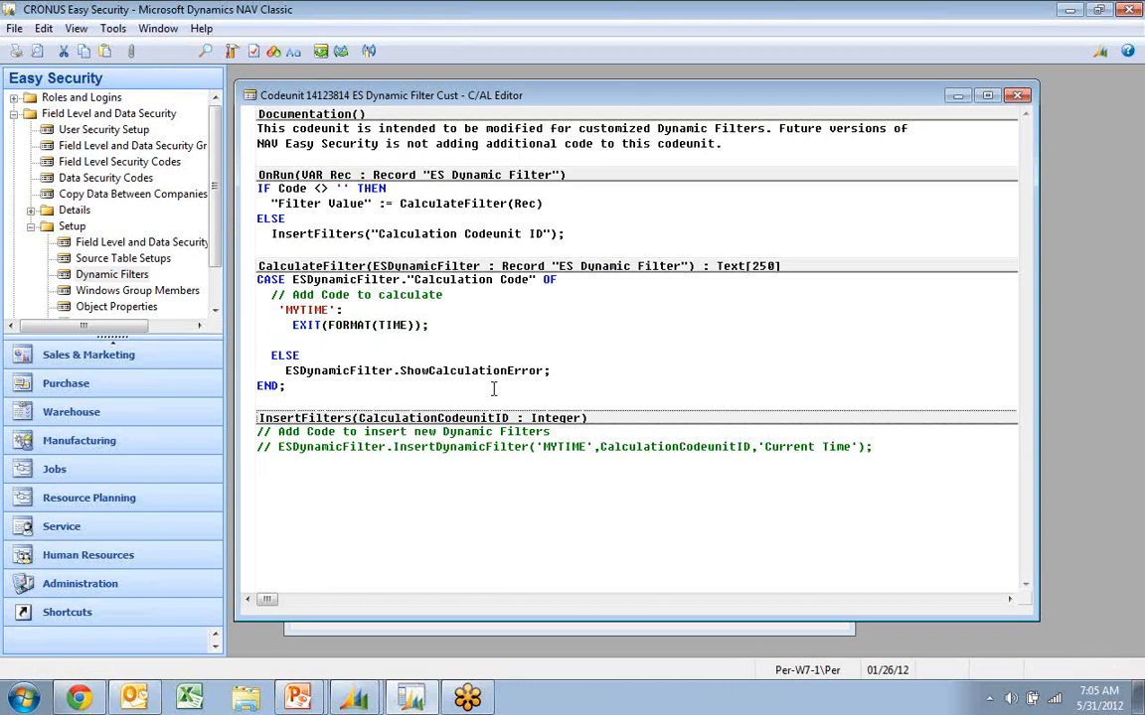
{"action": "key", "text": "Down"}
{"action": "key", "text": "Down"}
{"action": "key", "text": "Down"}
{"action": "key", "text": "Down"}
{"action": "key", "text": "Down"}
{"action": "key", "text": "Delete"}
{"action": "key", "text": "Delete"}
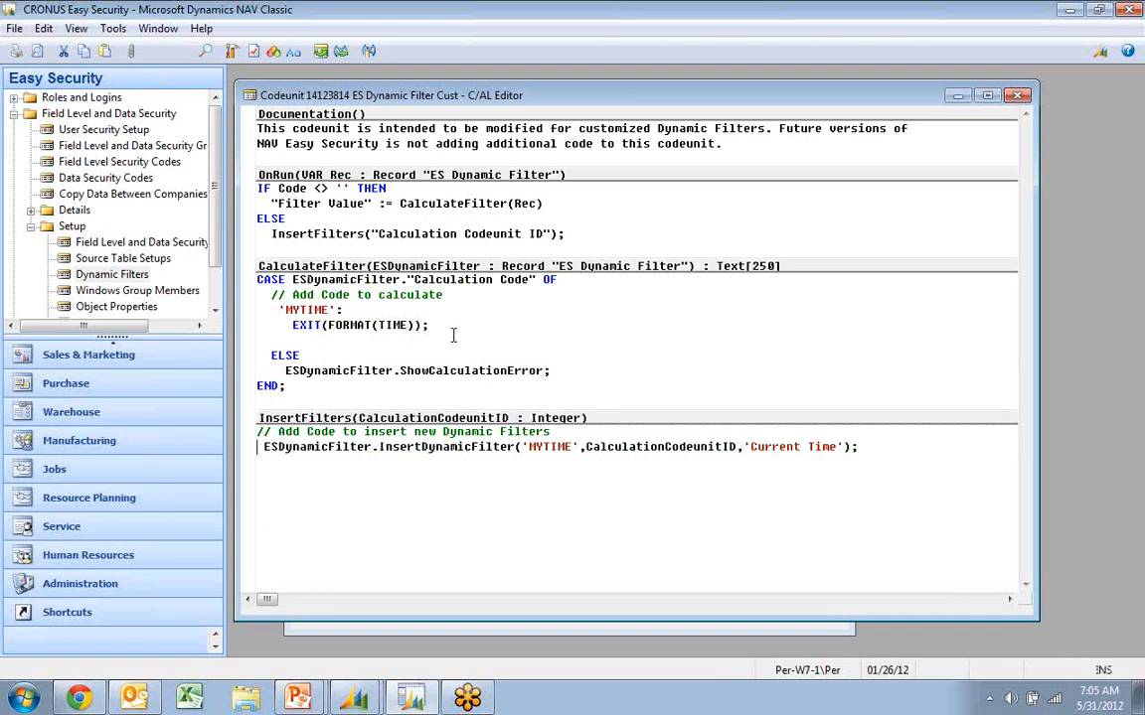
{"action": "key", "text": "Escape"}
{"action": "left_click", "coordinate": [451, 376]}
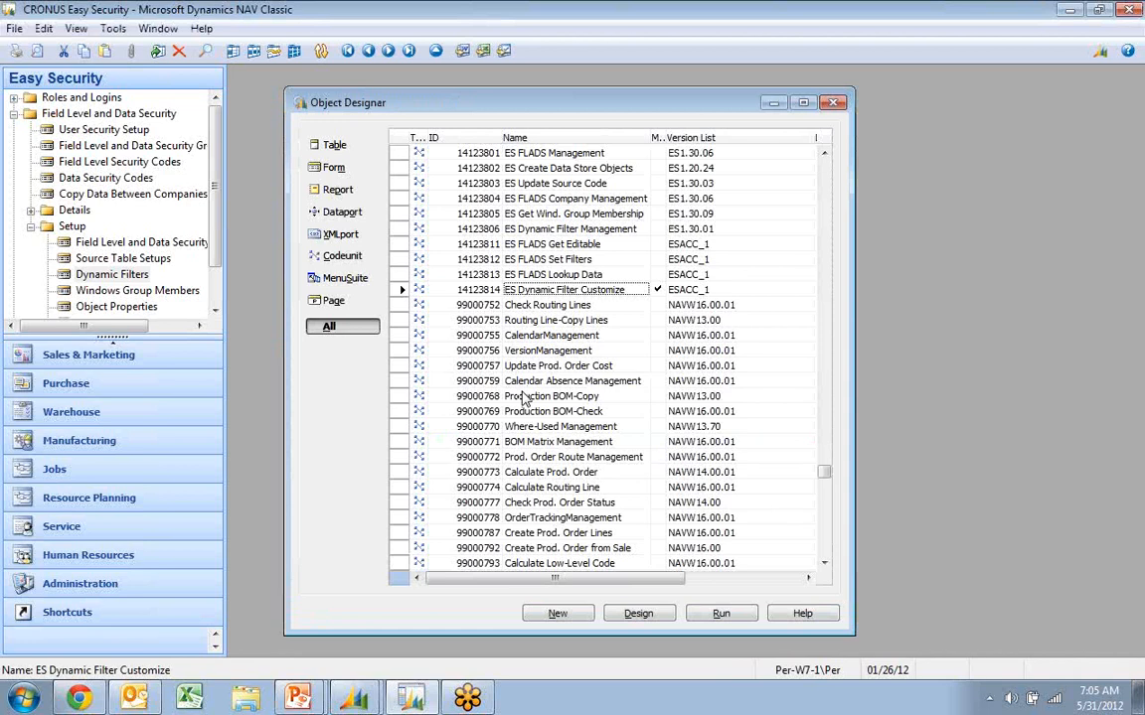
{"action": "key", "text": "alt+d"}
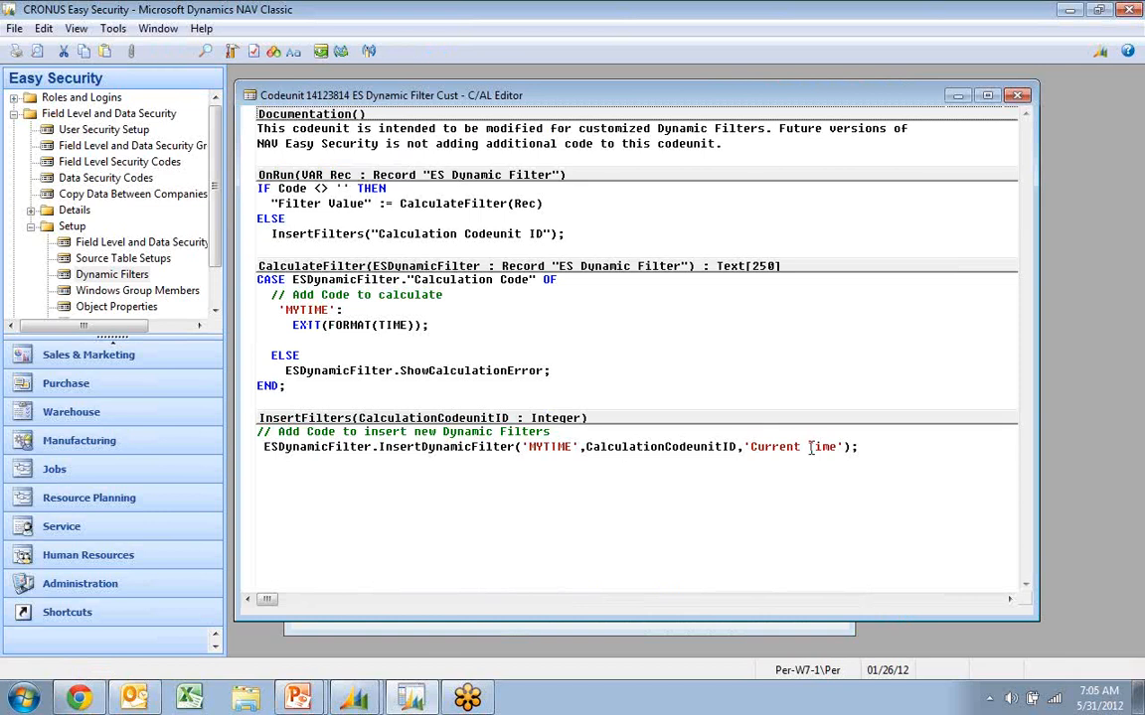
{"action": "key", "text": "Escape"}
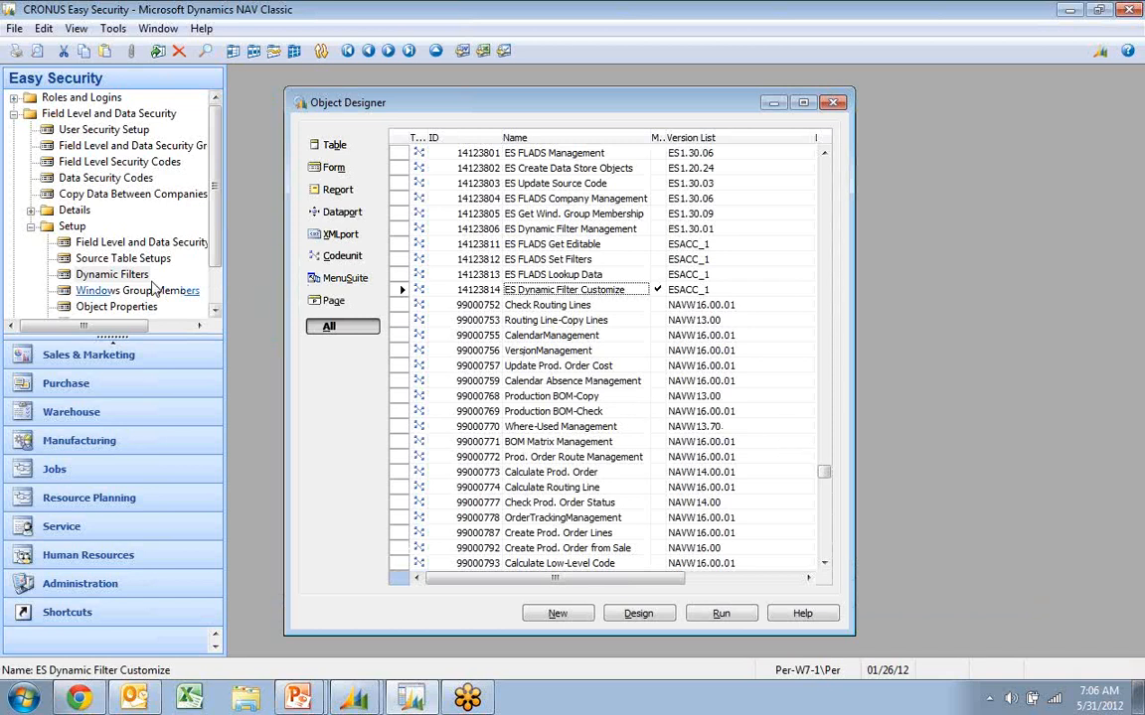
Insert the filters from codeunit 14123814 ES Dynamic Filter Customize into the Dynamic Filters list and select the MYTIME line
{"action": "left_click", "coordinate": [94, 276]}
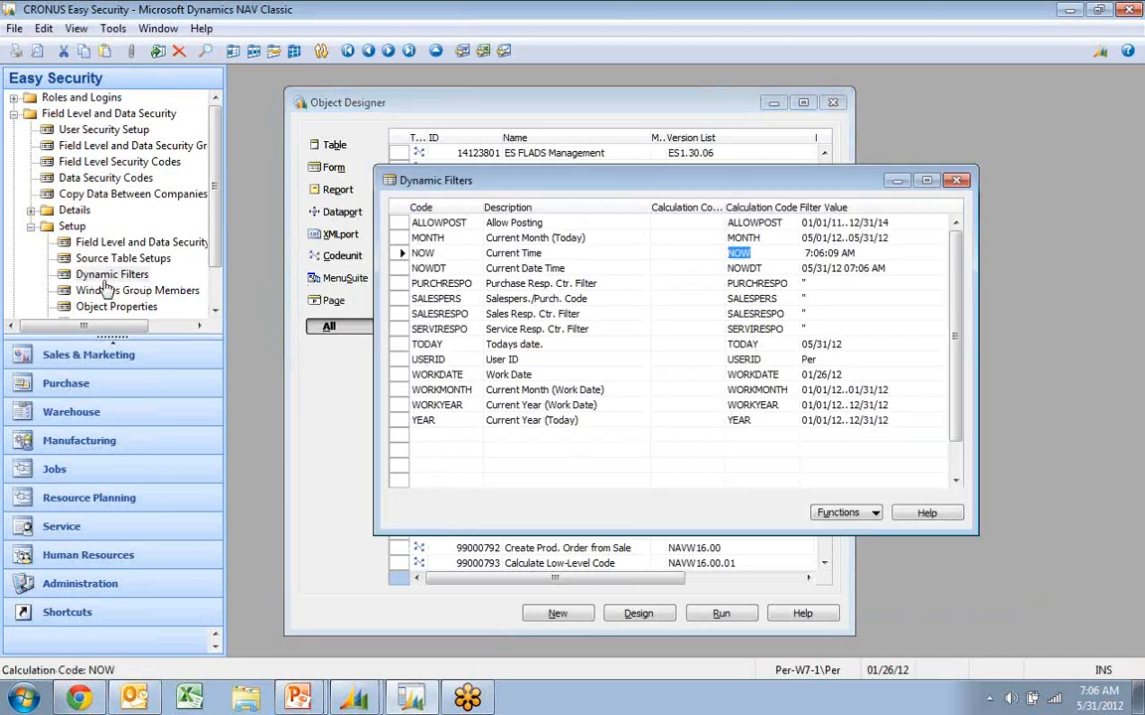
{"action": "left_click", "coordinate": [846, 514]}
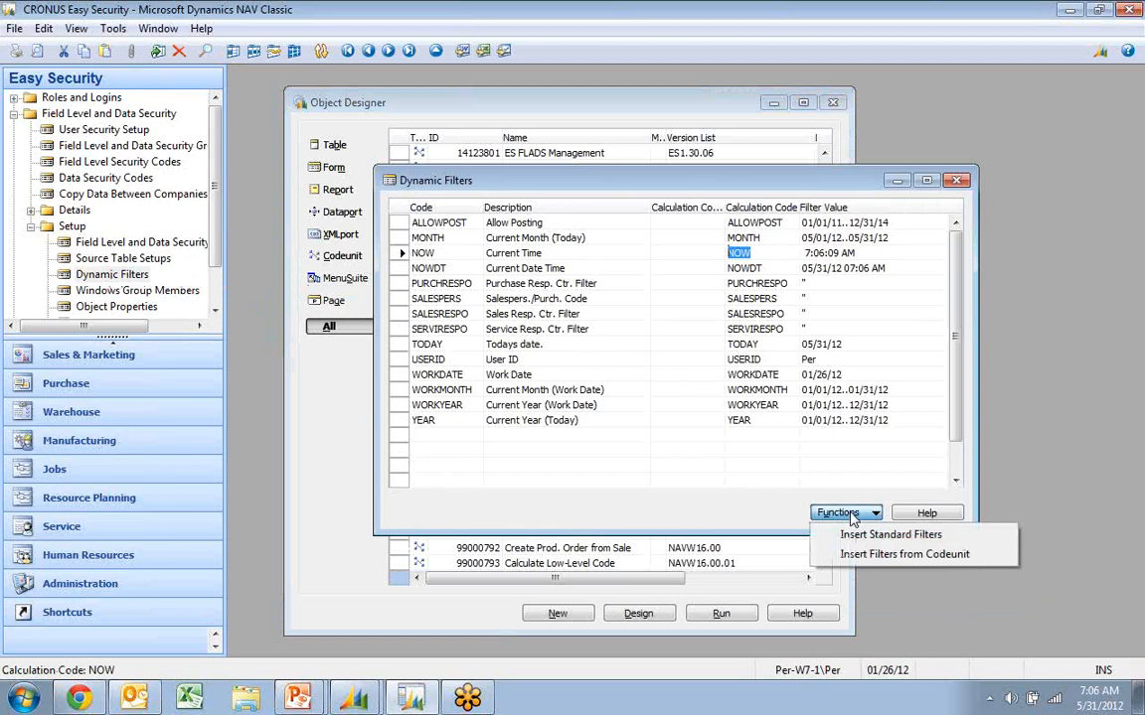
{"action": "left_click", "coordinate": [881, 557]}
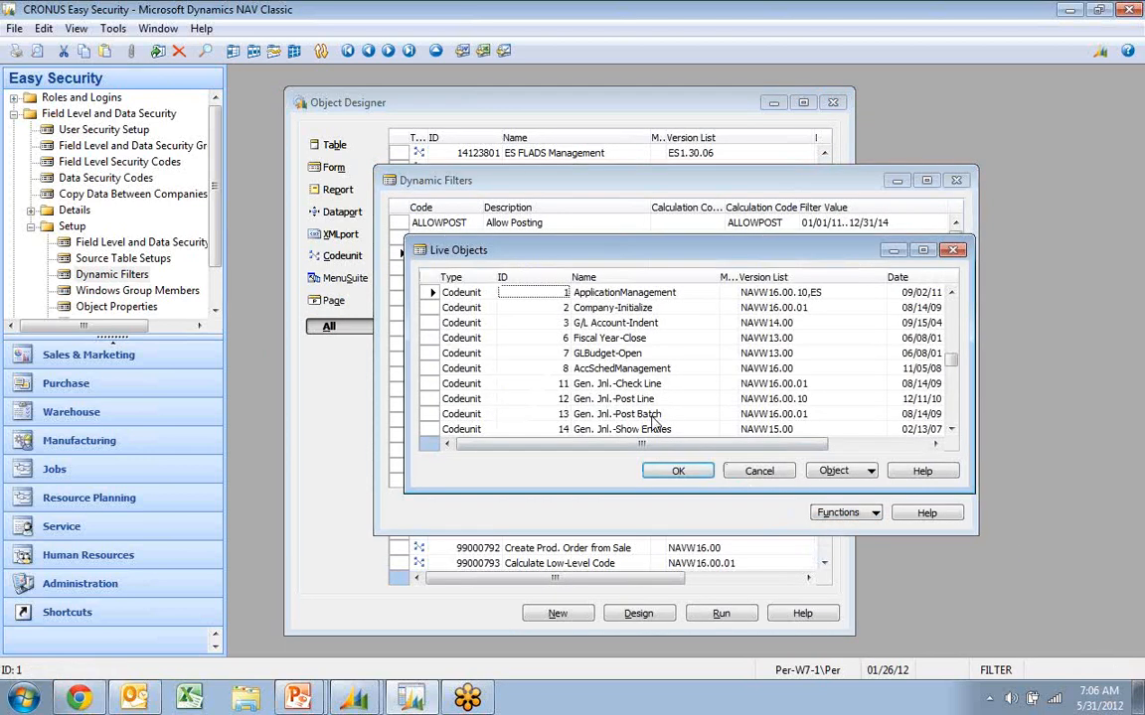
{"action": "key", "text": "ctrl+f"}
{"action": "type", "text": "14123814"}
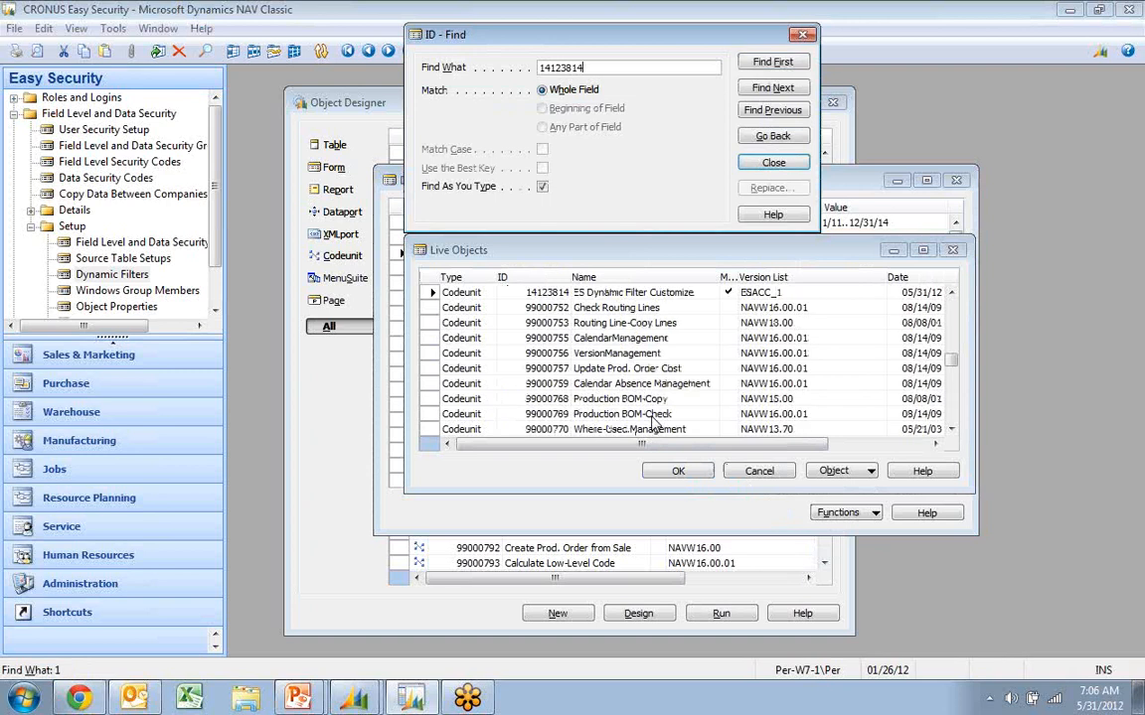
{"action": "key", "text": "Escape"}
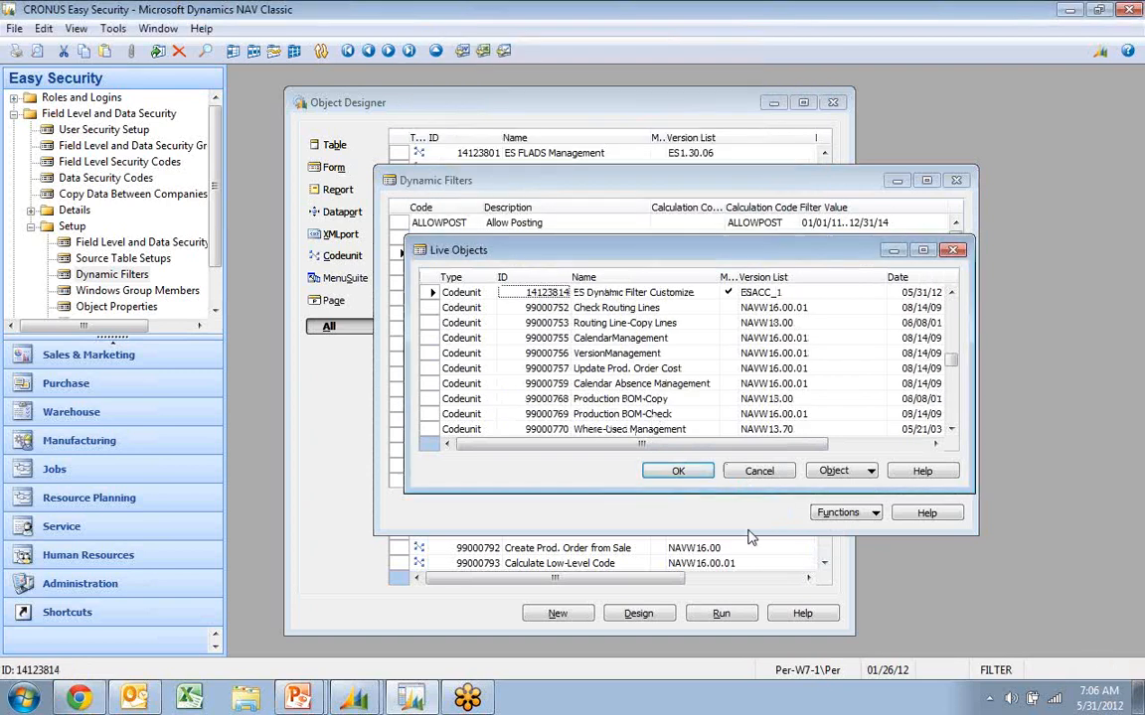
{"action": "left_click", "coordinate": [680, 472]}
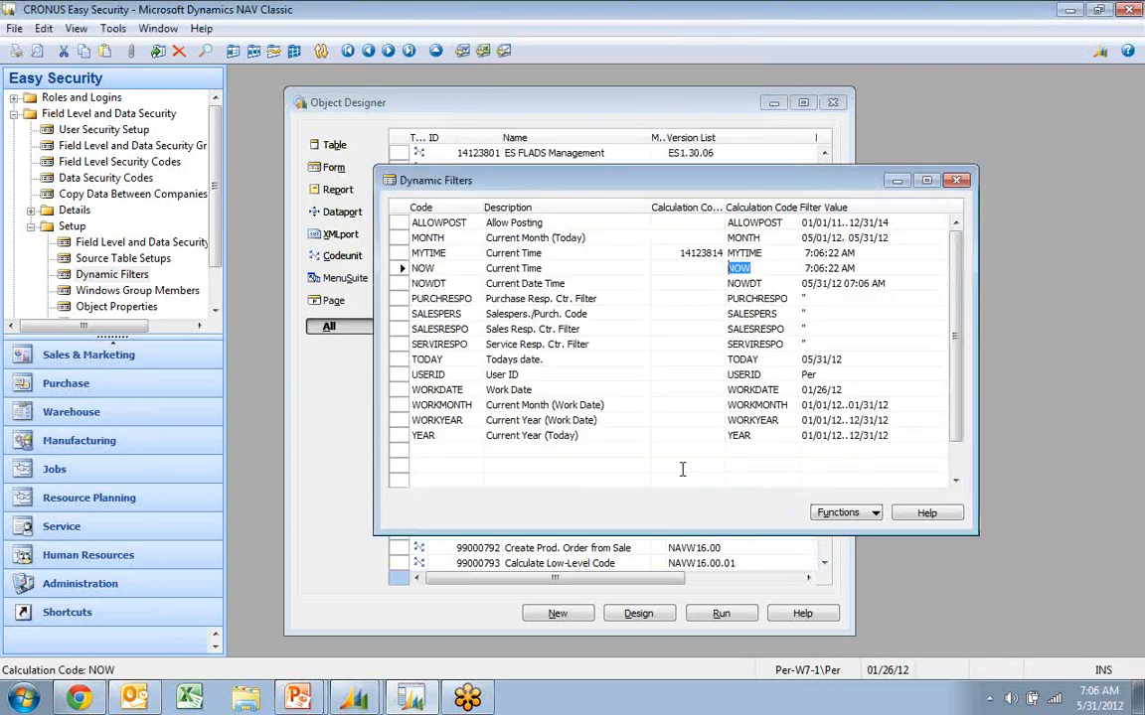
{"action": "left_click", "coordinate": [417, 256]}
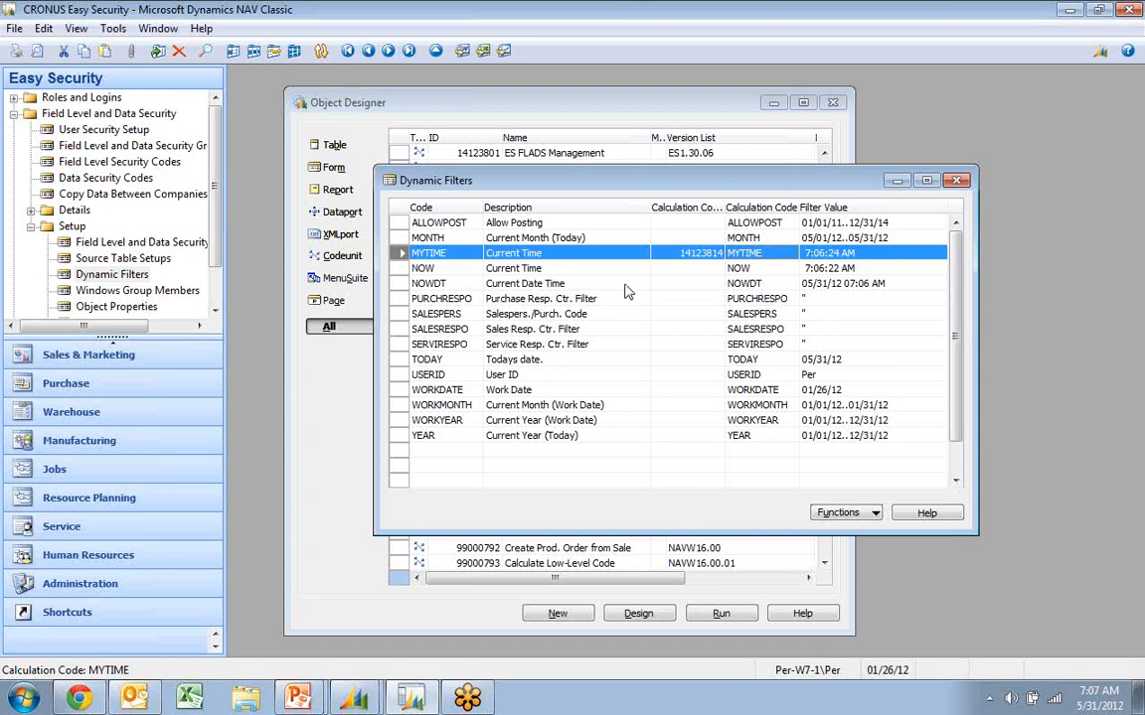
Open the ALLOWEDRANGE data security object card for table 15 and examine the Always Substitute Filter Value option of its Date Filter field
{"action": "left_click", "coordinate": [106, 178]}
{"action": "left_click", "coordinate": [778, 511]}
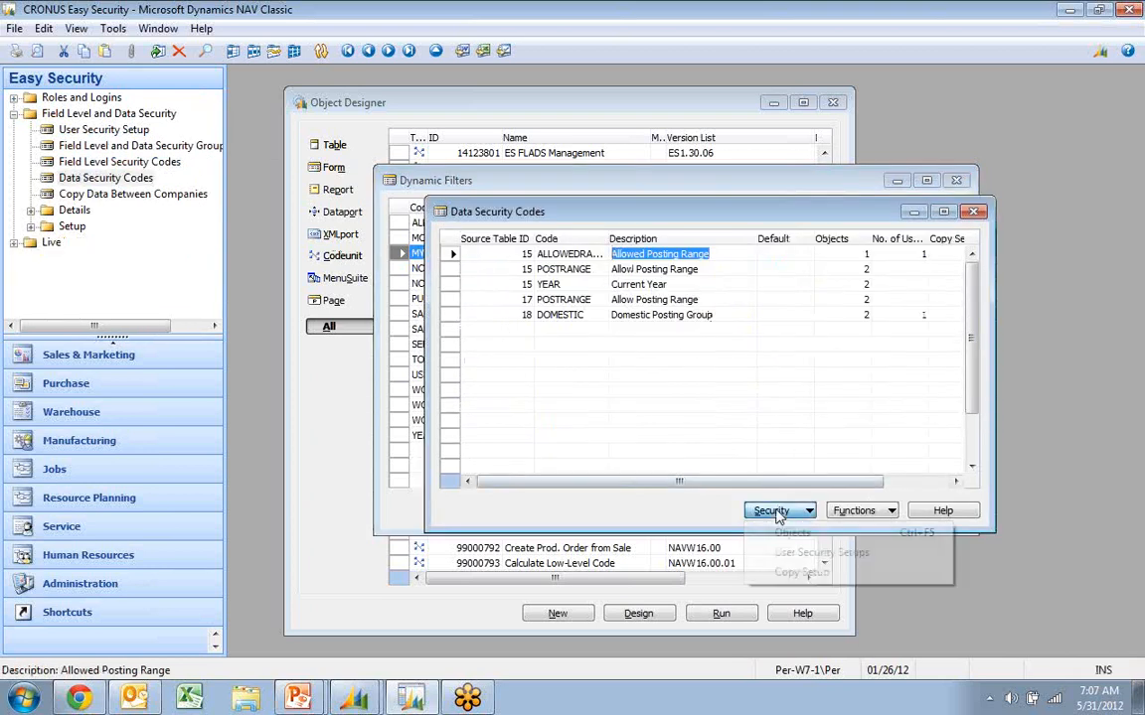
{"action": "left_click", "coordinate": [793, 533]}
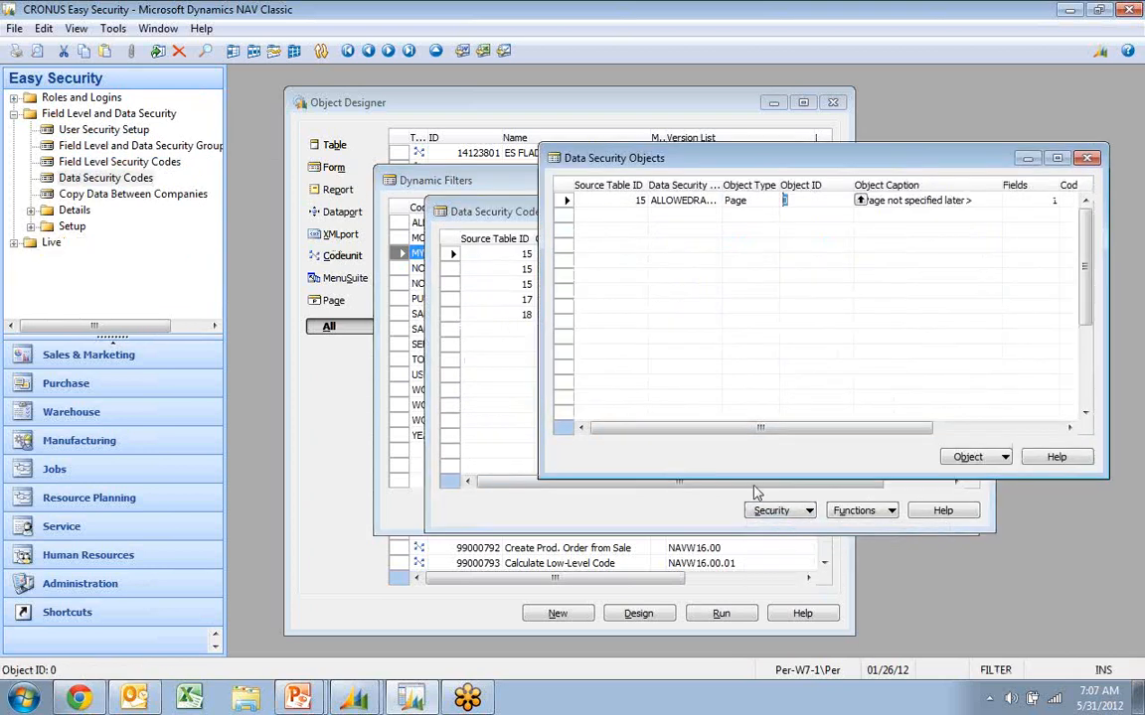
{"action": "left_click", "coordinate": [970, 458]}
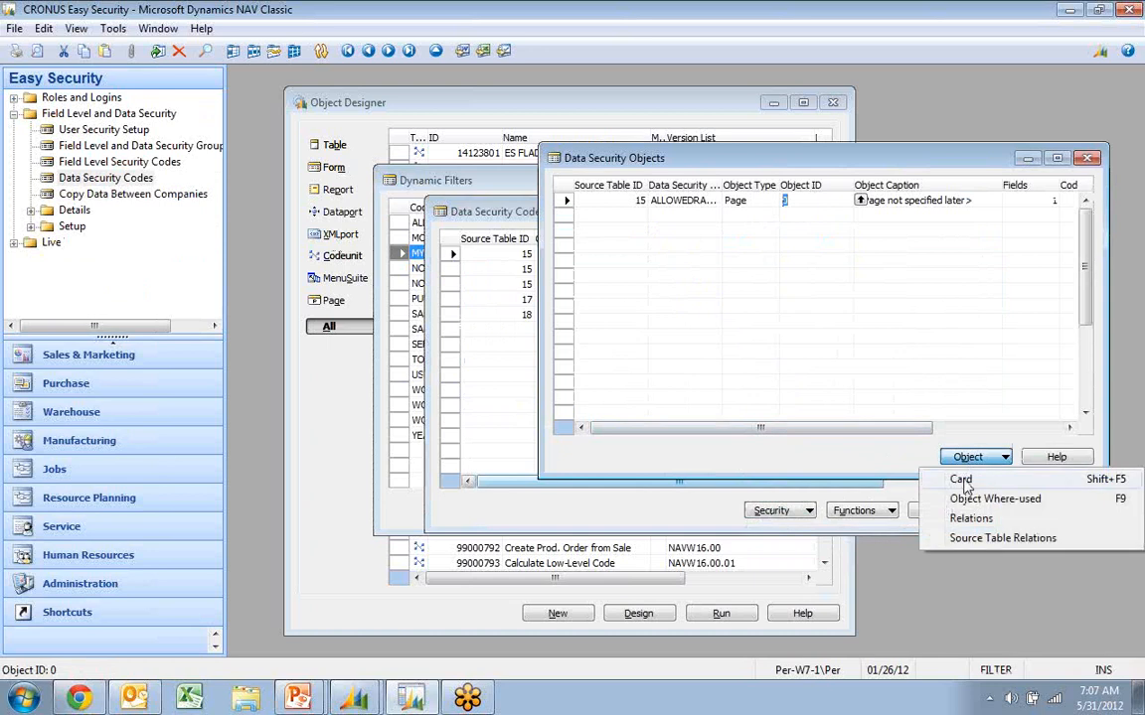
{"action": "left_click", "coordinate": [960, 479]}
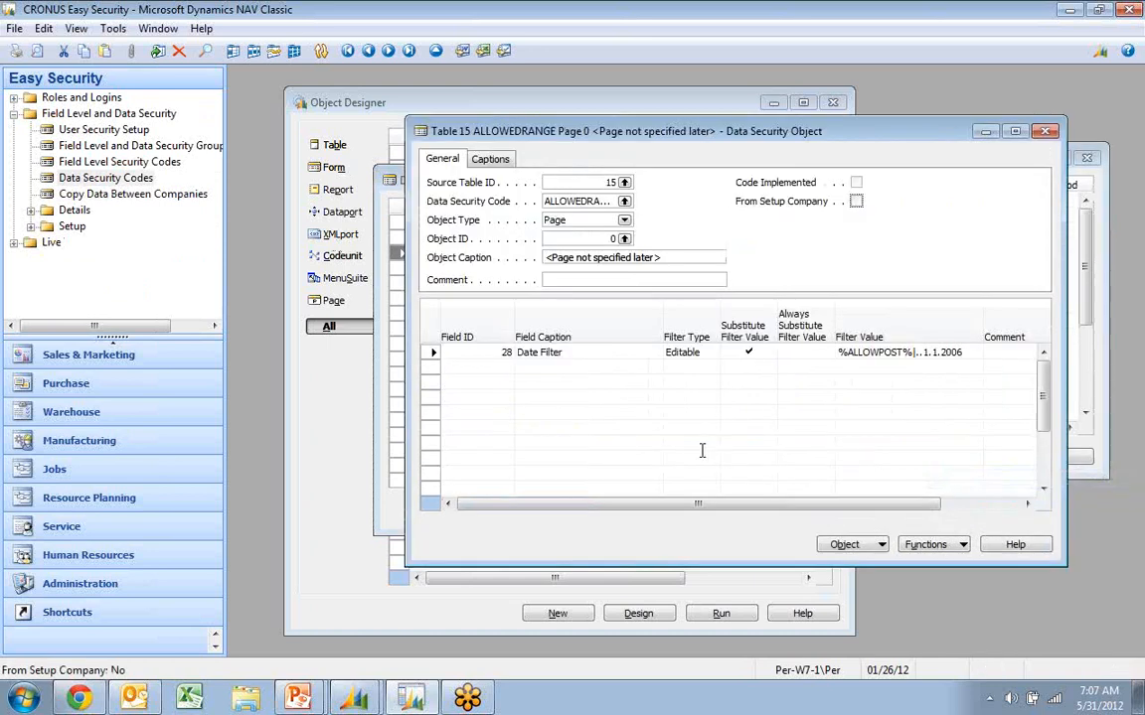
{"action": "left_click", "coordinate": [808, 353]}
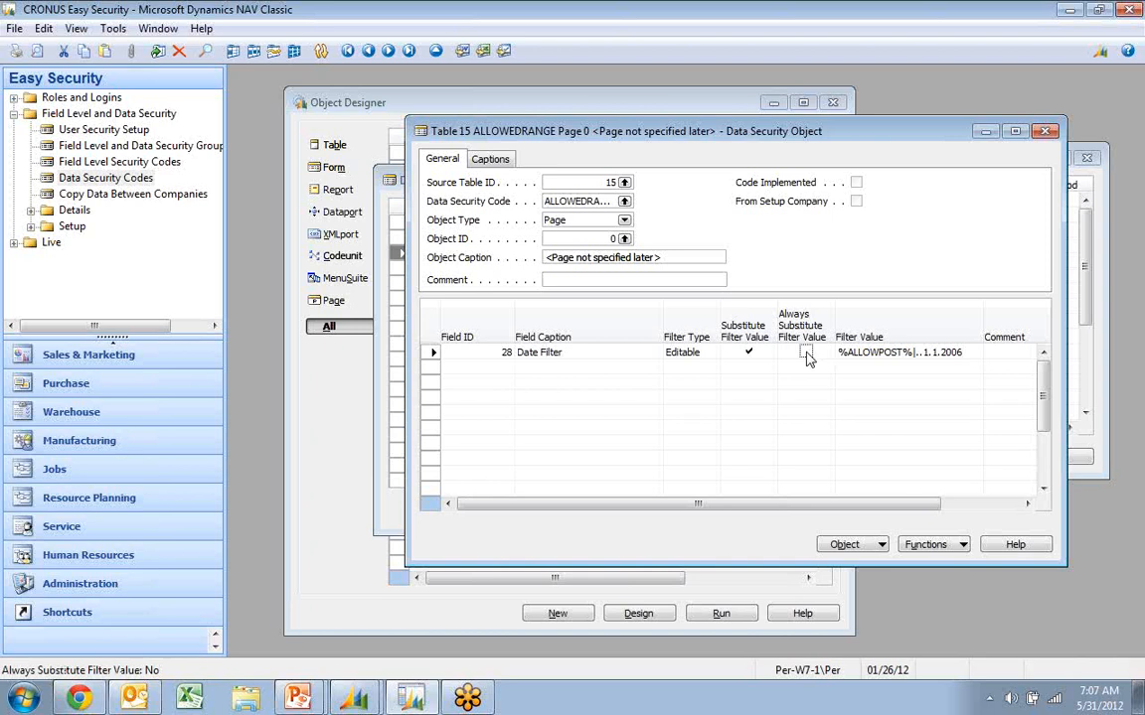
{"action": "left_click", "coordinate": [807, 354]}
{"action": "left_click", "coordinate": [814, 345]}
Switch to the PowerPoint slide show at the Dynamic Filters in Data Security slide
{"action": "key", "text": "alt+Tab"}
{"action": "key", "text": "alt+Tab"}
{"action": "key", "text": "alt+Tab"}
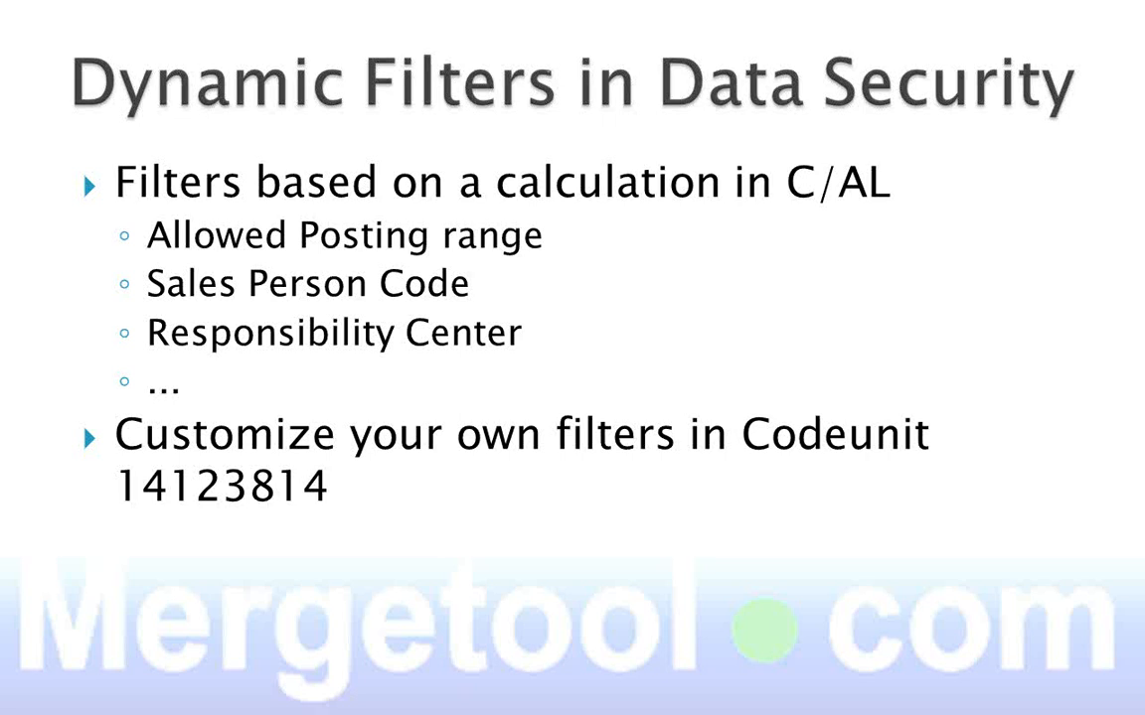